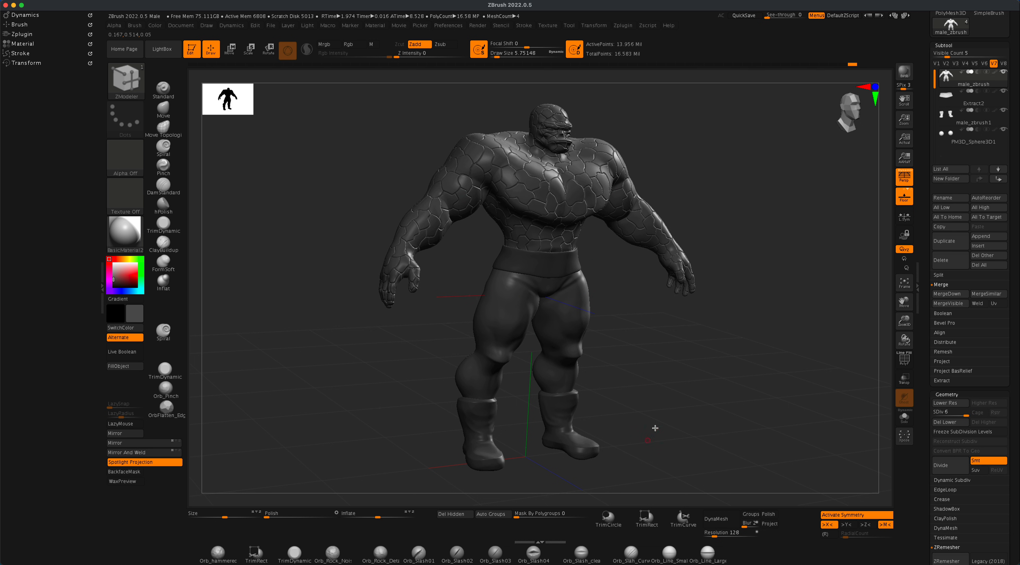
# Step: Examine the rock-skinned character from several front angles and review the subtools that make it up
pyautogui.keyDown('shift'); pyautogui.moveTo(328, 301); pyautogui.dragTo(319, 301); pyautogui.keyUp('shift')
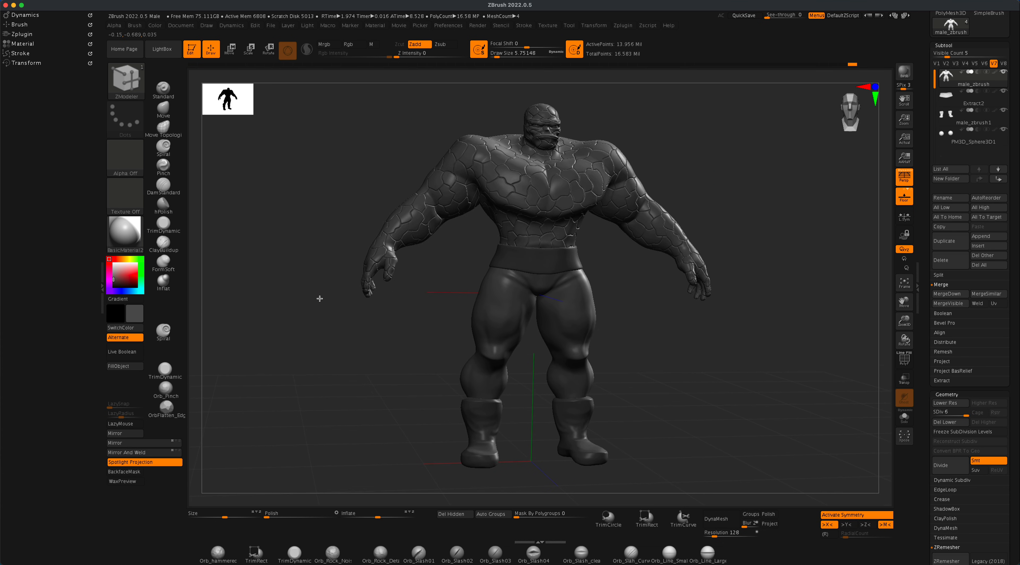
pyautogui.moveTo(652, 373); pyautogui.dragTo(700, 382)
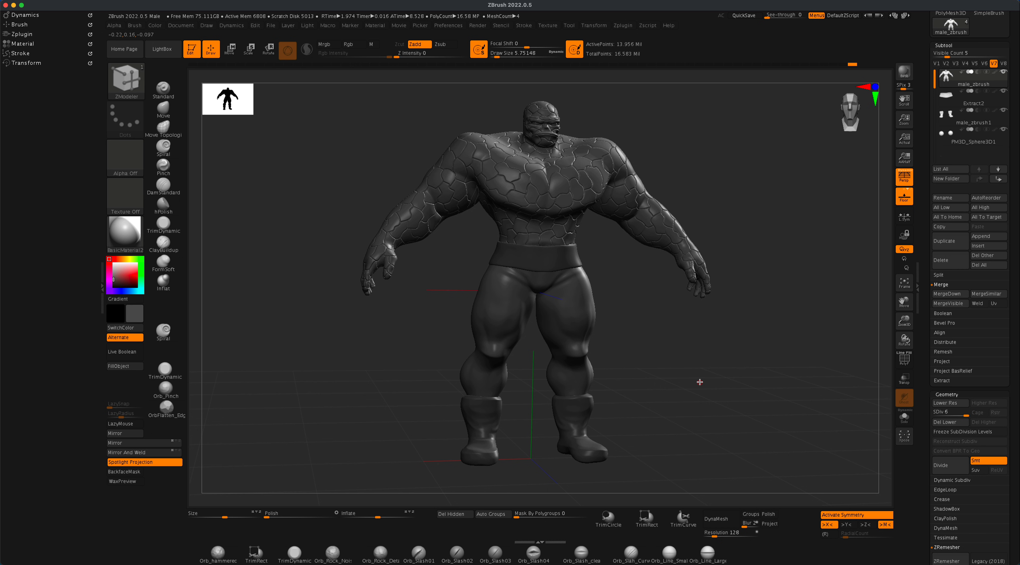
pyautogui.moveTo(719, 375)
pyautogui.mouseDown()
pyautogui.moveTo(718, 385)
pyautogui.moveTo(697, 387)
pyautogui.moveTo(720, 388)
pyautogui.mouseUp()
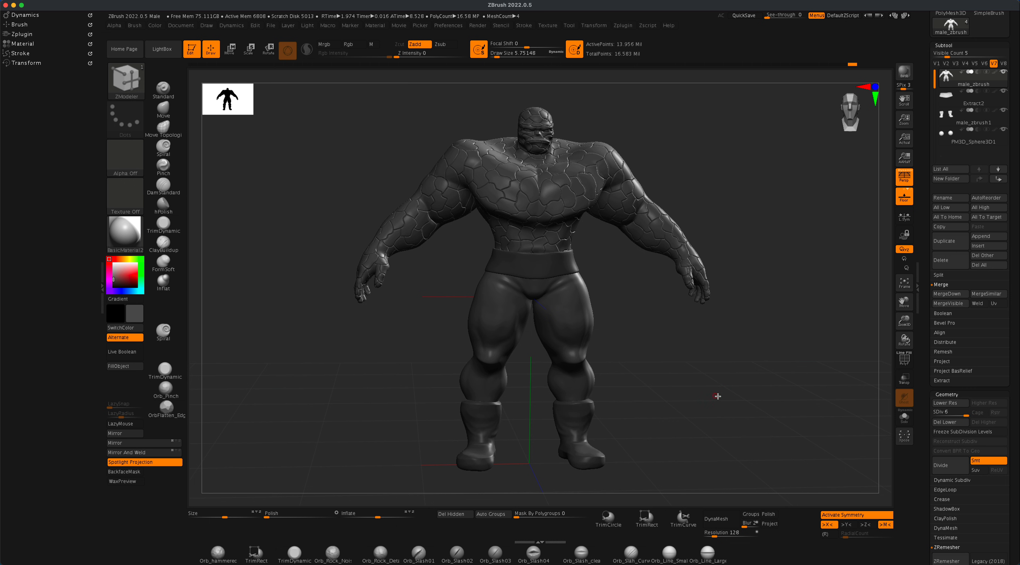
pyautogui.moveTo(718, 397); pyautogui.dragTo(720, 396)
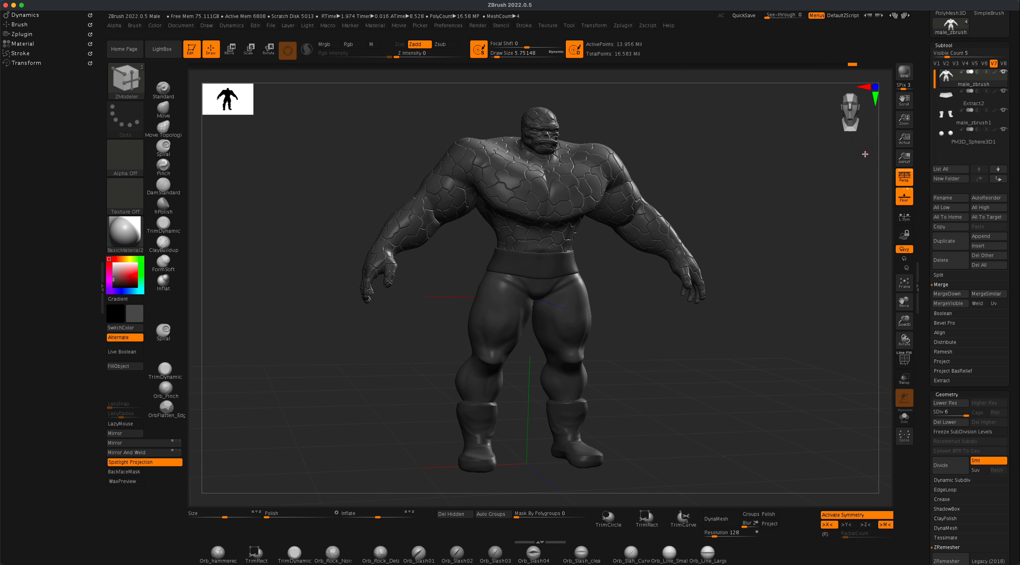
pyautogui.moveTo(837, 179); pyautogui.dragTo(824, 177)
pyautogui.moveTo(775, 242); pyautogui.dragTo(775, 244)
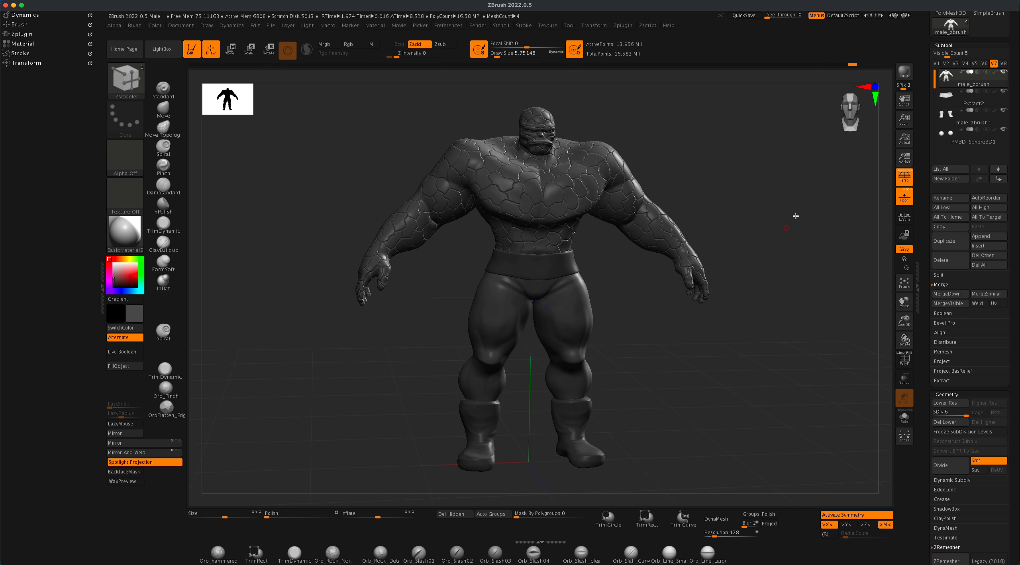
pyautogui.keyDown('alt'); pyautogui.moveTo(801, 196); pyautogui.dragTo(793, 196); pyautogui.keyUp('alt')
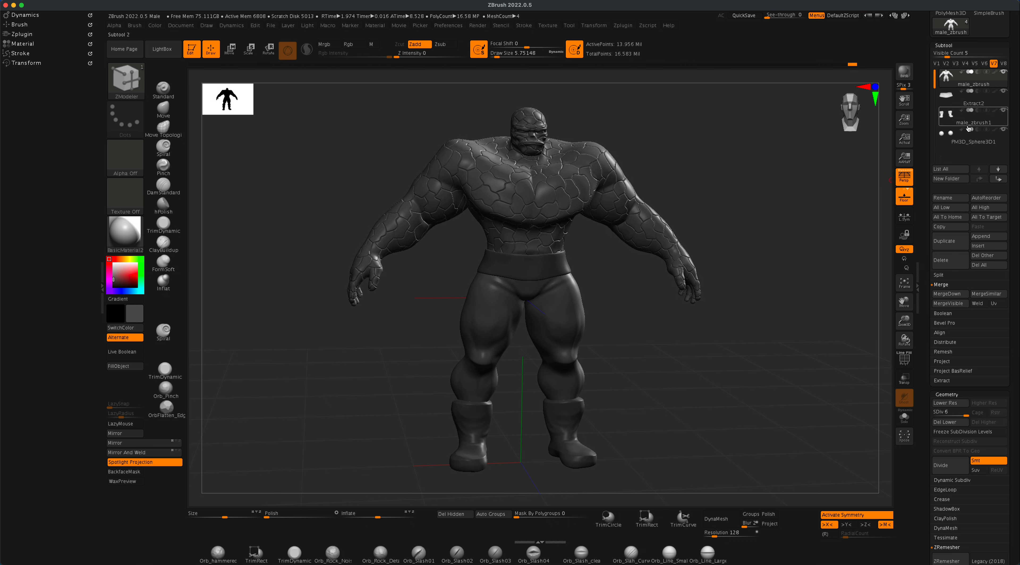
pyautogui.click(945, 140)
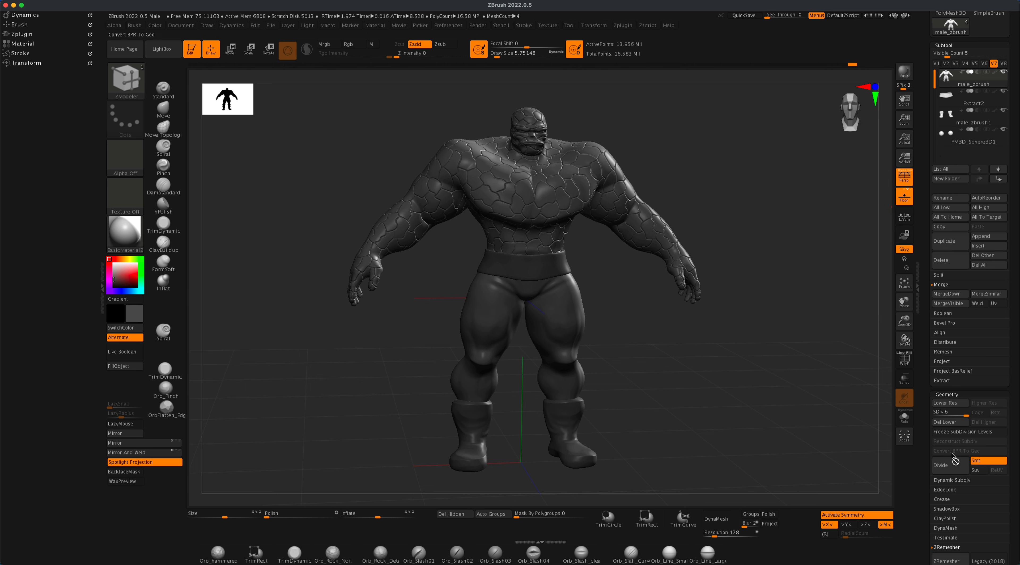
pyautogui.moveTo(948, 98)
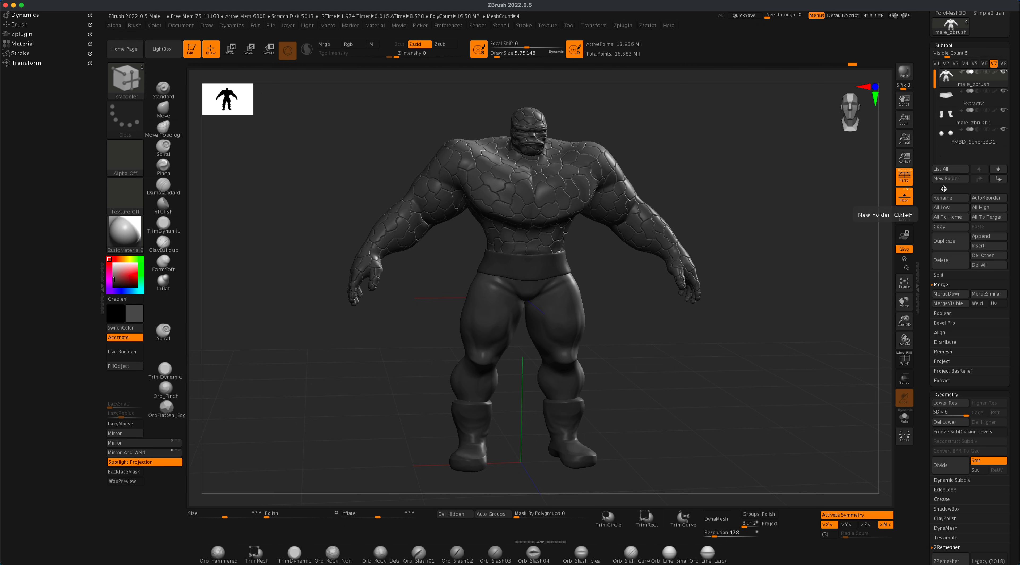
pyautogui.click(951, 197)
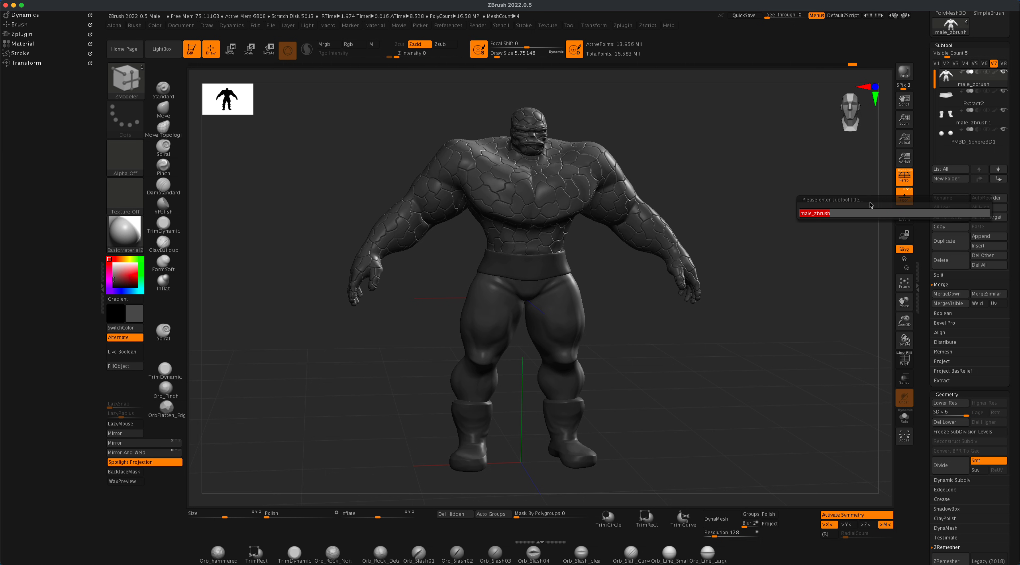
pyautogui.press('Escape')
pyautogui.moveTo(952, 78)
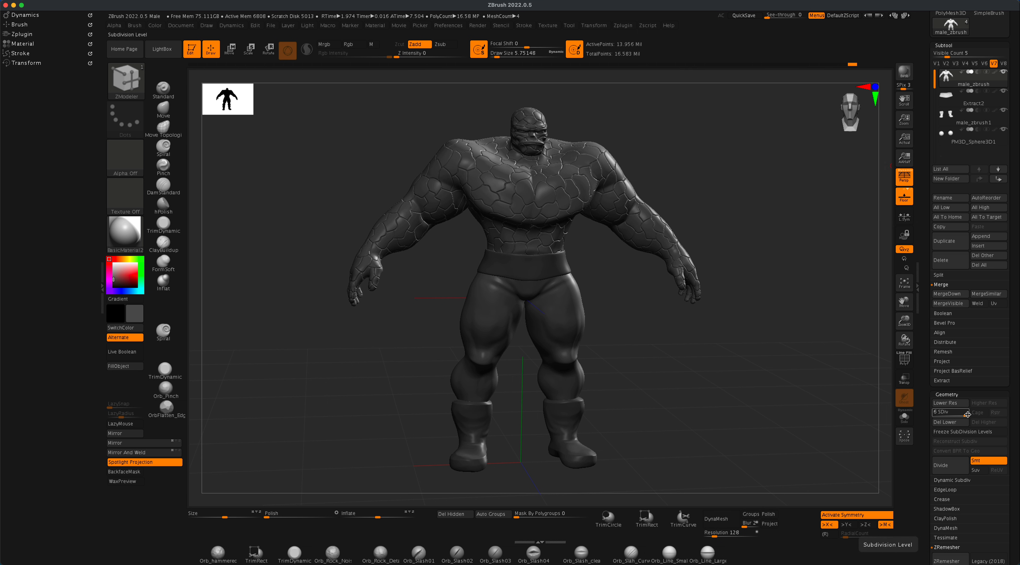
# Step: Drop the male_zbrush body to subdivision level 1, show its polyframe, and inspect the mesh at low and high resolution
pyautogui.moveTo(968, 414); pyautogui.dragTo(935, 413)
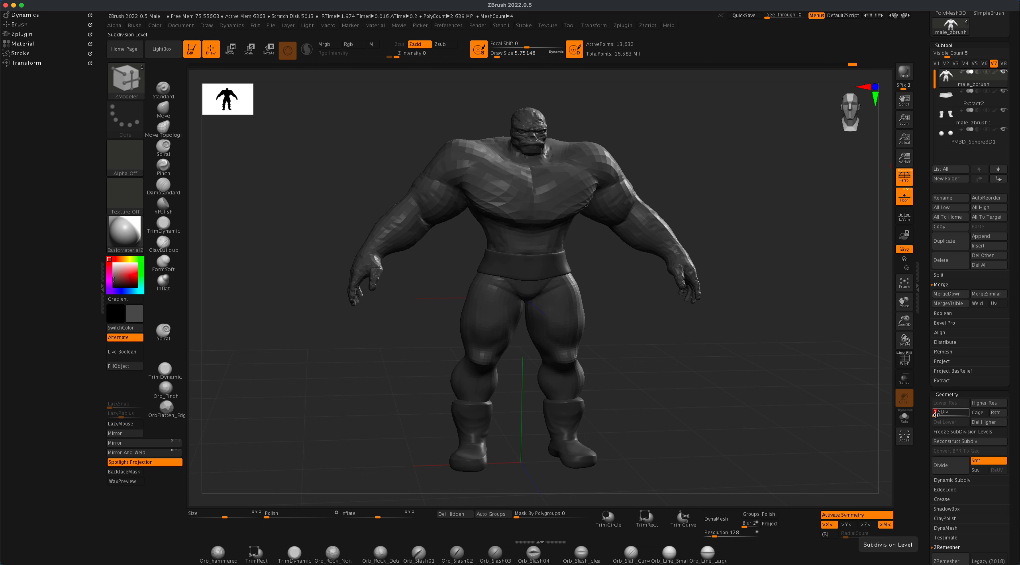
pyautogui.click(904, 359)
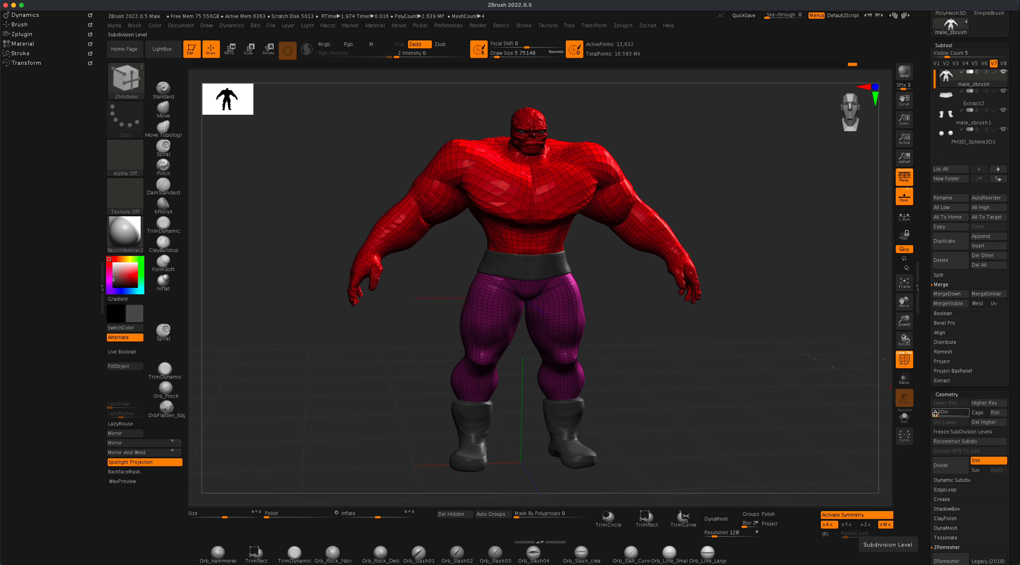
pyautogui.moveTo(740, 356)
pyautogui.mouseDown()
pyautogui.moveTo(672, 365)
pyautogui.moveTo(731, 357)
pyautogui.moveTo(772, 372)
pyautogui.moveTo(700, 385)
pyautogui.moveTo(759, 380)
pyautogui.moveTo(779, 365)
pyautogui.moveTo(771, 392)
pyautogui.moveTo(736, 371)
pyautogui.moveTo(764, 381)
pyautogui.moveTo(717, 376)
pyautogui.moveTo(729, 371)
pyautogui.moveTo(717, 390)
pyautogui.moveTo(720, 360)
pyautogui.moveTo(739, 374)
pyautogui.mouseUp()
pyautogui.moveTo(683, 403); pyautogui.dragTo(721, 395)
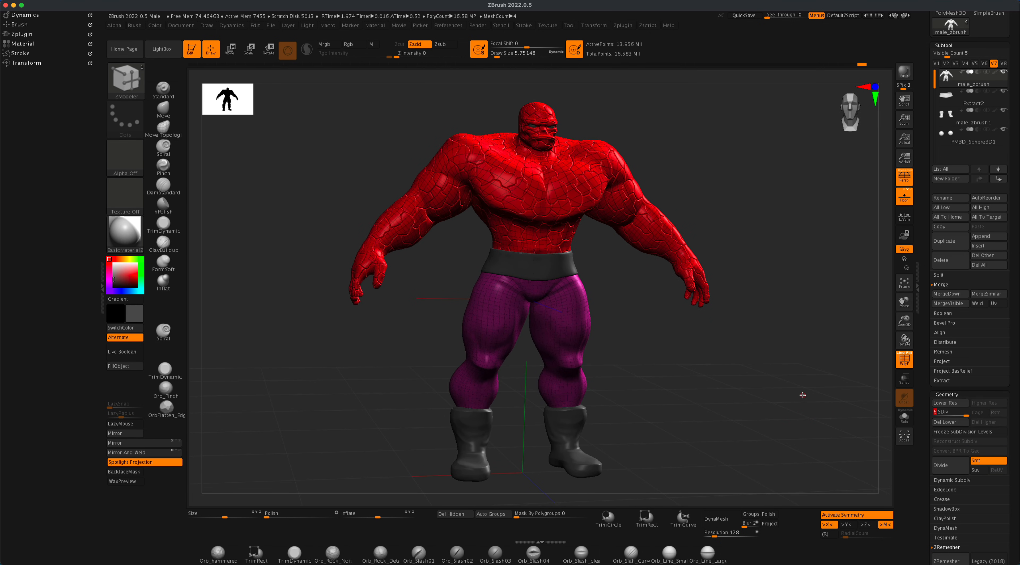
pyautogui.moveTo(801, 397)
pyautogui.mouseDown()
pyautogui.moveTo(775, 398)
pyautogui.moveTo(818, 407)
pyautogui.moveTo(803, 408)
pyautogui.mouseUp()
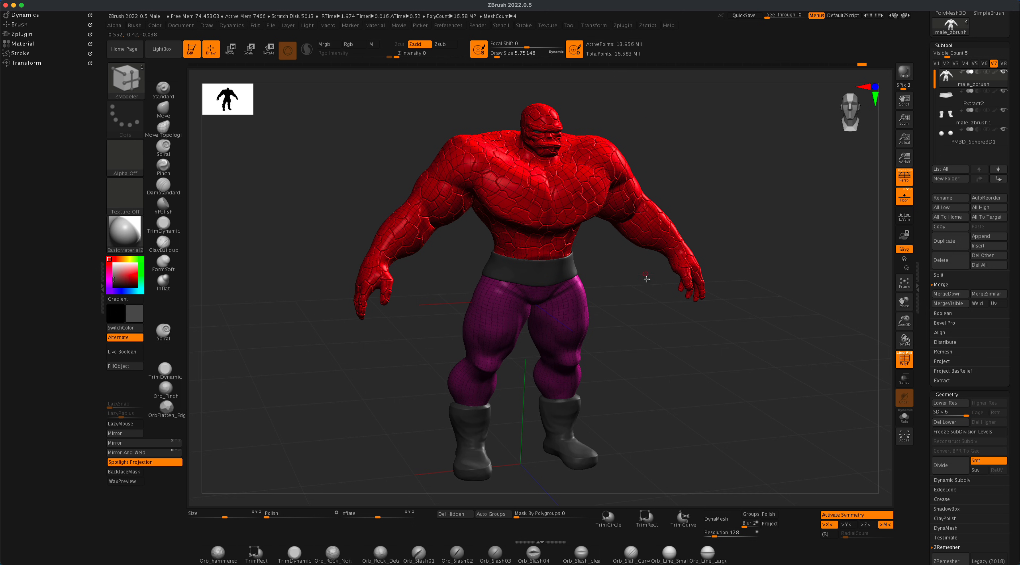
pyautogui.moveTo(647, 280); pyautogui.dragTo(669, 329)
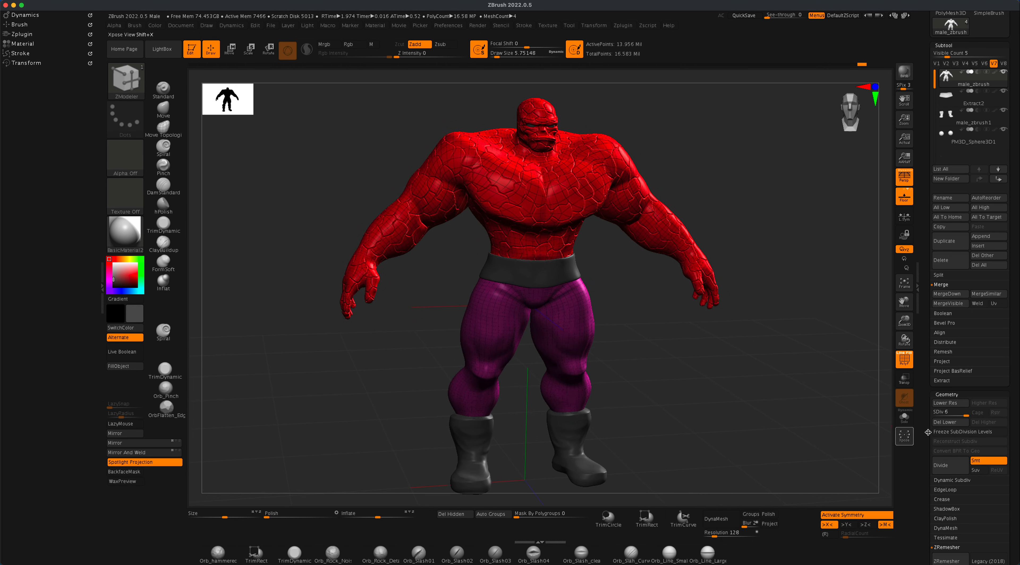
# Step: Lower the body mesh to subdivision level 1 again and step it back up to level 6
pyautogui.moveTo(964, 416); pyautogui.dragTo(936, 415)
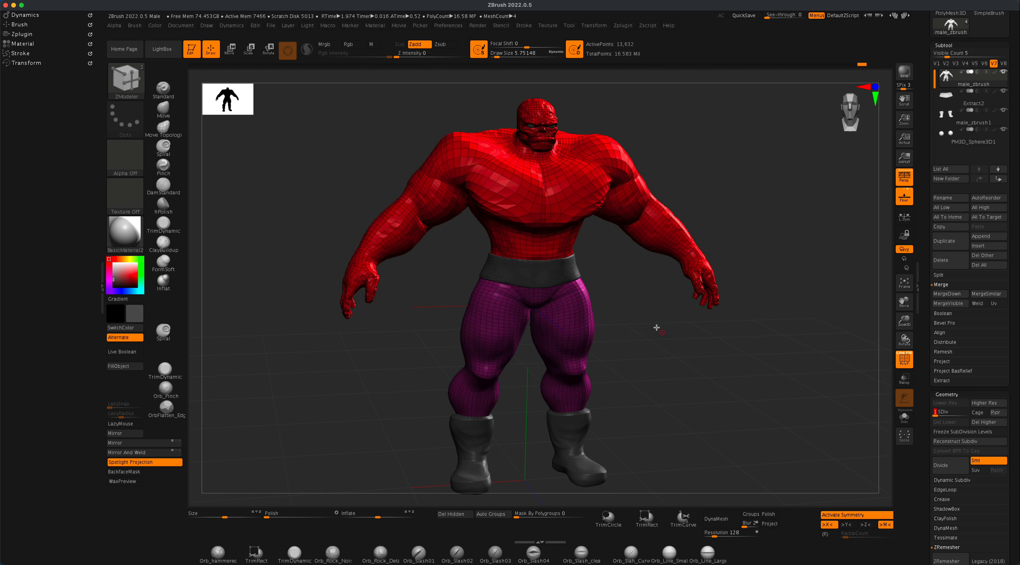
pyautogui.moveTo(419, 324); pyautogui.dragTo(407, 346)
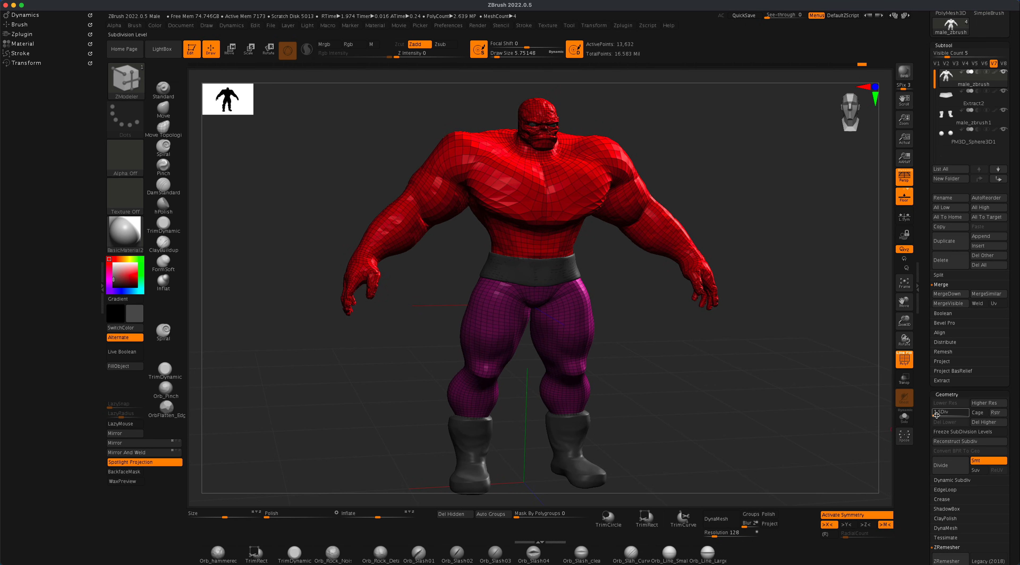
pyautogui.press('d')
pyautogui.press('d')
pyautogui.press('d')
pyautogui.press('d')
pyautogui.press('d')
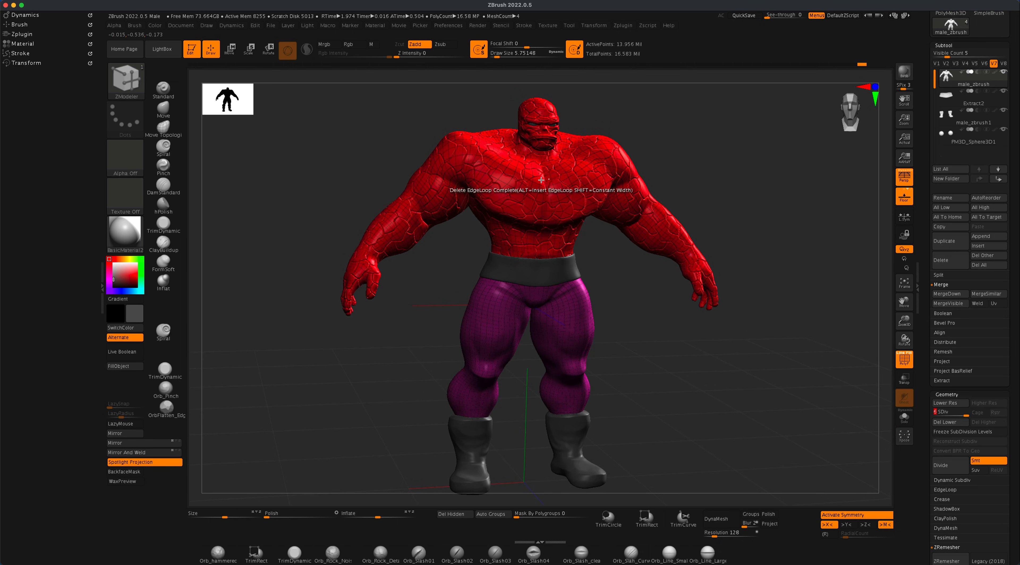
# Step: Compare the body's lowest and highest subdivision levels, ending at level 6, and preview the PM3D_Sphere3D1 subtool
pyautogui.moveTo(673, 348); pyautogui.dragTo(688, 358)
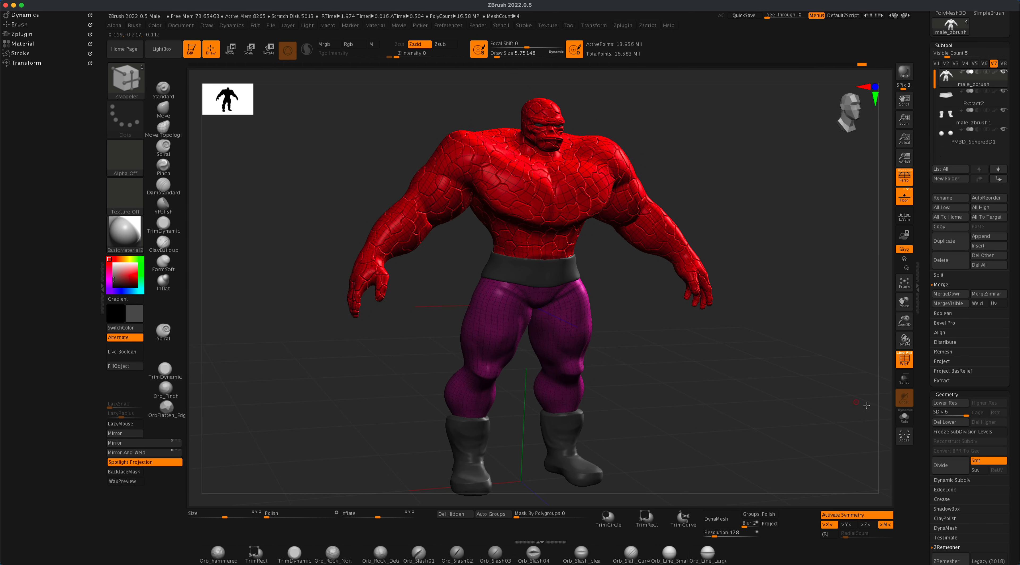
pyautogui.moveTo(965, 415)
pyautogui.mouseDown()
pyautogui.moveTo(935, 414)
pyautogui.moveTo(971, 414)
pyautogui.mouseUp()
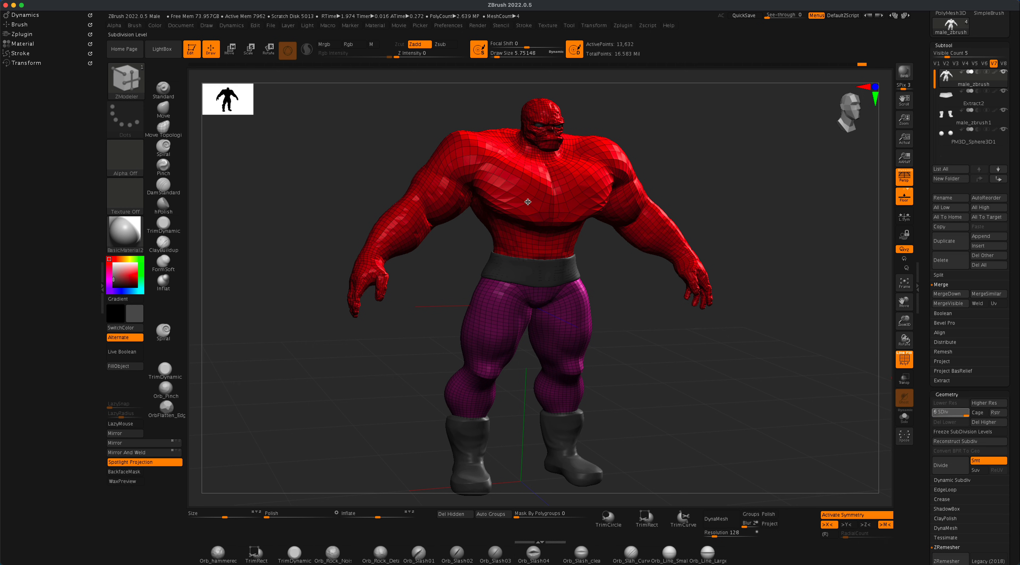
pyautogui.moveTo(695, 323); pyautogui.dragTo(714, 342)
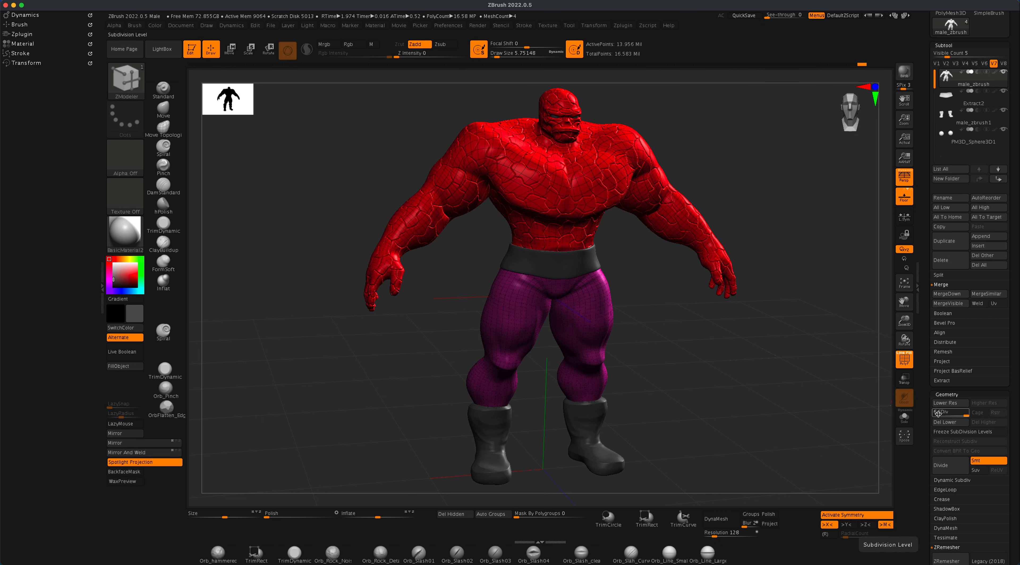
pyautogui.moveTo(960, 77)
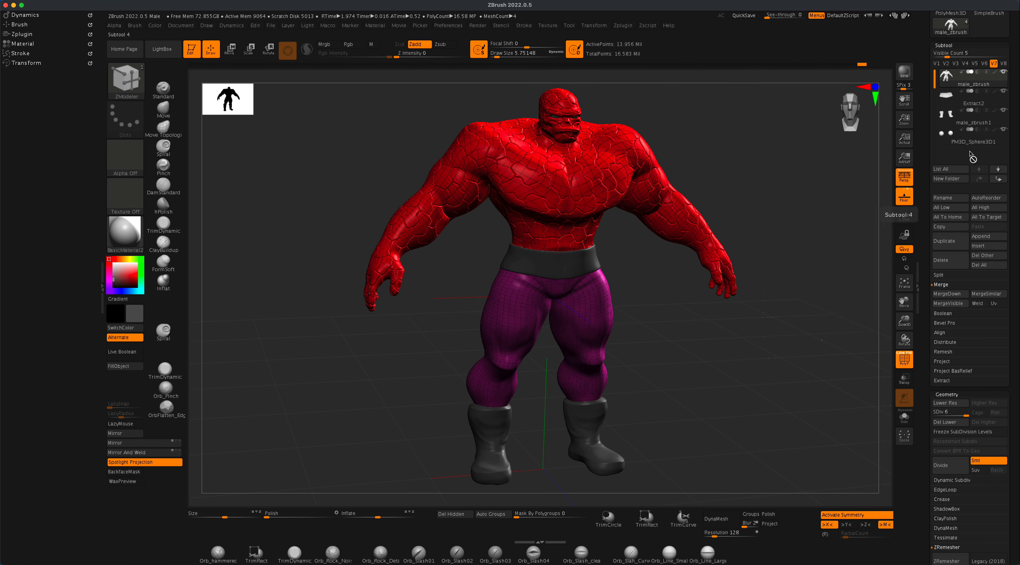
pyautogui.moveTo(945, 146)
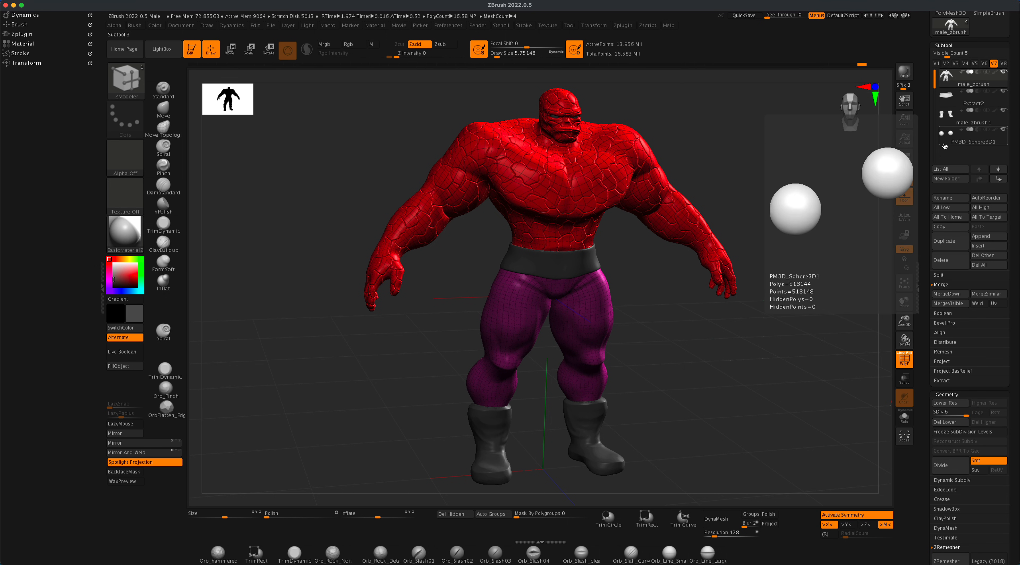
# Step: Select the Extract2 waist piece, view it at subdivision level 1, and restore it to level 6
pyautogui.click(948, 99)
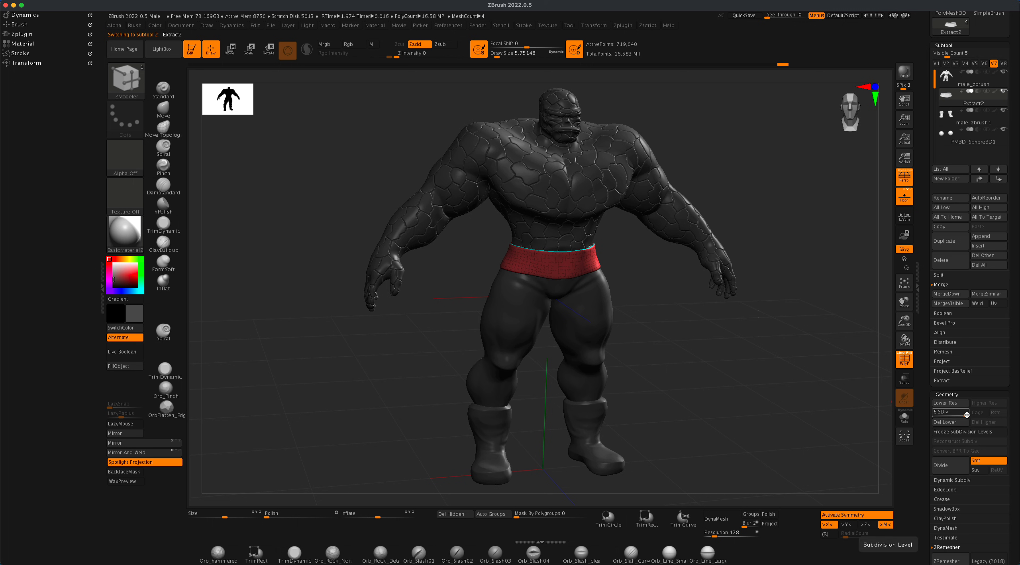
pyautogui.moveTo(967, 414); pyautogui.dragTo(935, 414)
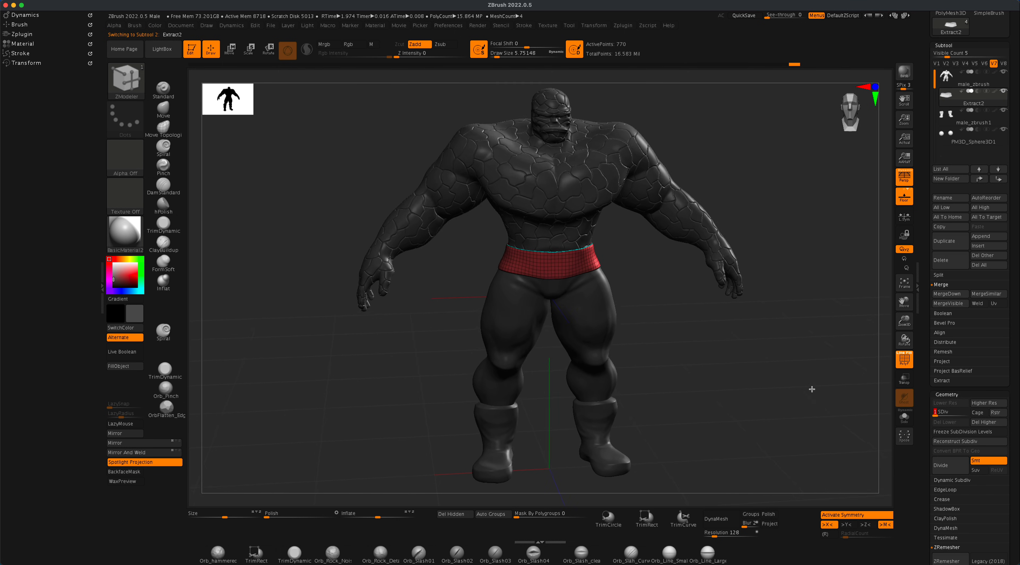
pyautogui.moveTo(812, 389); pyautogui.dragTo(816, 390)
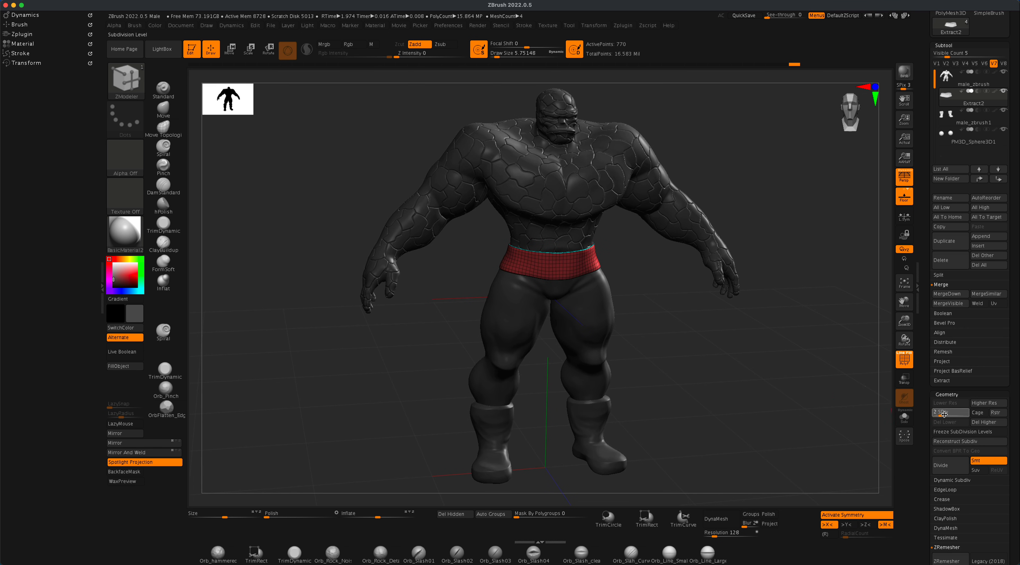
pyautogui.moveTo(945, 415); pyautogui.dragTo(967, 416)
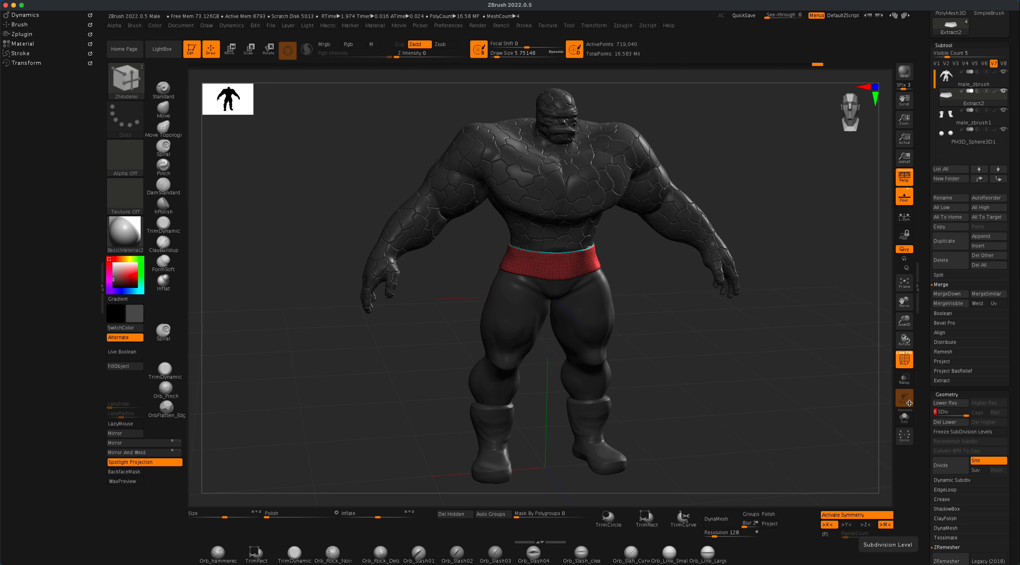
pyautogui.moveTo(759, 363)
pyautogui.mouseDown()
pyautogui.moveTo(773, 358)
pyautogui.moveTo(749, 367)
pyautogui.mouseUp()
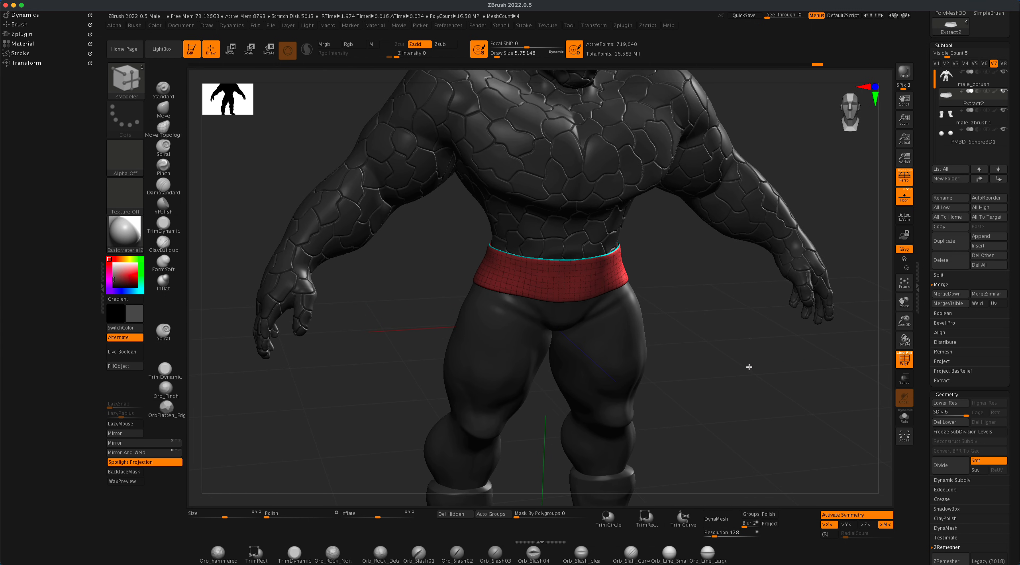
# Step: Compare the polyframes of the body and waist subtools, ending with the boots subtool male_zbrush1 selected
pyautogui.click(953, 82)
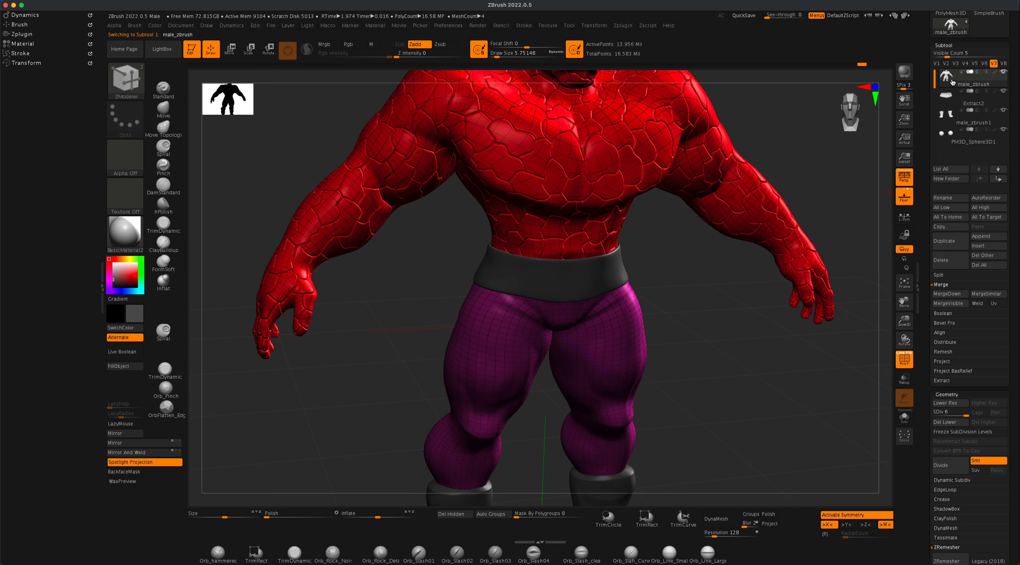
pyautogui.click(947, 96)
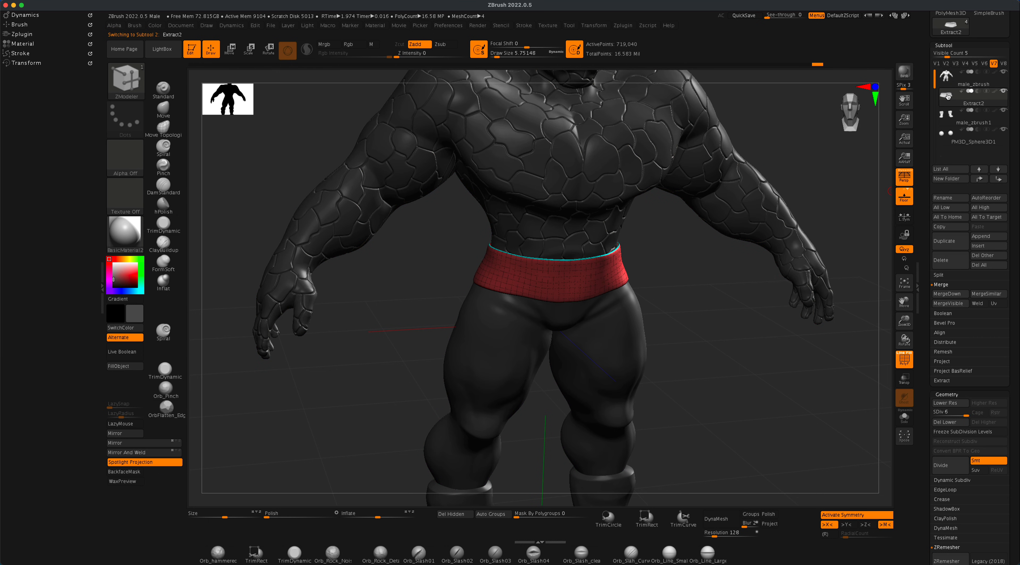
pyautogui.click(950, 114)
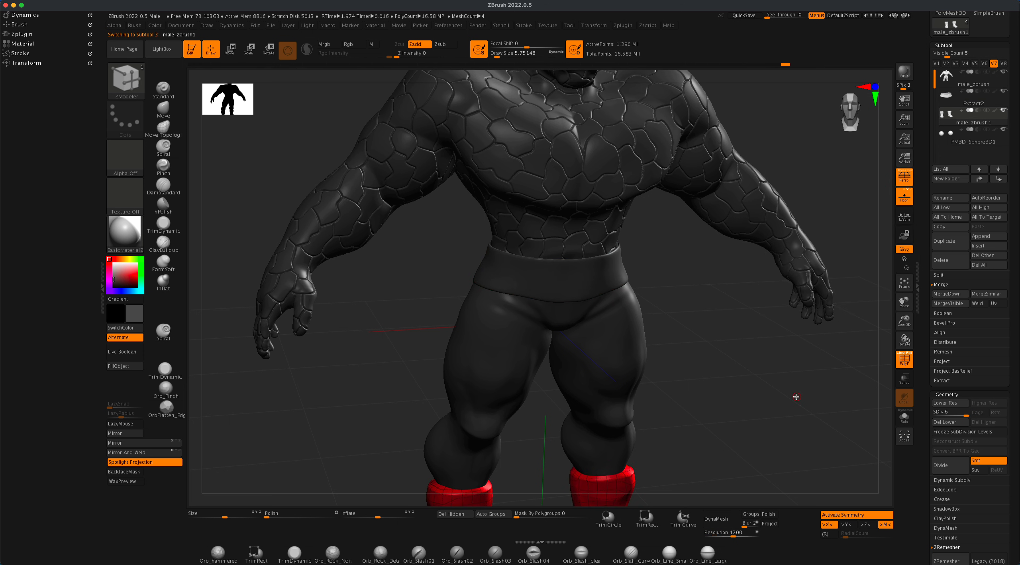
# Step: Inspect the boots' mesh up close from different angles and turn off the polyframe display
pyautogui.keyDown('alt'); pyautogui.moveTo(797, 397); pyautogui.dragTo(792, 216); pyautogui.keyUp('alt')
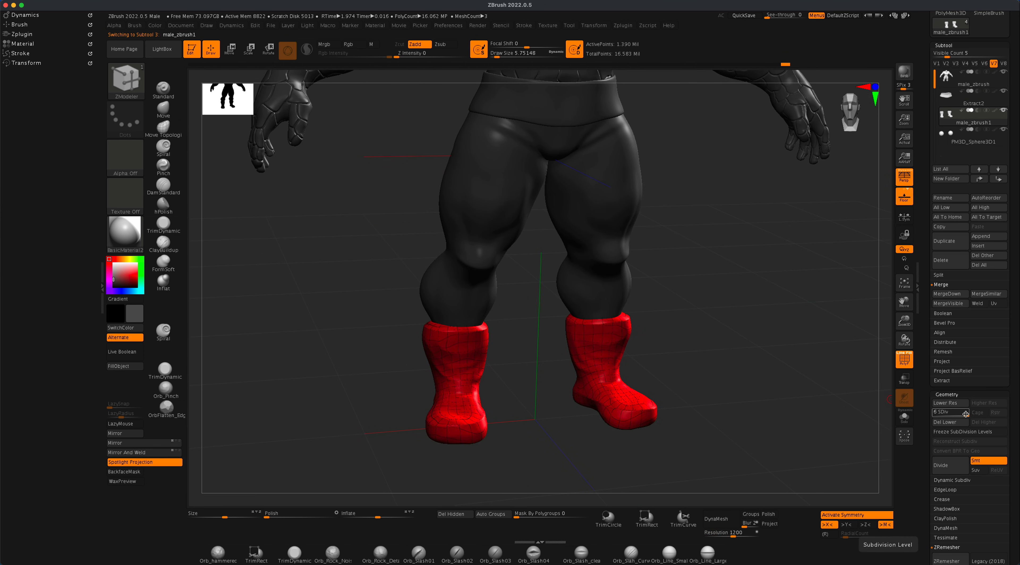
pyautogui.moveTo(965, 413); pyautogui.dragTo(965, 413)
pyautogui.moveTo(687, 337); pyautogui.dragTo(748, 366)
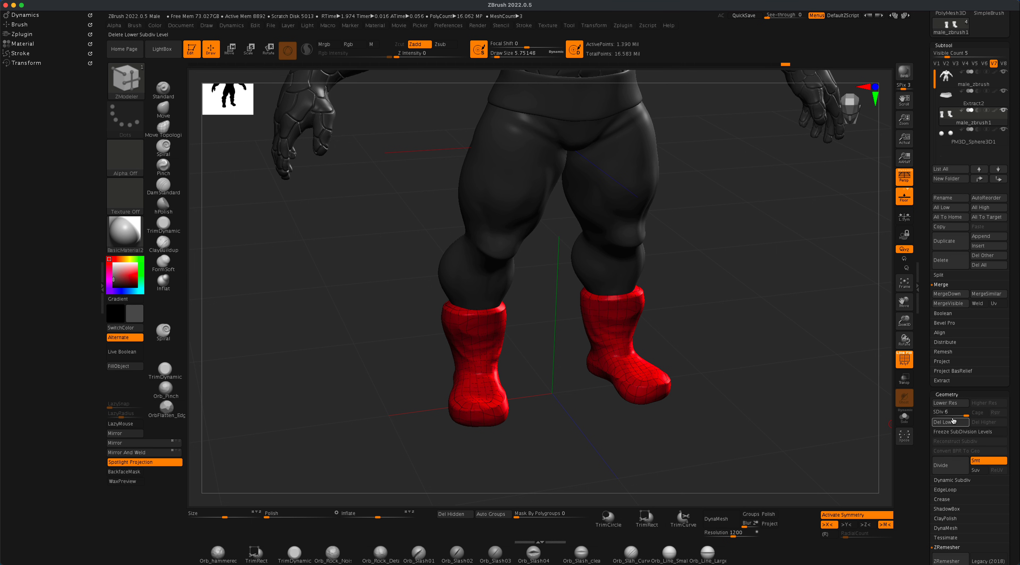
pyautogui.click(905, 359)
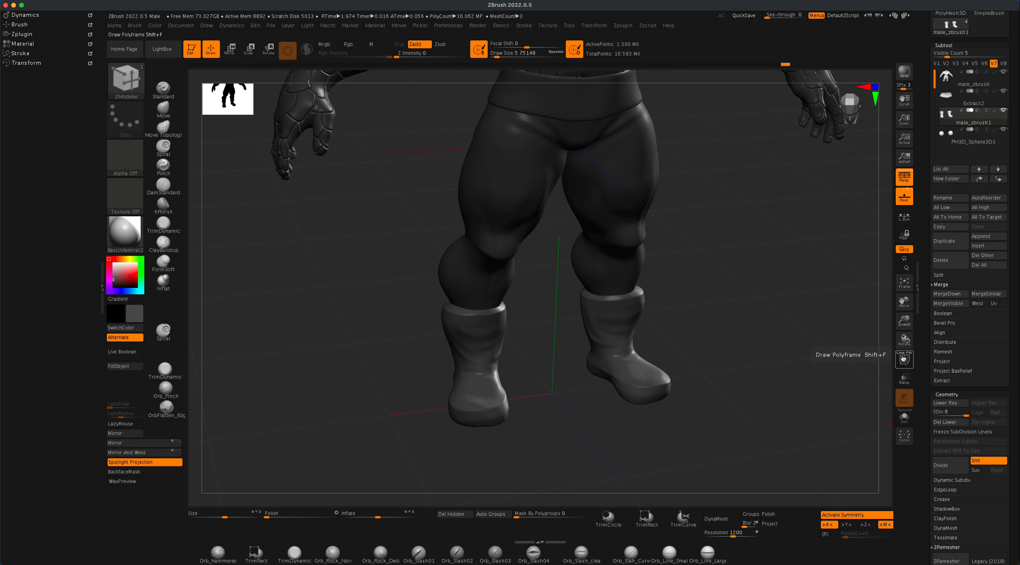
pyautogui.moveTo(767, 362); pyautogui.dragTo(790, 359)
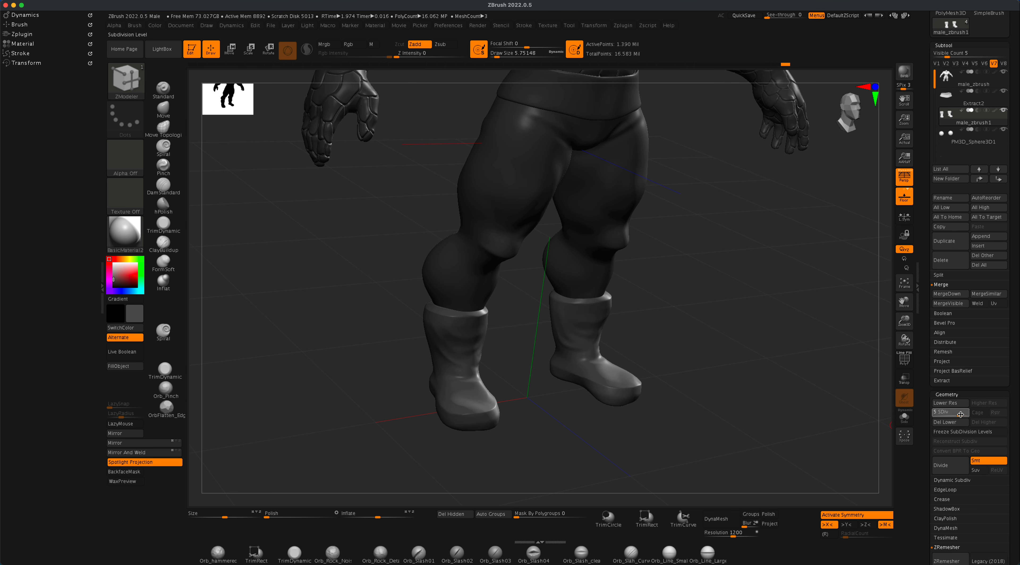
# Step: View the boots at lower subdivision levels down to level 1 and restore them to level 6
pyautogui.moveTo(967, 414); pyautogui.dragTo(960, 413)
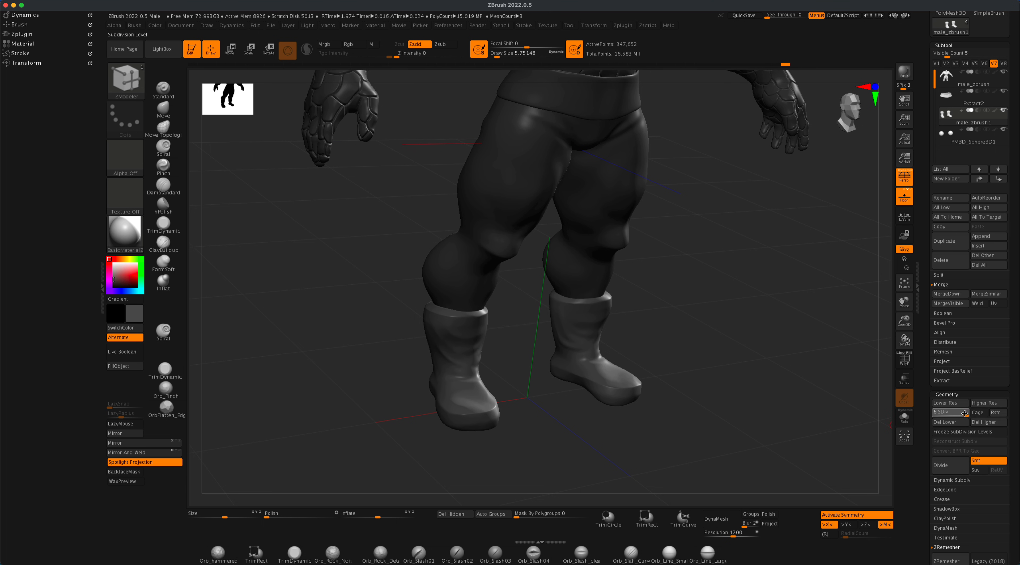
pyautogui.moveTo(960, 414); pyautogui.dragTo(937, 414)
pyautogui.moveTo(691, 392)
pyautogui.mouseDown()
pyautogui.moveTo(713, 399)
pyautogui.moveTo(679, 396)
pyautogui.mouseUp()
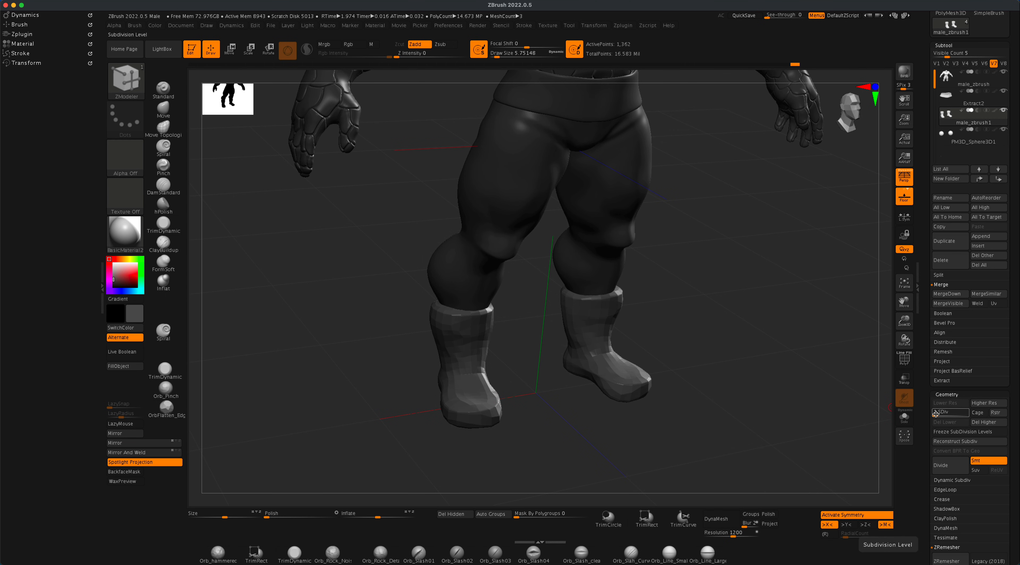
pyautogui.moveTo(935, 414); pyautogui.dragTo(971, 414)
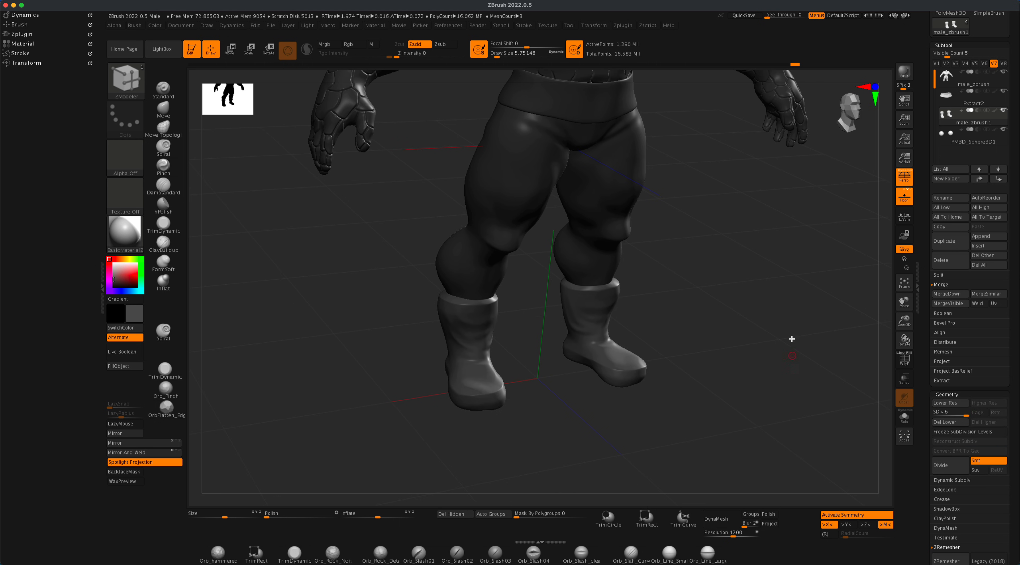
# Step: Select the PM3D_Sphere3D1 eyes subtool and hide all the other subtools
pyautogui.click(945, 141)
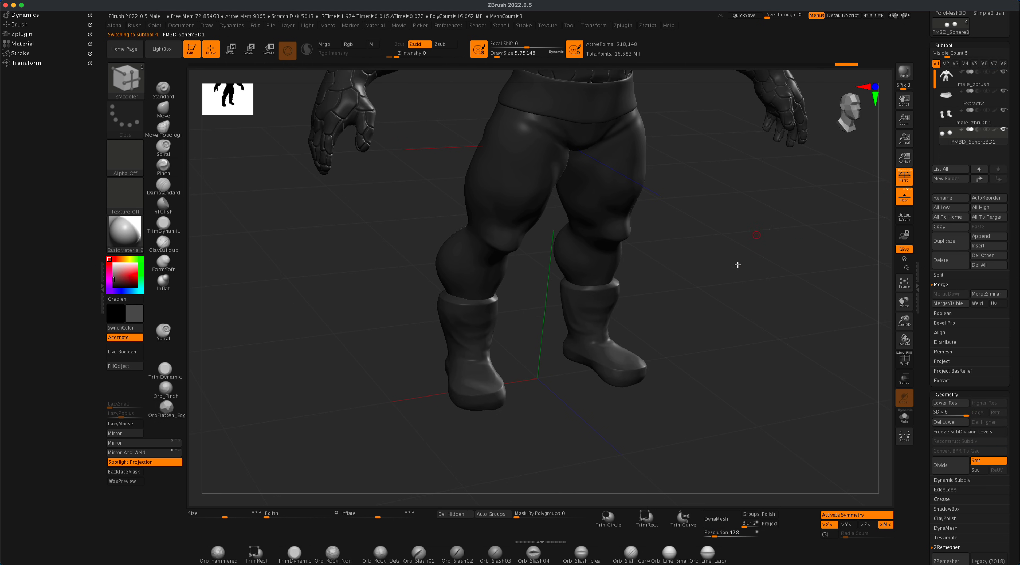
pyautogui.keyDown('alt'); pyautogui.moveTo(738, 264); pyautogui.dragTo(665, 407); pyautogui.keyUp('alt')
pyautogui.keyDown('alt'); pyautogui.moveTo(772, 240); pyautogui.dragTo(793, 315); pyautogui.keyUp('alt')
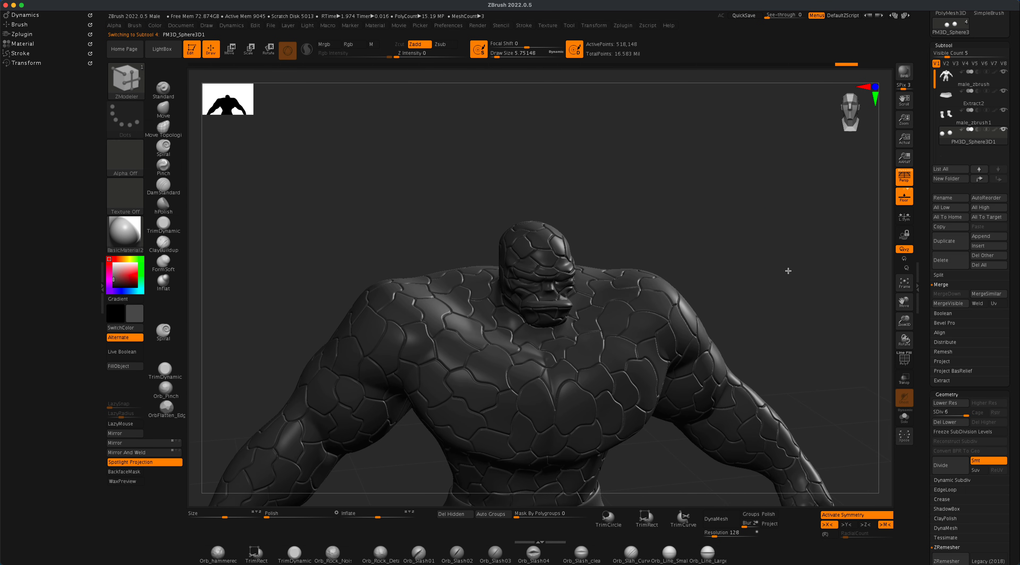
pyautogui.keyDown('alt'); pyautogui.moveTo(789, 270); pyautogui.dragTo(791, 286); pyautogui.keyUp('alt')
pyautogui.keyDown('alt'); pyautogui.moveTo(806, 160); pyautogui.dragTo(824, 292); pyautogui.keyUp('alt')
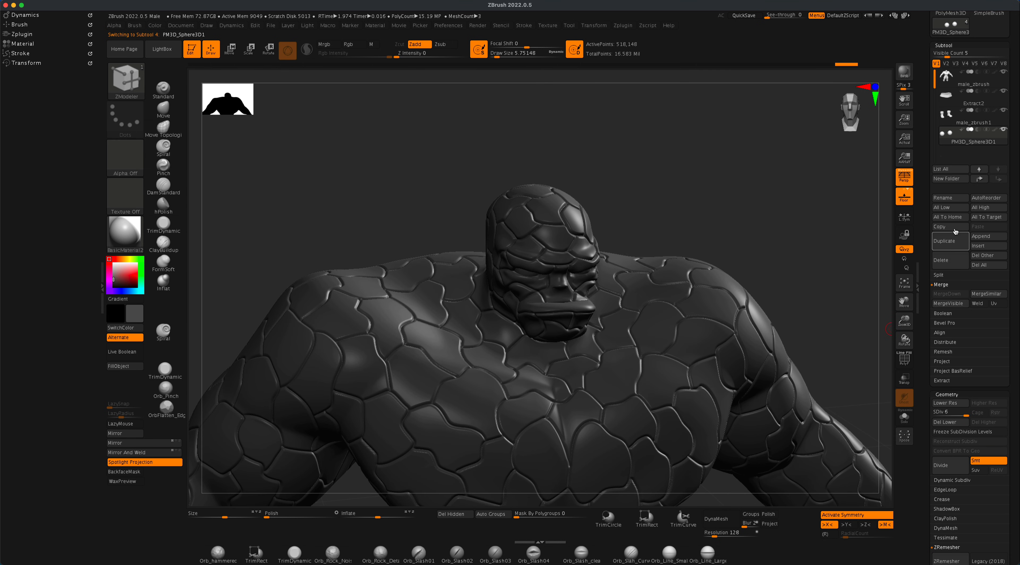
pyautogui.keyDown('shift'); pyautogui.click(1005, 134); pyautogui.keyUp('shift')
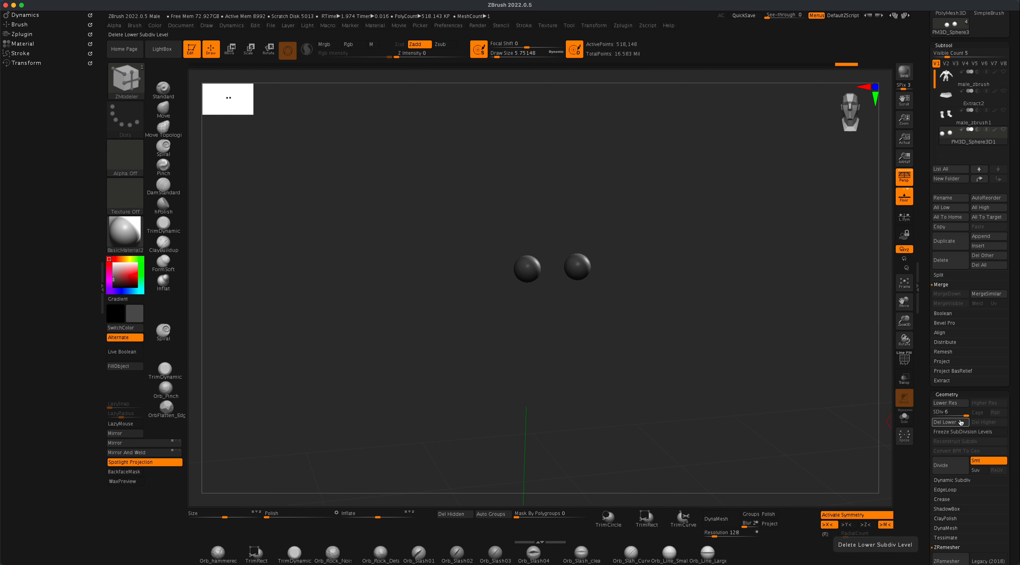
# Step: Delete the lower subdivision levels of the eyes
pyautogui.click(946, 423)
pyautogui.moveTo(736, 334); pyautogui.dragTo(693, 242)
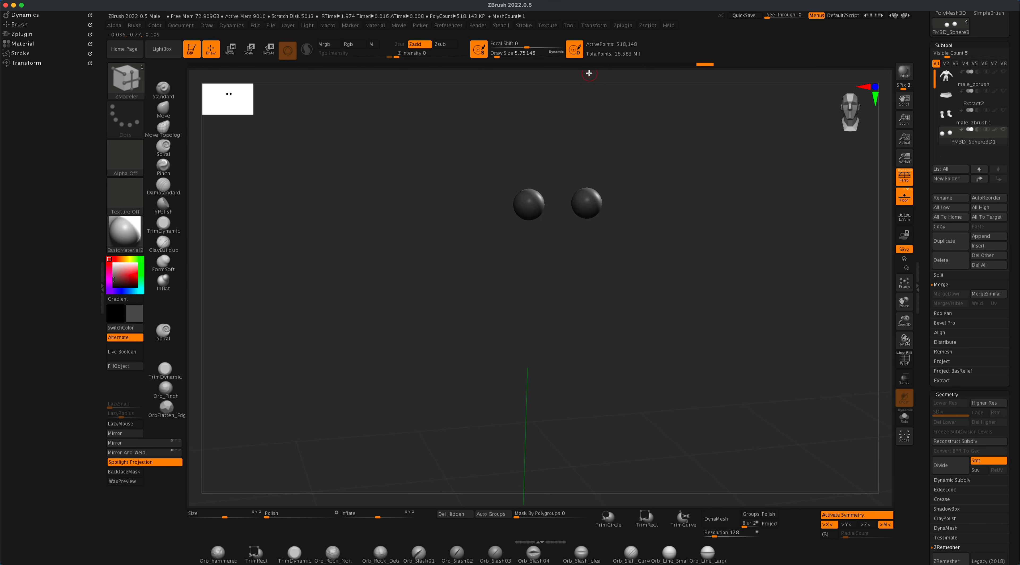
pyautogui.keyDown('alt'); pyautogui.moveTo(698, 148); pyautogui.dragTo(715, 199); pyautogui.keyUp('alt')
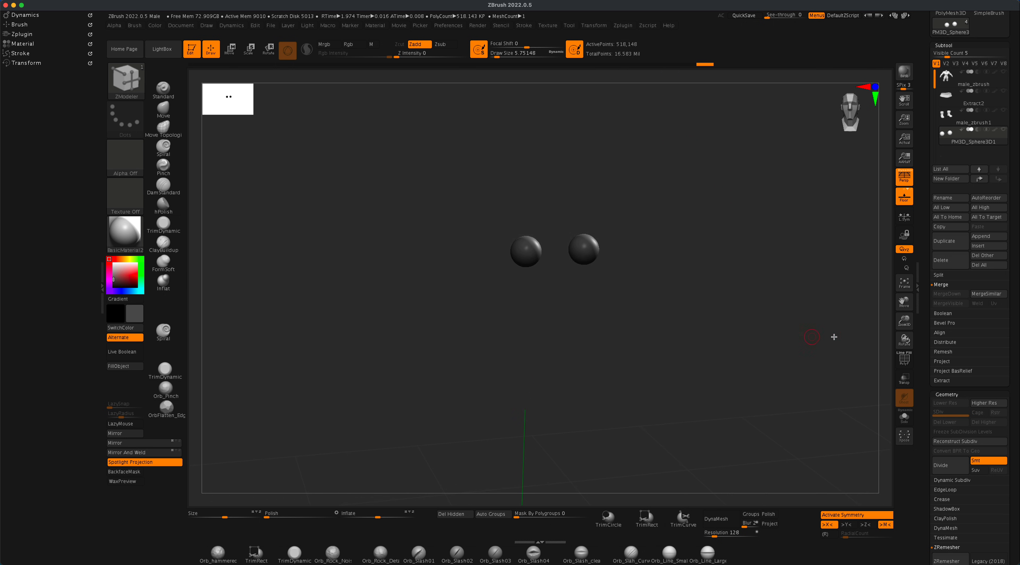
# Step: Turn off ZRemesher's Half option and set its target polygons count to 1, with Adapt off
pyautogui.scroll(-4, 1003, 299)
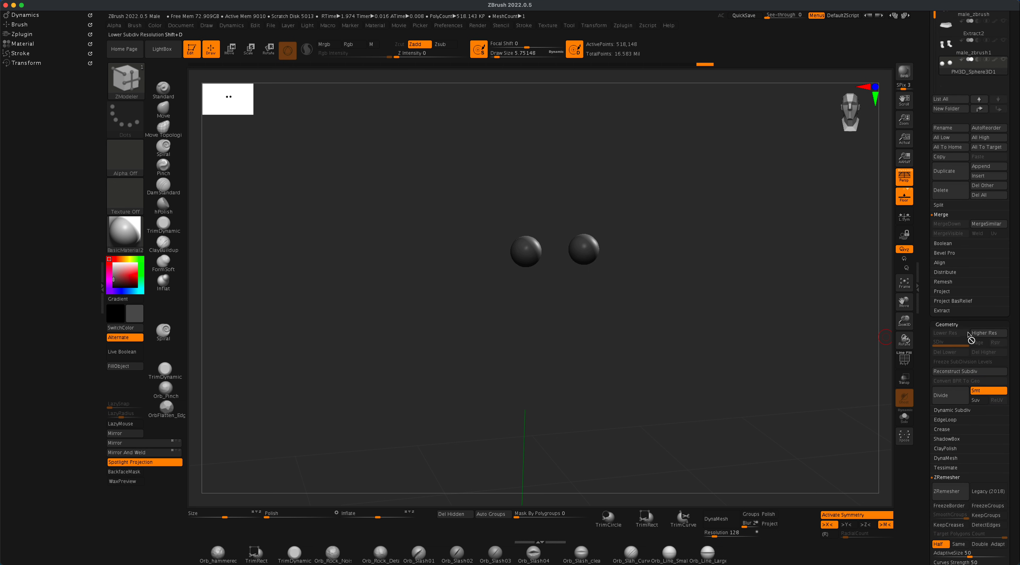
pyautogui.scroll(-6, 1018, 433)
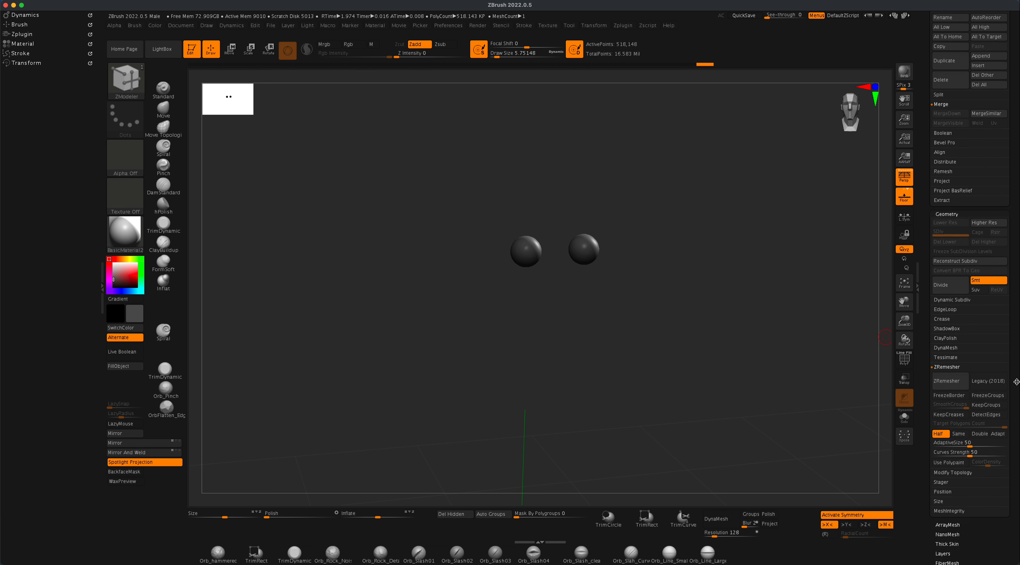
pyautogui.click(939, 434)
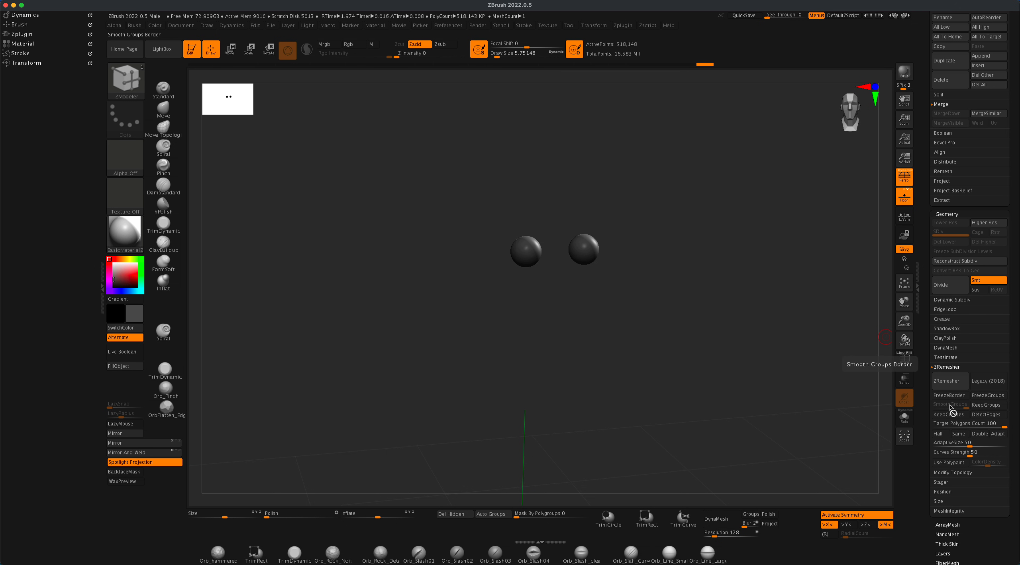
pyautogui.click(957, 423)
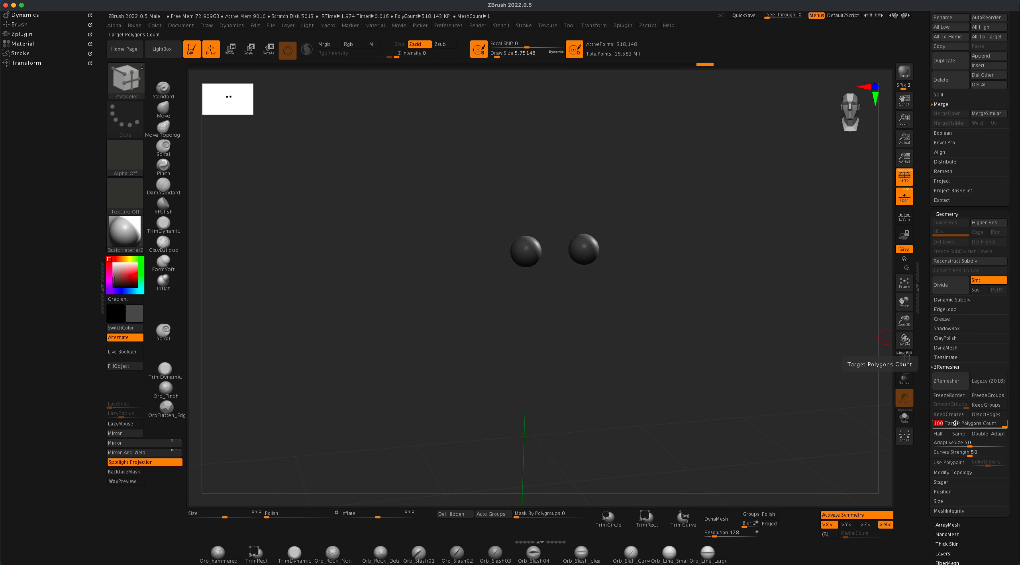
pyautogui.write('1')
pyautogui.press('Return')
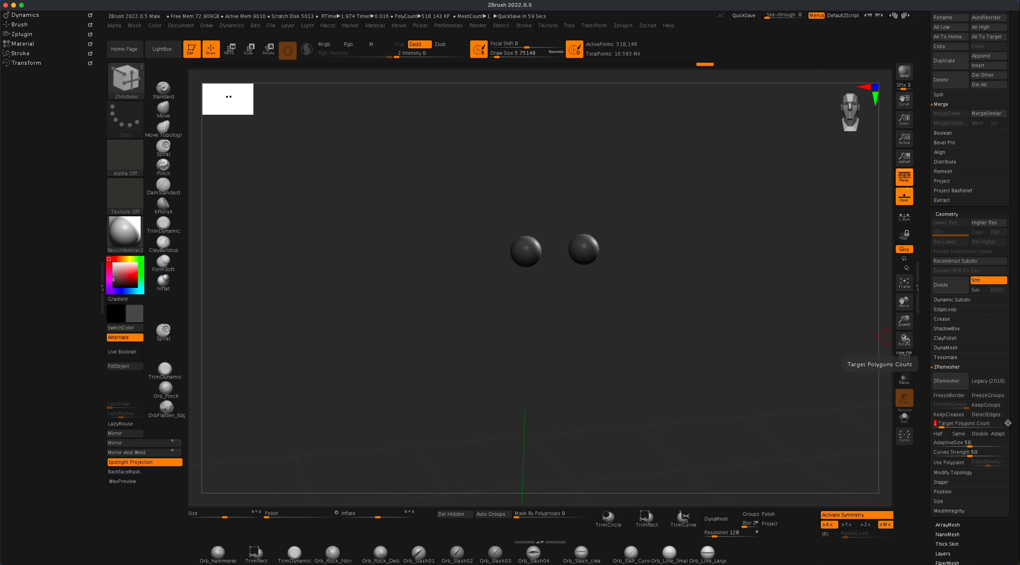
pyautogui.click(998, 433)
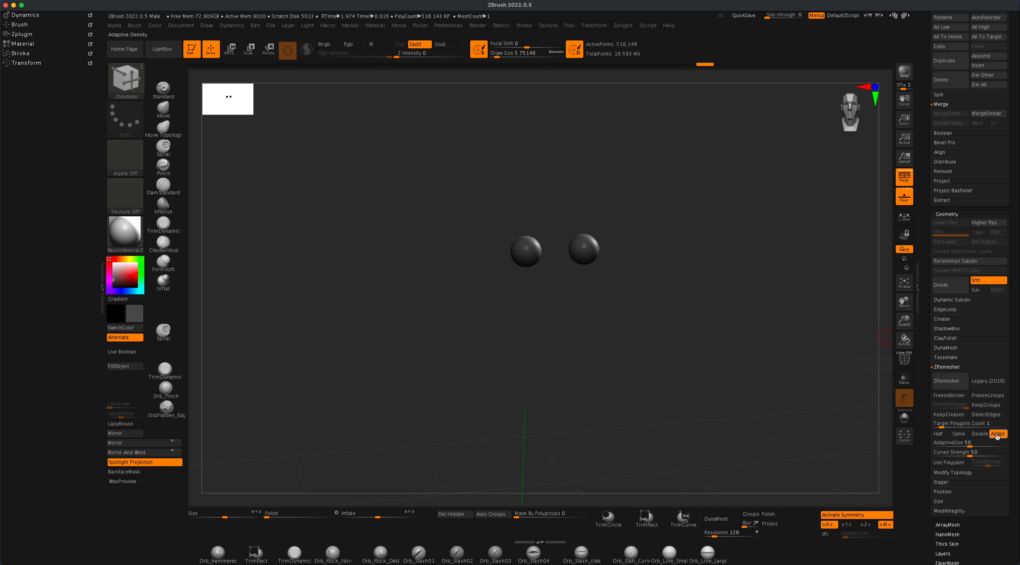
pyautogui.click(998, 435)
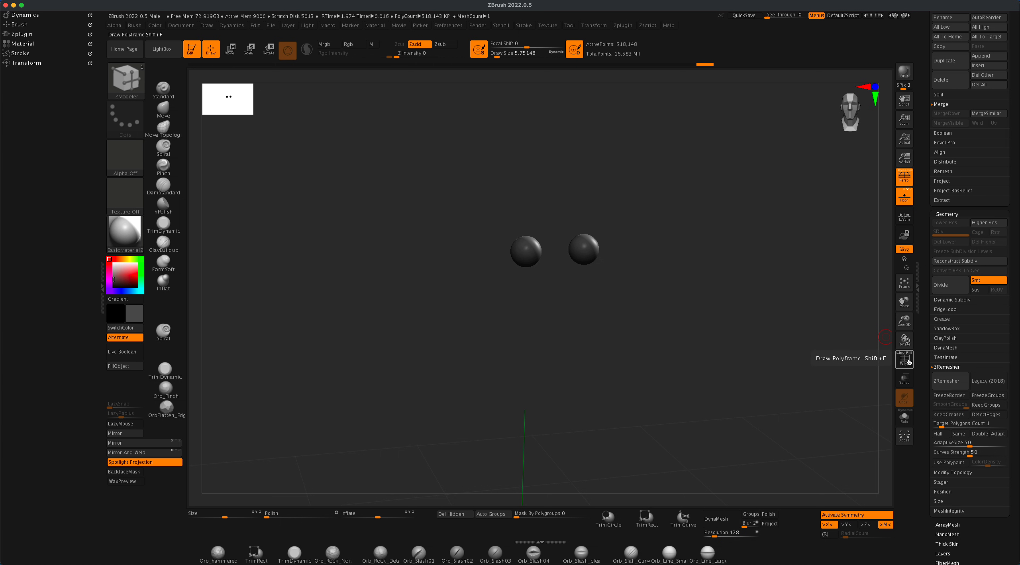
# Step: Turn on the polyframe display, check the eyes' dense mesh, and remesh them with ZRemesher
pyautogui.click(908, 360)
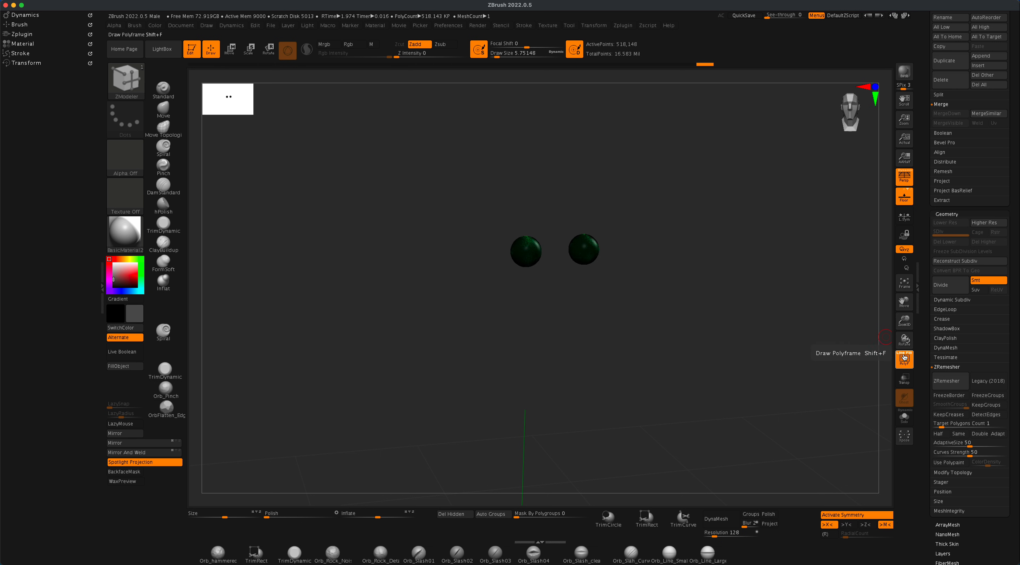
pyautogui.moveTo(734, 290)
pyautogui.keyDown('alt'); pyautogui.mouseDown()
pyautogui.moveTo(745, 337)
pyautogui.moveTo(739, 290)
pyautogui.mouseUp(); pyautogui.keyUp('alt')
pyautogui.press('f')
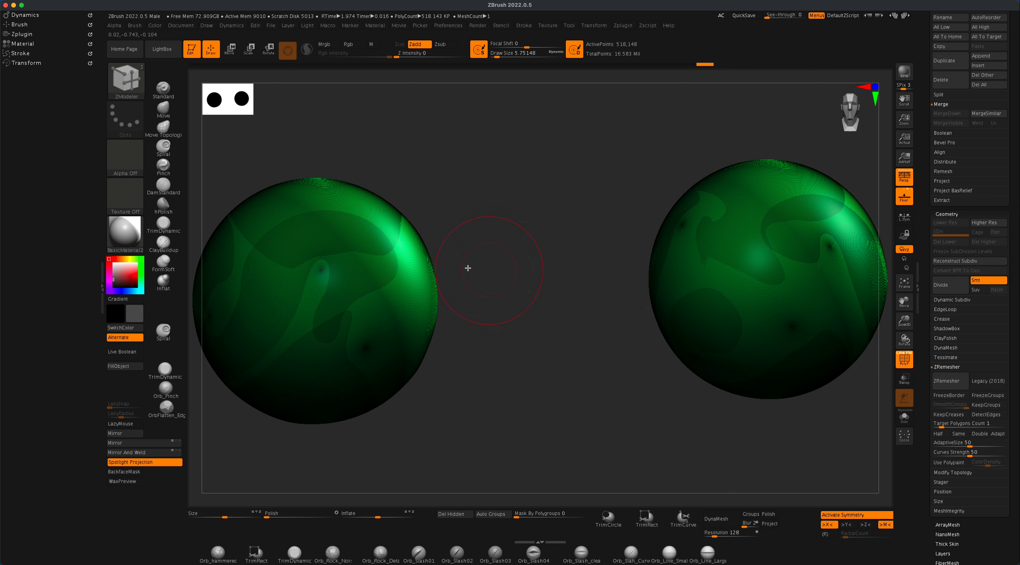
pyautogui.keyDown('alt'); pyautogui.moveTo(527, 315); pyautogui.dragTo(560, 319); pyautogui.keyUp('alt')
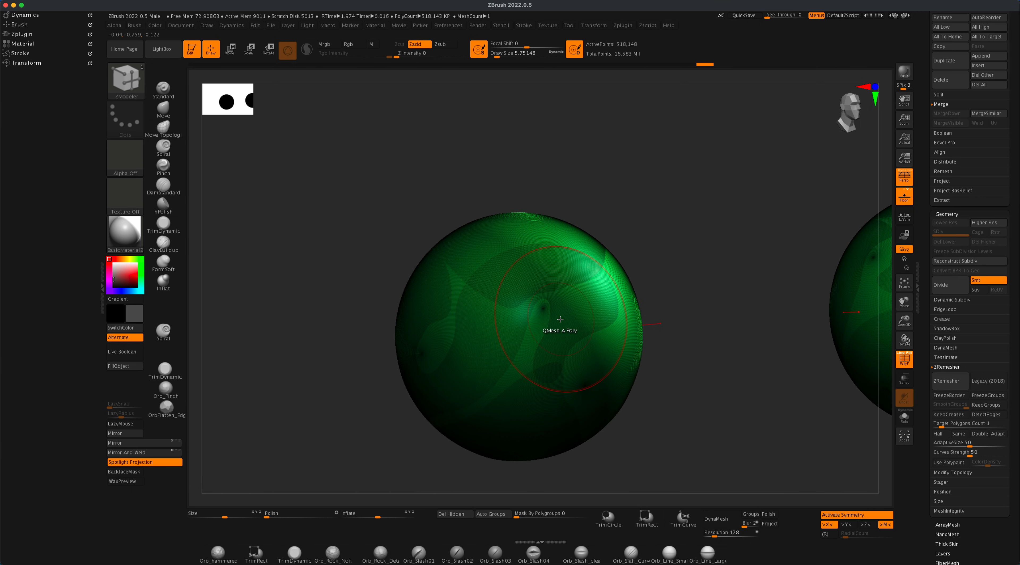
pyautogui.press('f')
pyautogui.moveTo(574, 385)
pyautogui.mouseDown()
pyautogui.moveTo(590, 385)
pyautogui.moveTo(587, 374)
pyautogui.moveTo(579, 379)
pyautogui.mouseUp()
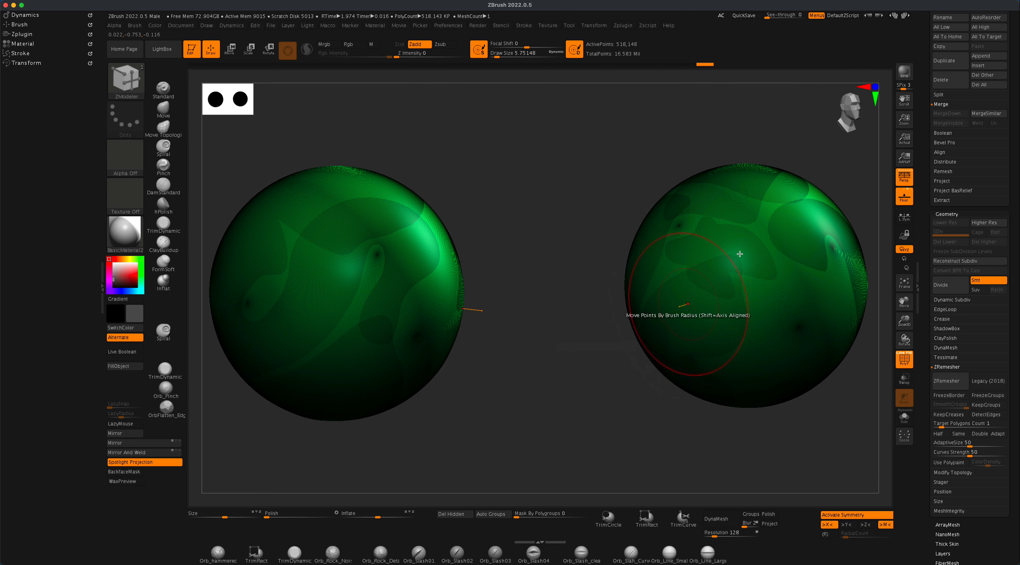
pyautogui.click(948, 381)
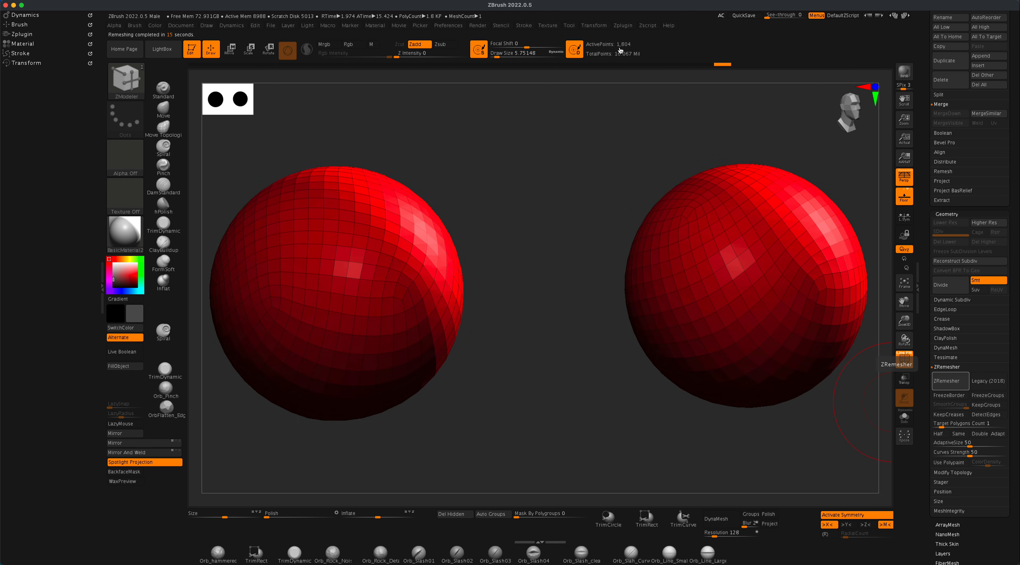
pyautogui.moveTo(577, 321)
pyautogui.keyDown('alt'); pyautogui.mouseDown()
pyautogui.moveTo(575, 299)
pyautogui.moveTo(568, 342)
pyautogui.mouseUp(); pyautogui.keyUp('alt')
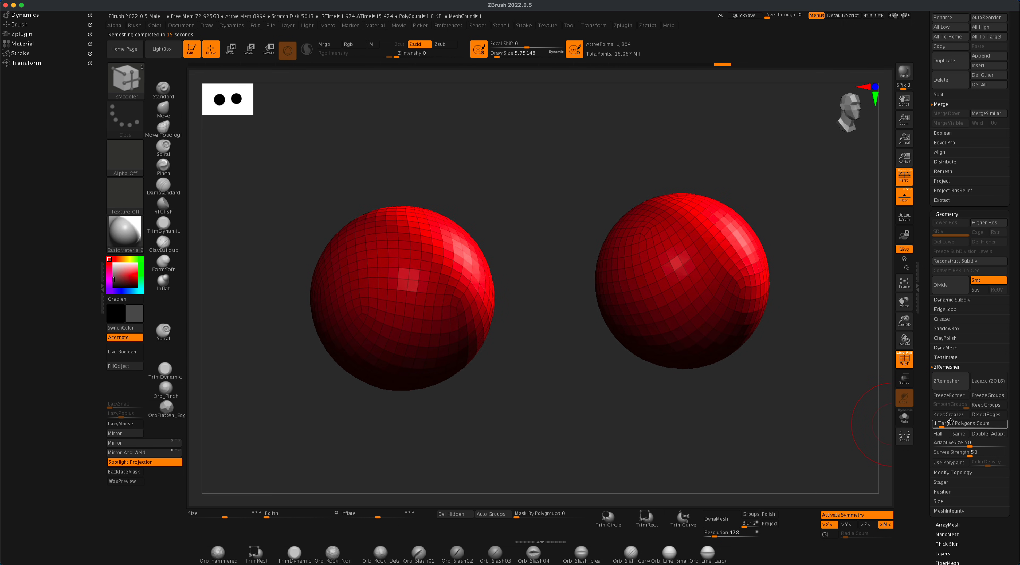
# Step: Enable ZRemesher's Half option and remesh the eyes twice more
pyautogui.click(941, 434)
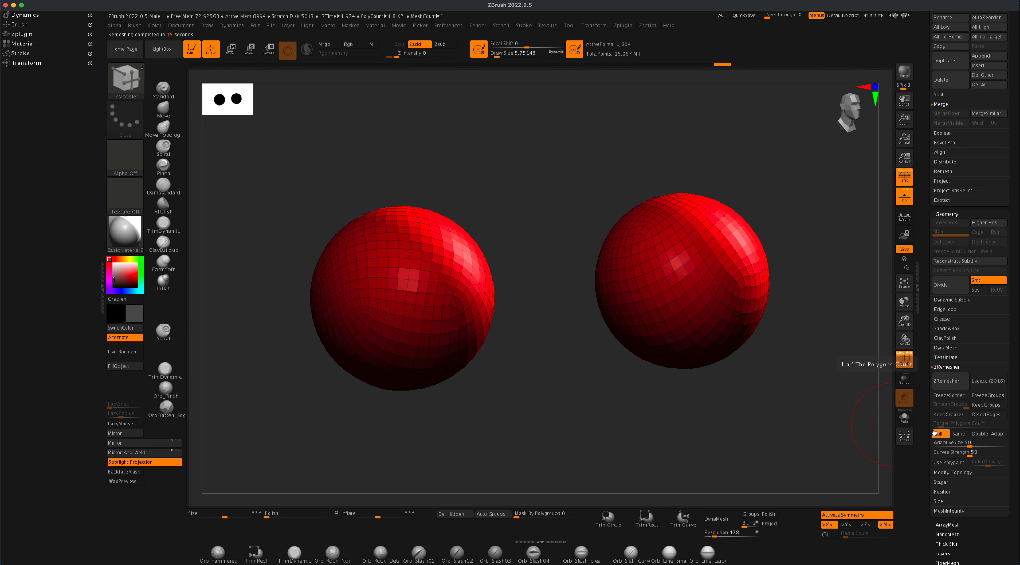
pyautogui.moveTo(762, 379); pyautogui.dragTo(747, 379)
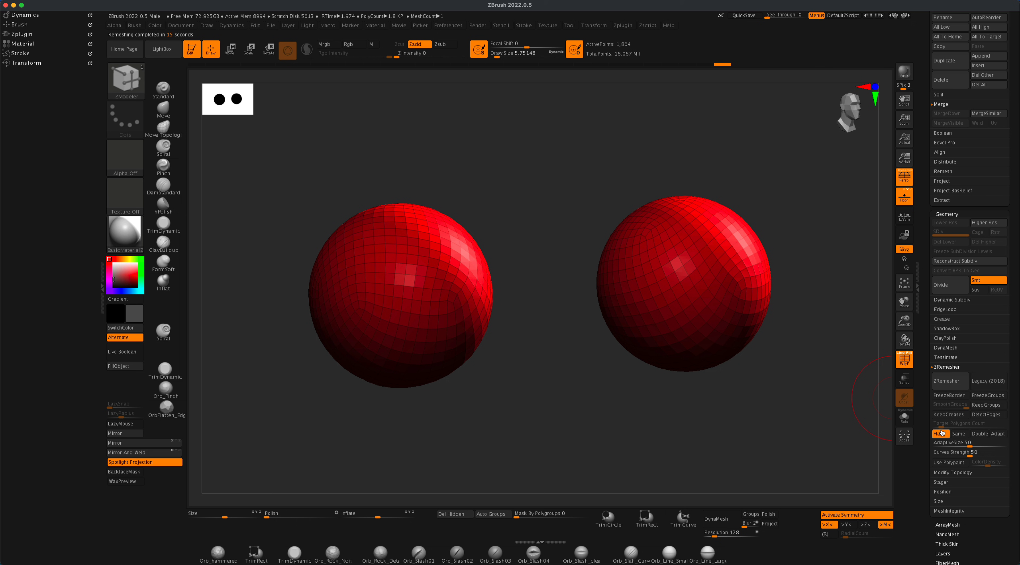
pyautogui.click(950, 383)
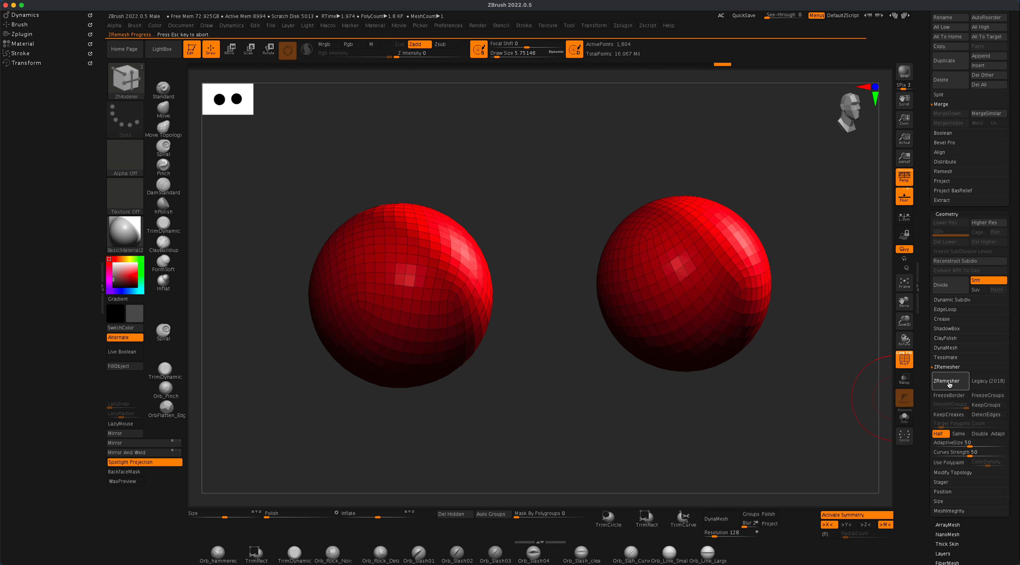
pyautogui.click(950, 383)
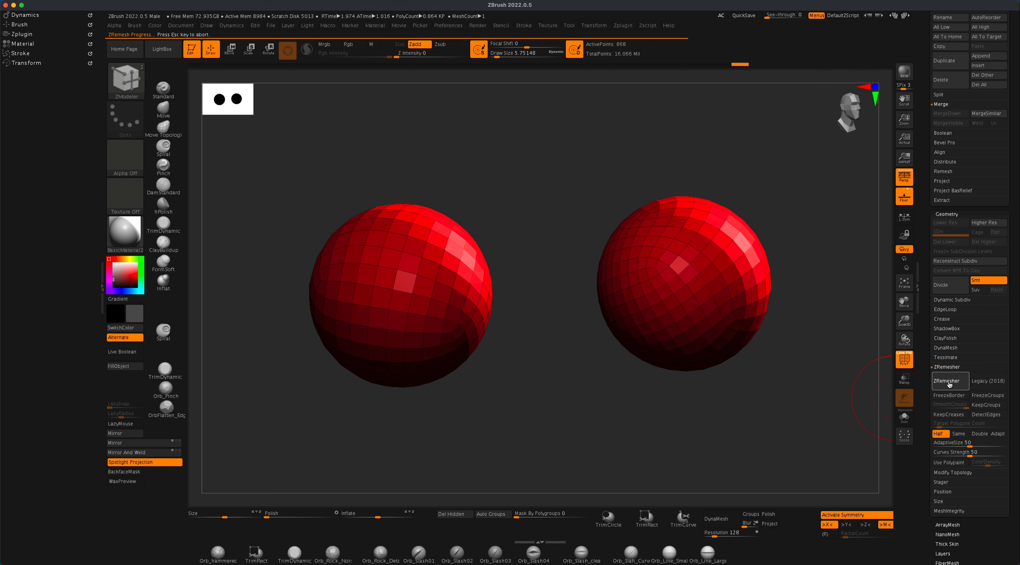
pyautogui.moveTo(844, 381)
pyautogui.mouseDown()
pyautogui.moveTo(816, 392)
pyautogui.moveTo(827, 383)
pyautogui.mouseUp()
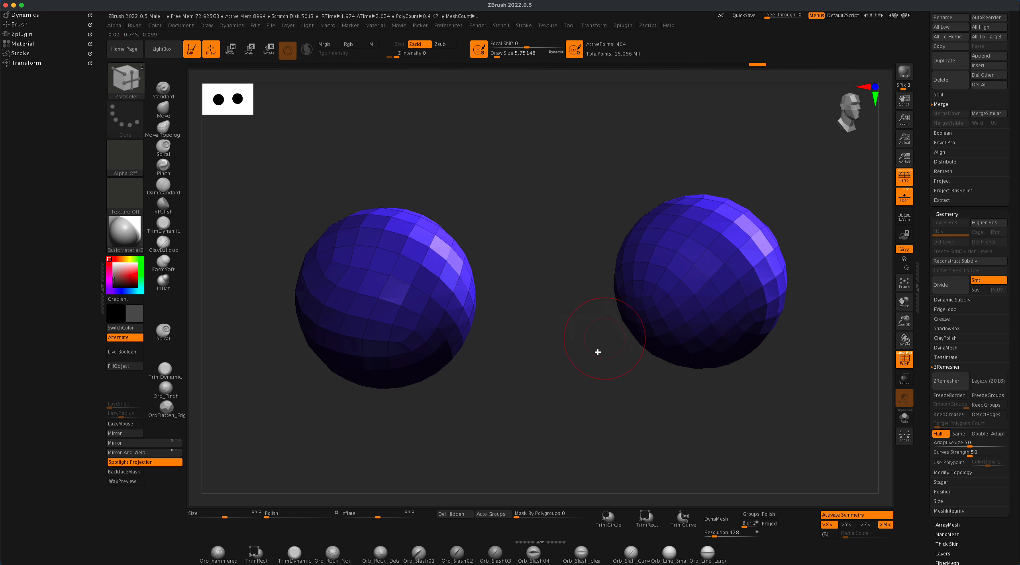
# Step: Inspect the remeshed eyes' topology from several angles and preview the male_zbrush body in the subtool list
pyautogui.keyDown('alt'); pyautogui.moveTo(588, 379); pyautogui.dragTo(611, 396); pyautogui.keyUp('alt')
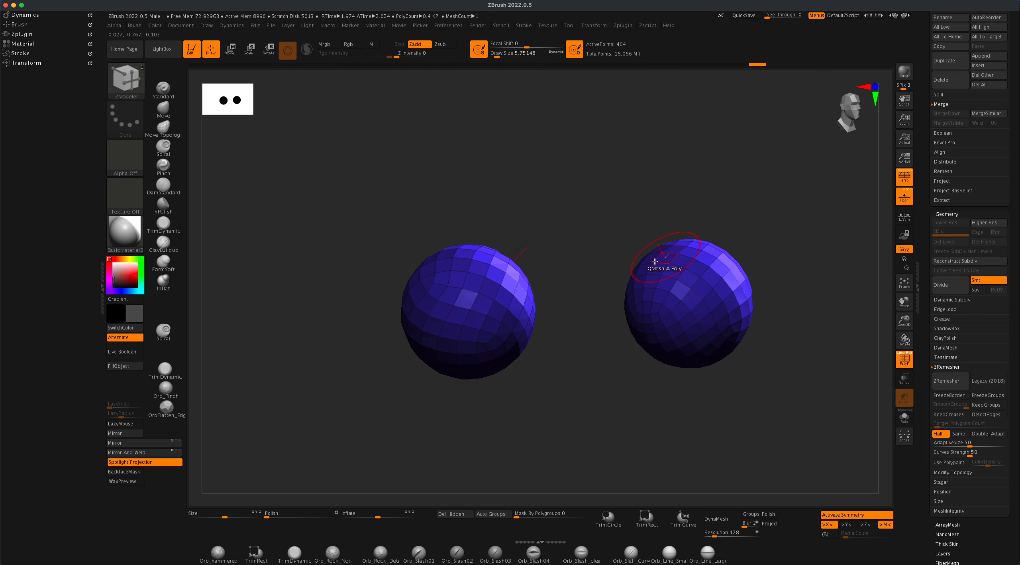
pyautogui.moveTo(738, 367); pyautogui.dragTo(721, 357)
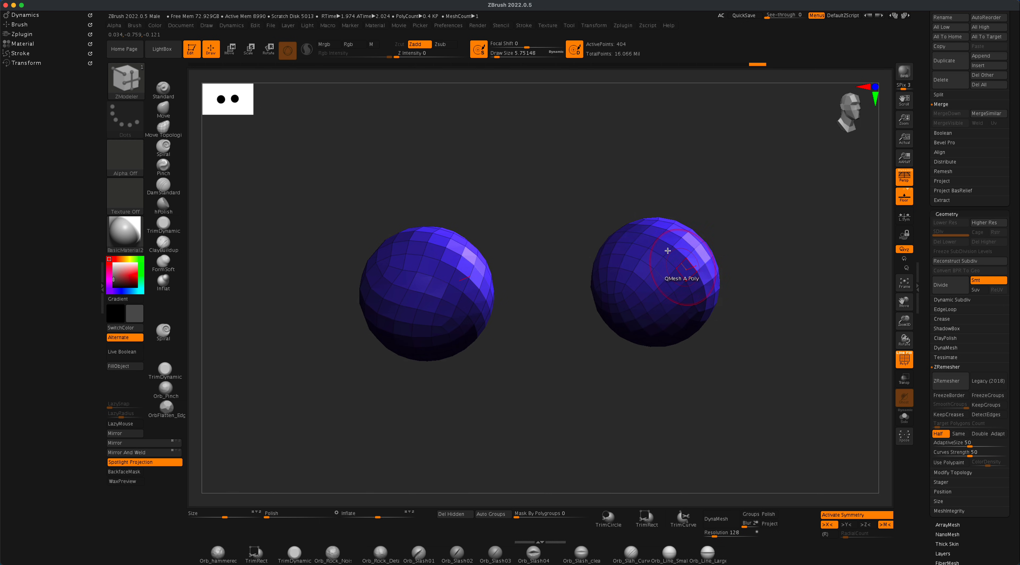
pyautogui.keyDown('shift'); pyautogui.moveTo(611, 389); pyautogui.dragTo(604, 378); pyautogui.keyUp('shift')
pyautogui.keyDown('alt'); pyautogui.moveTo(691, 410); pyautogui.dragTo(697, 399); pyautogui.keyUp('alt')
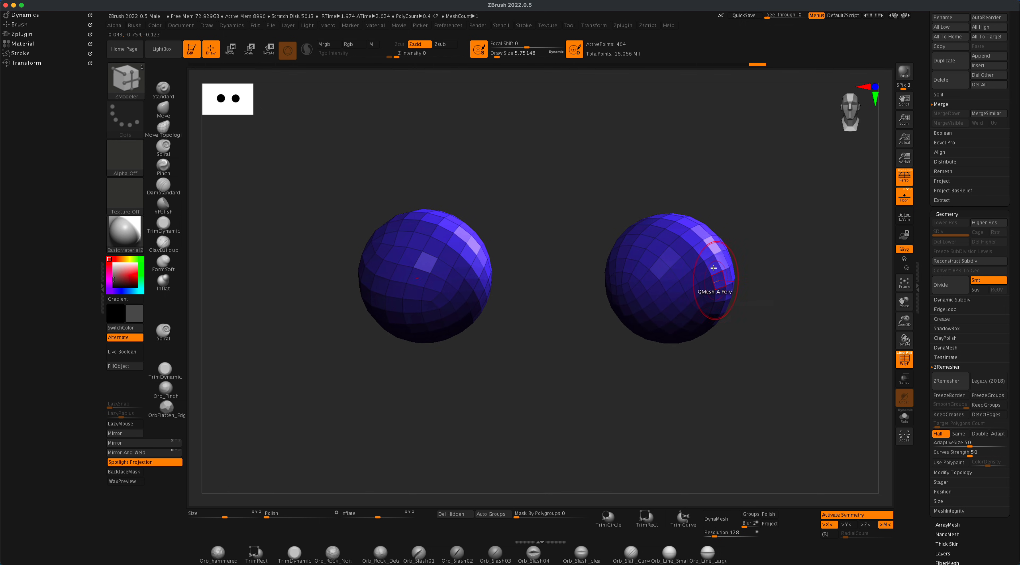
pyautogui.moveTo(633, 381); pyautogui.dragTo(627, 366)
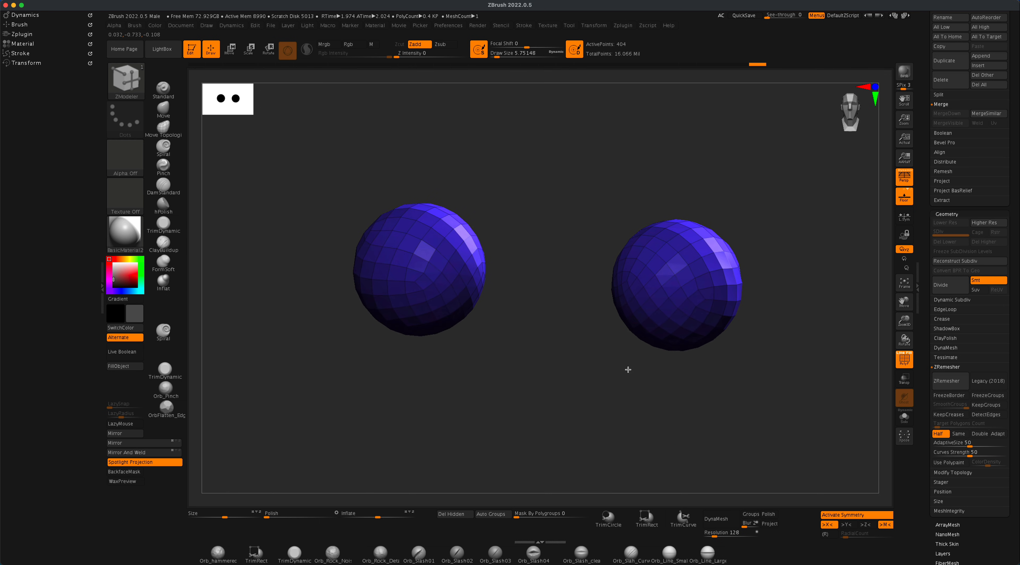
pyautogui.moveTo(599, 415); pyautogui.dragTo(602, 425)
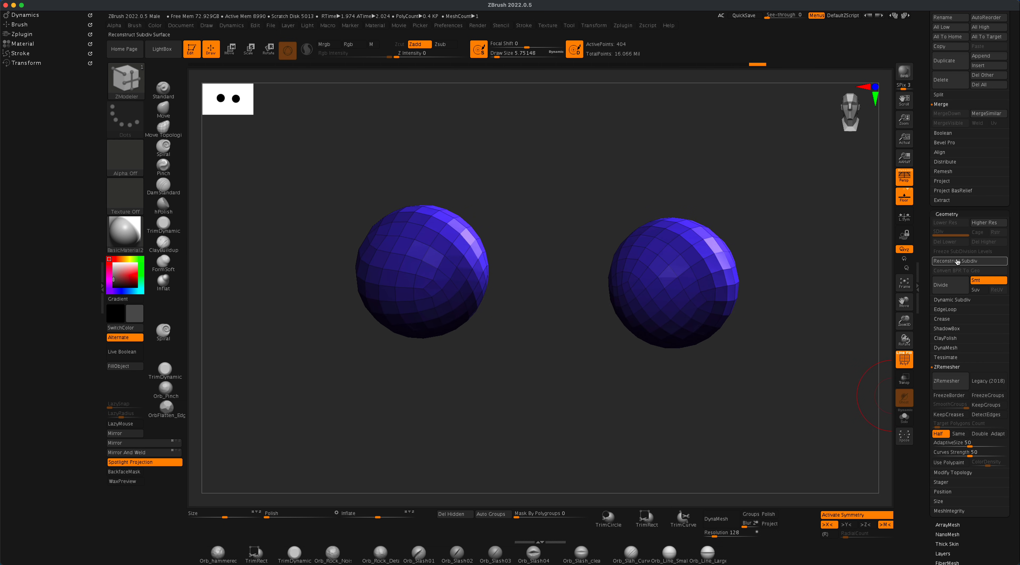
pyautogui.moveTo(1016, 214); pyautogui.dragTo(1013, 288)
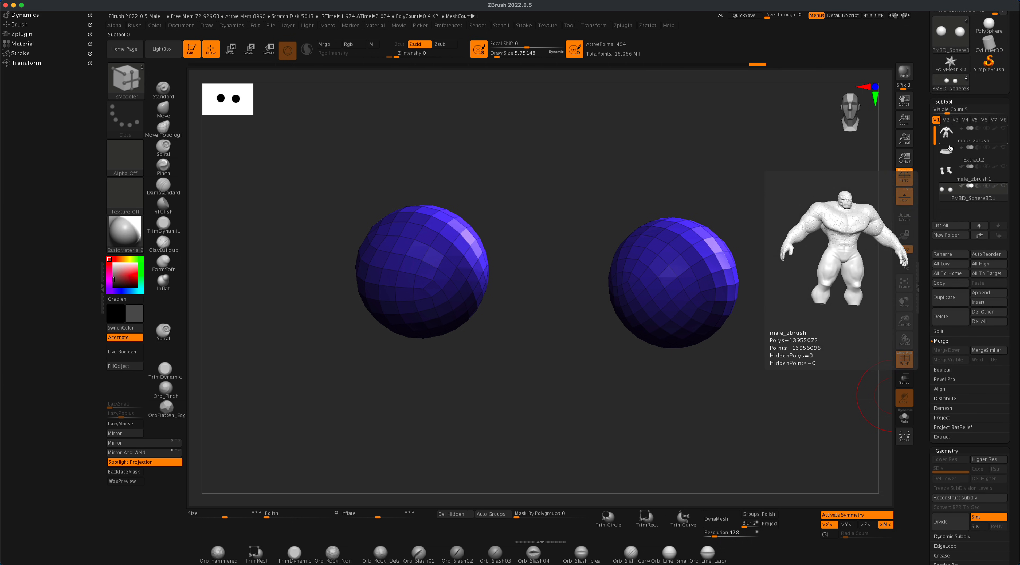
pyautogui.moveTo(950, 153)
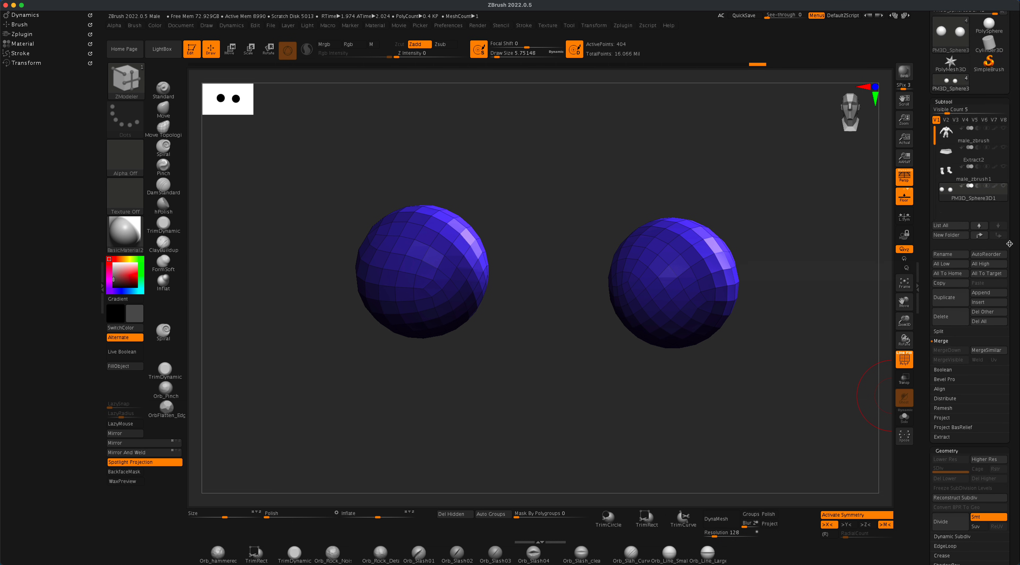
pyautogui.moveTo(1012, 248); pyautogui.dragTo(1014, 204)
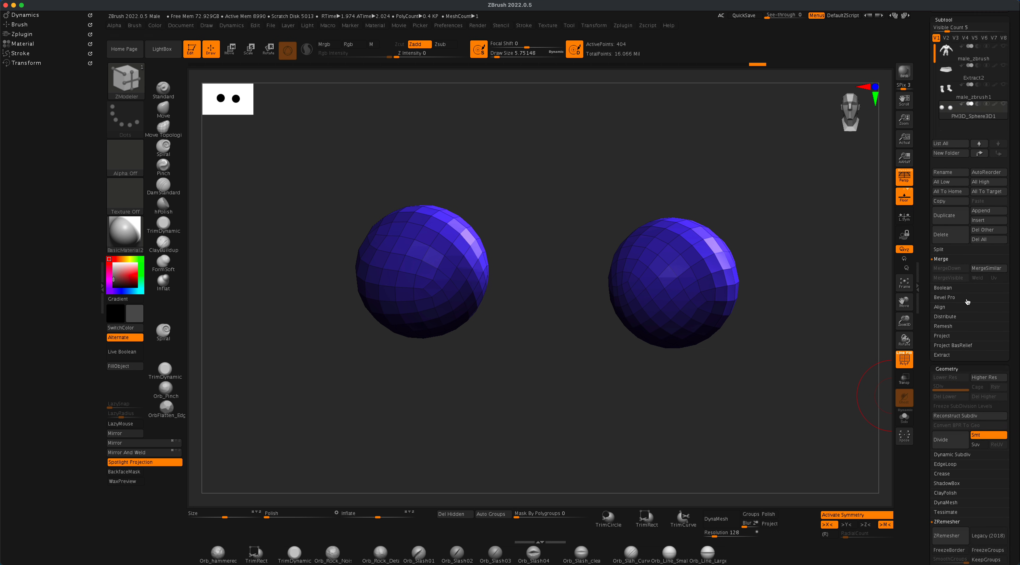
# Step: Subdivide the remeshed eyes repeatedly up to subdivision level 6
pyautogui.click(946, 441)
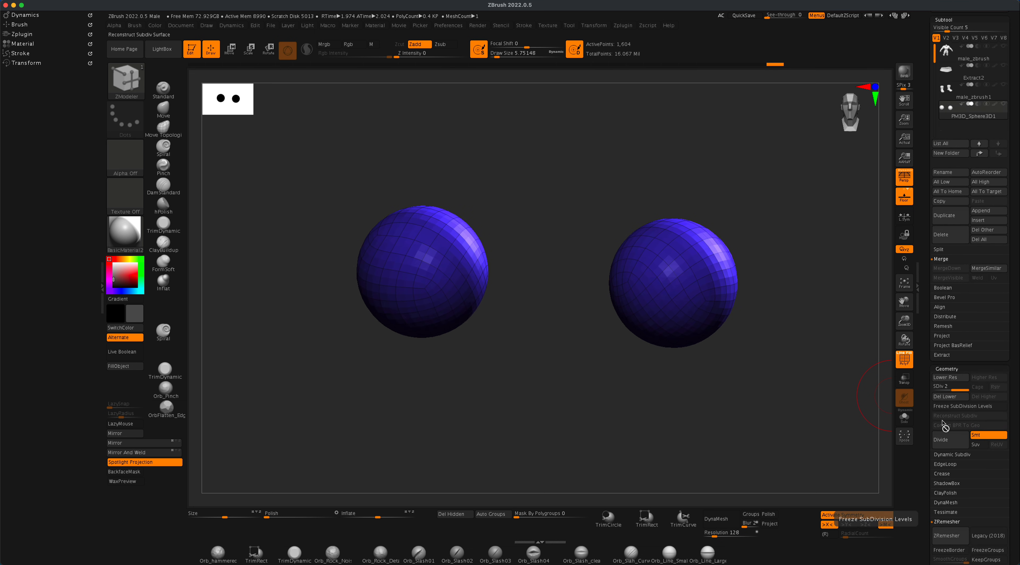
pyautogui.click(944, 438)
pyautogui.click(944, 438)
pyautogui.click(944, 438)
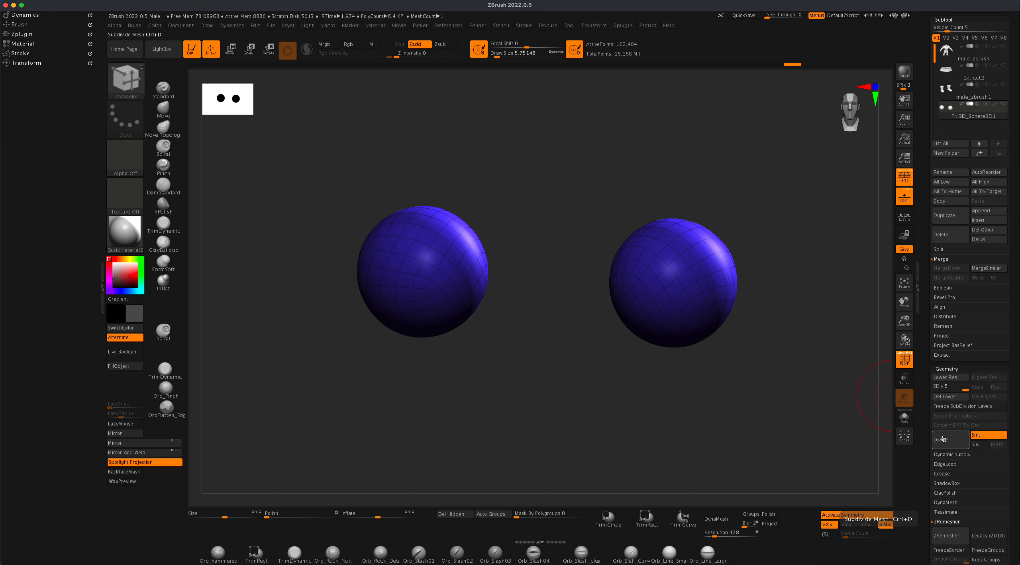
pyautogui.click(944, 439)
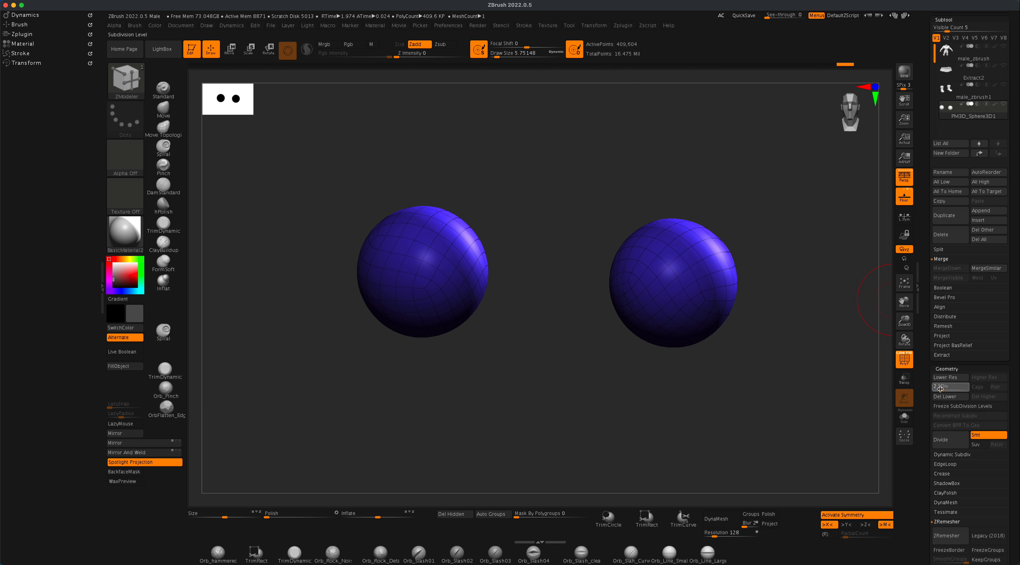
pyautogui.moveTo(934, 389); pyautogui.dragTo(1018, 405)
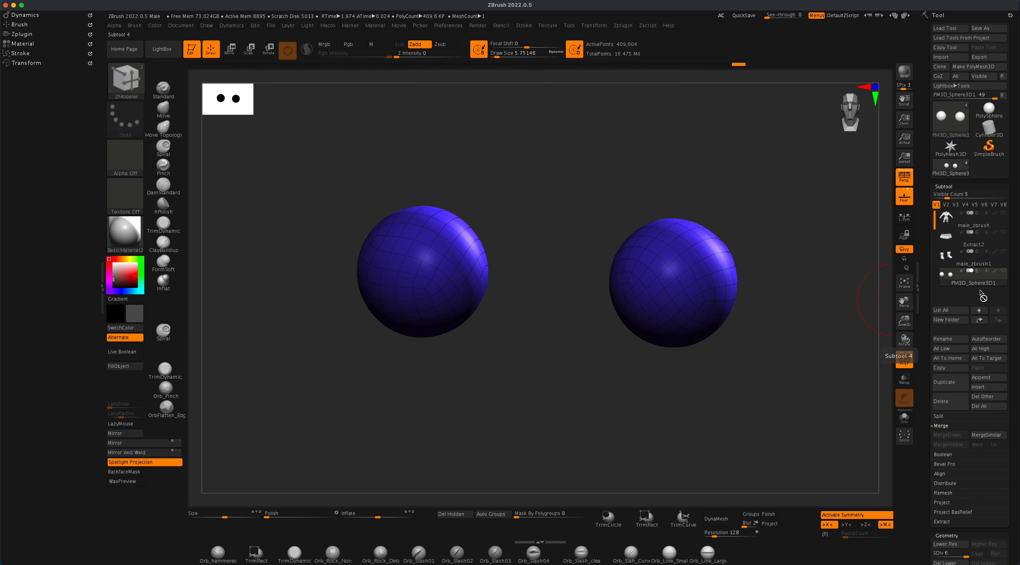
# Step: Make the male_zbrush body the active subtool, turn off the polyframe display, and frame the whole body
pyautogui.moveTo(953, 219)
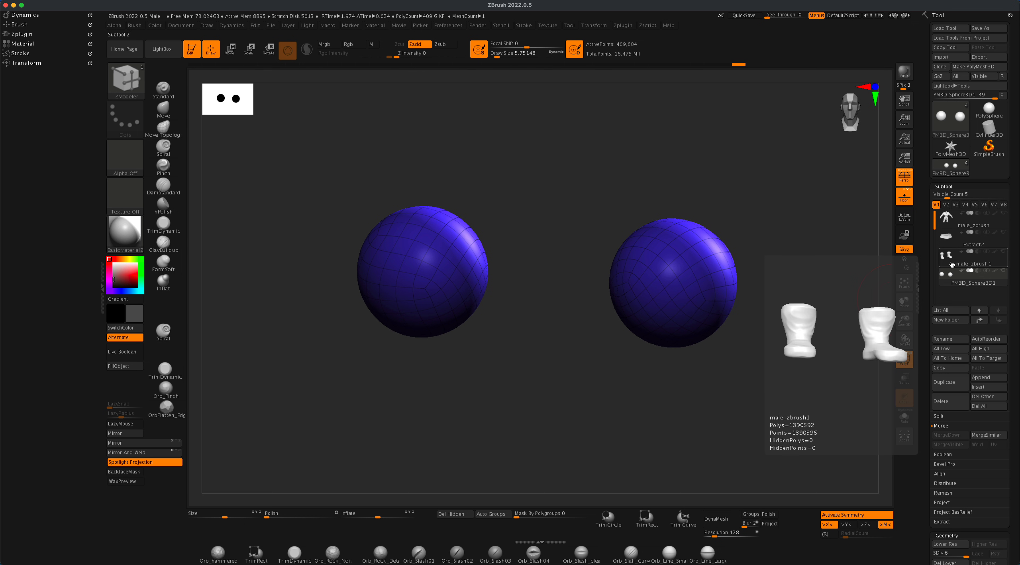
pyautogui.click(1001, 223)
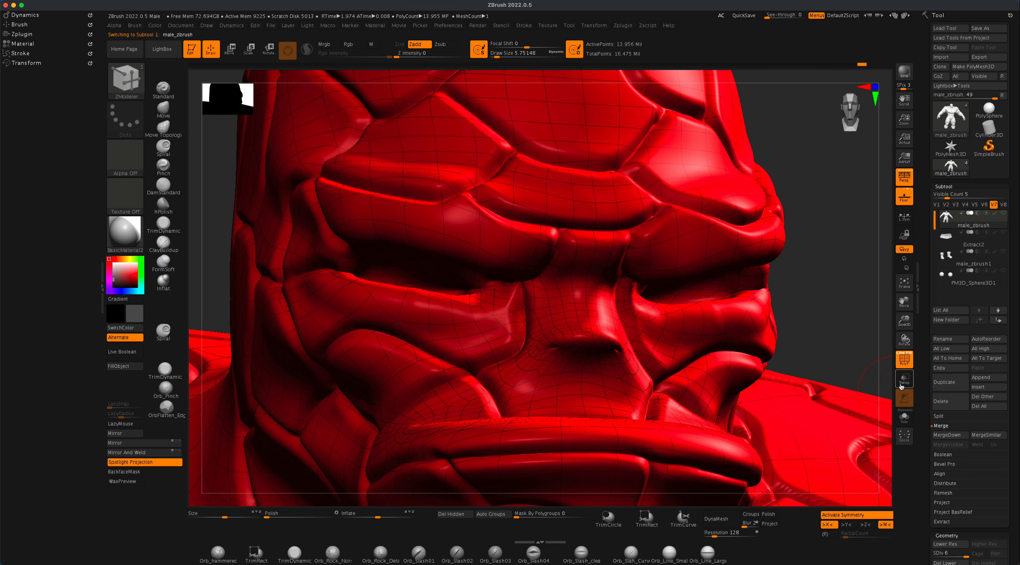
pyautogui.click(905, 359)
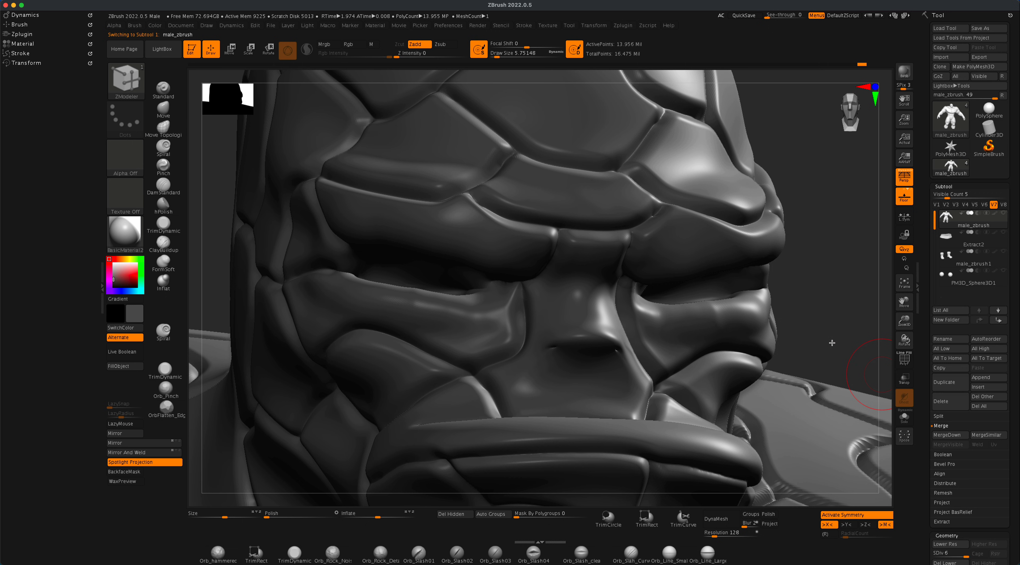
pyautogui.press('f')
pyautogui.keyDown('alt'); pyautogui.moveTo(828, 354); pyautogui.dragTo(828, 343); pyautogui.keyUp('alt')
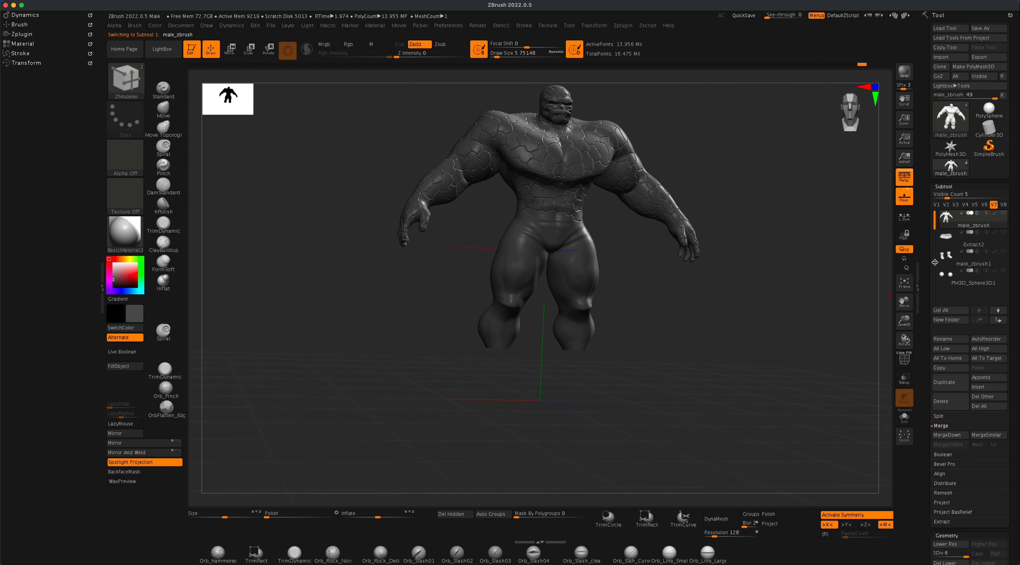
# Step: Show all of the character's subtools together and merge the visible ones into a single new tool
pyautogui.keyDown('shift'); pyautogui.click(1006, 234); pyautogui.keyUp('shift')
pyautogui.keyDown('alt'); pyautogui.moveTo(788, 337); pyautogui.dragTo(777, 387); pyautogui.keyUp('alt')
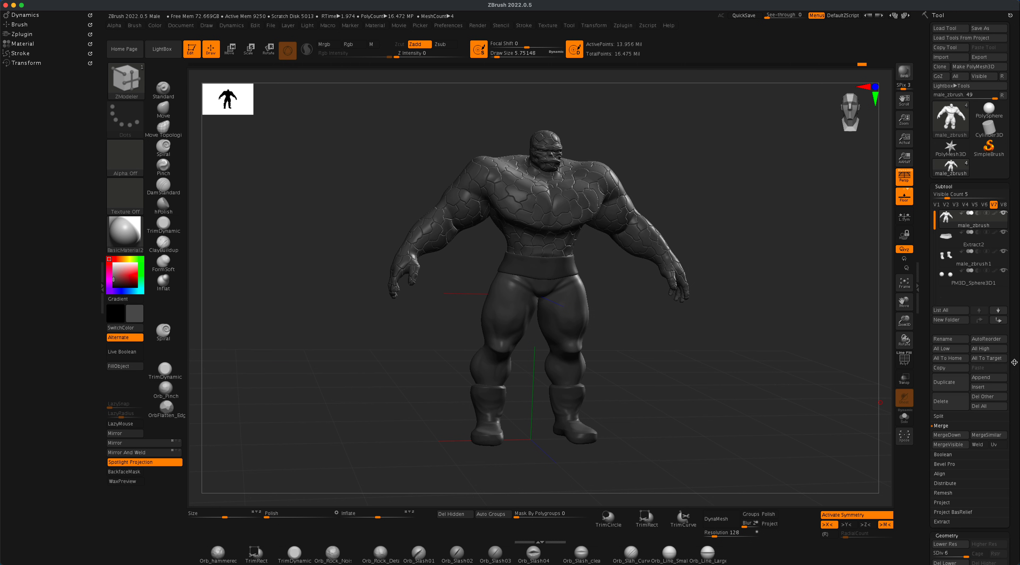
pyautogui.moveTo(1015, 362); pyautogui.dragTo(1015, 348)
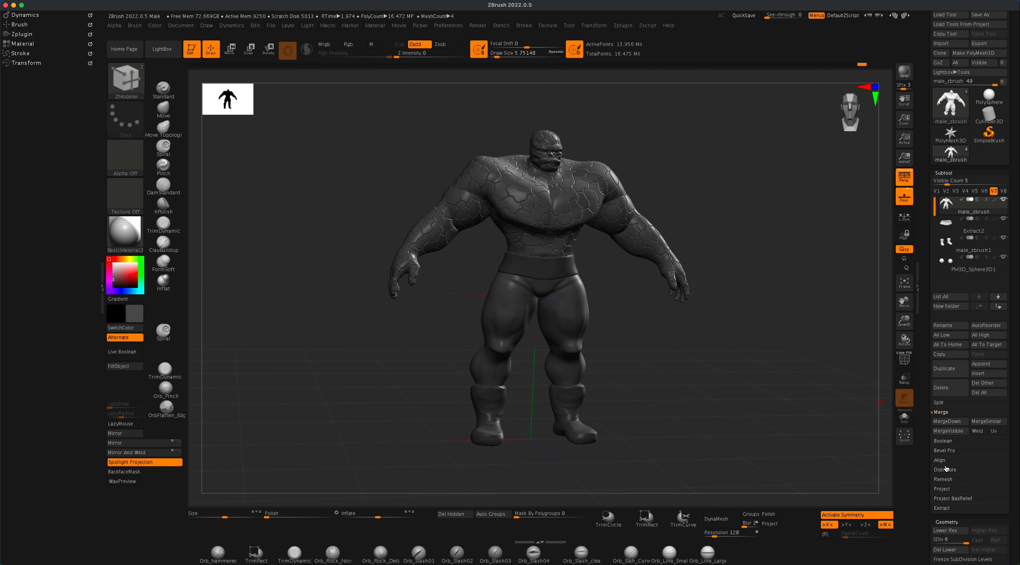
pyautogui.click(962, 432)
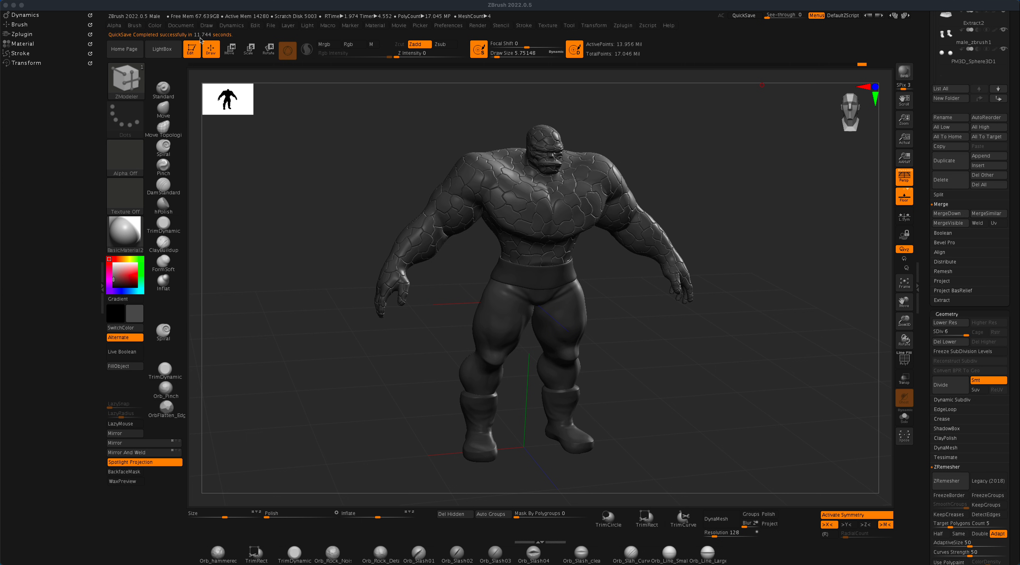
# Step: Switch to the Merged_male_zbrush tool and check the merged character from the front
pyautogui.click(1015, 197)
pyautogui.moveTo(1015, 200); pyautogui.dragTo(1014, 298)
pyautogui.moveTo(950, 166)
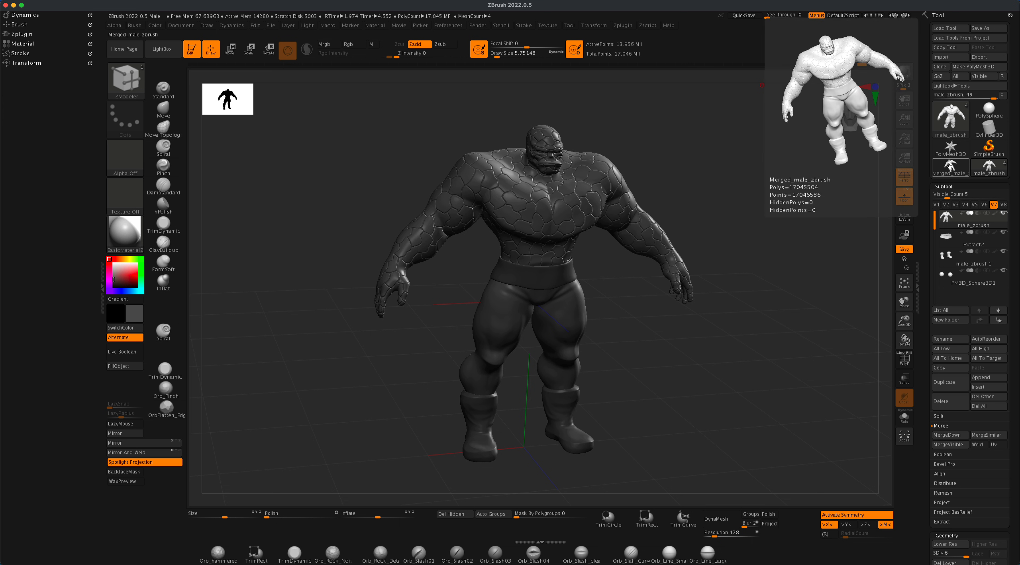
pyautogui.click(950, 167)
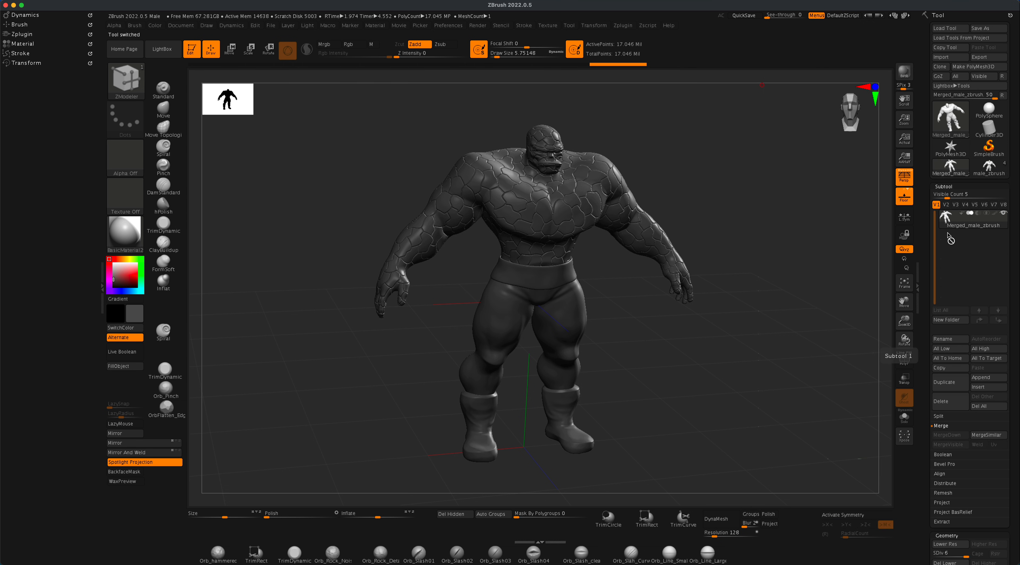
pyautogui.moveTo(718, 335); pyautogui.dragTo(636, 385)
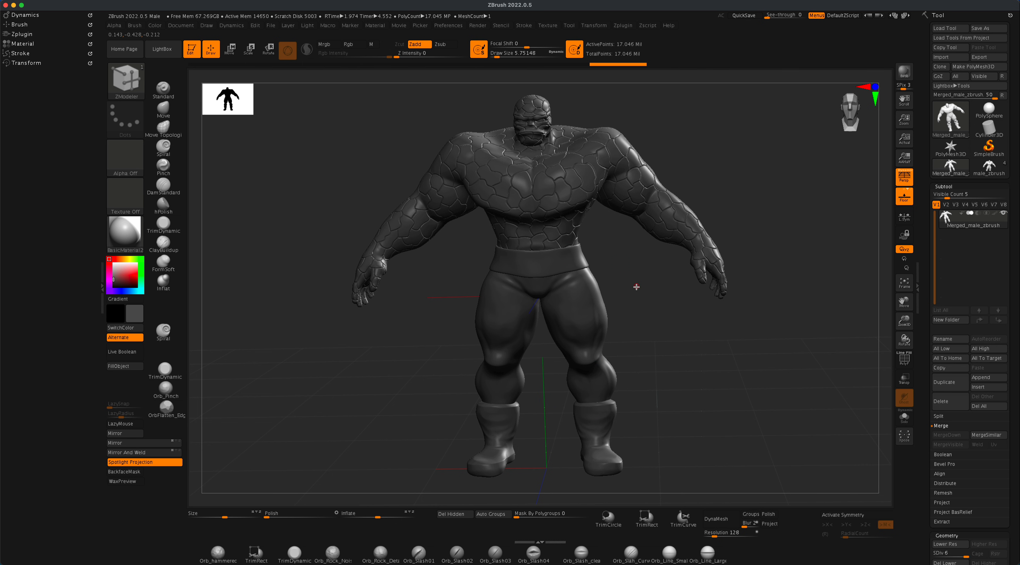
pyautogui.moveTo(635, 287); pyautogui.dragTo(640, 288)
pyautogui.moveTo(959, 217)
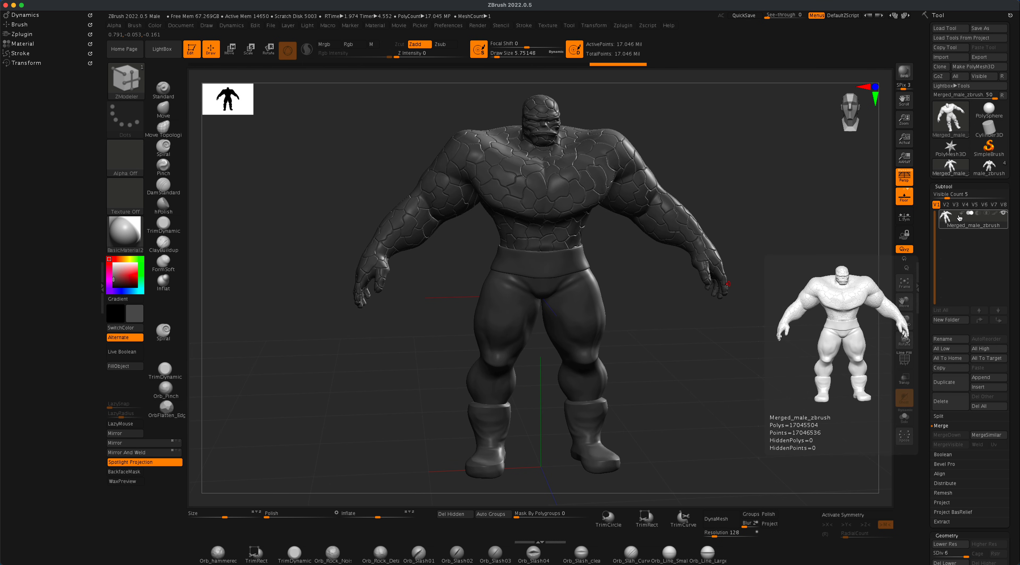
# Step: Lower the merged character to subdivision level 1 and turn on the polyframe display to check its base mesh
pyautogui.scroll(-5, 966, 297)
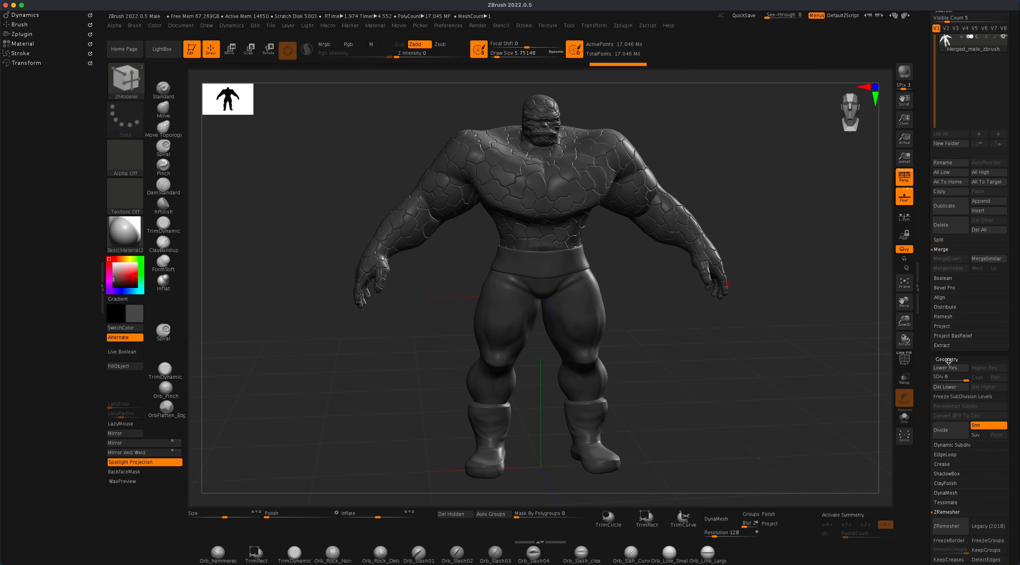
pyautogui.scroll(1, 959, 257)
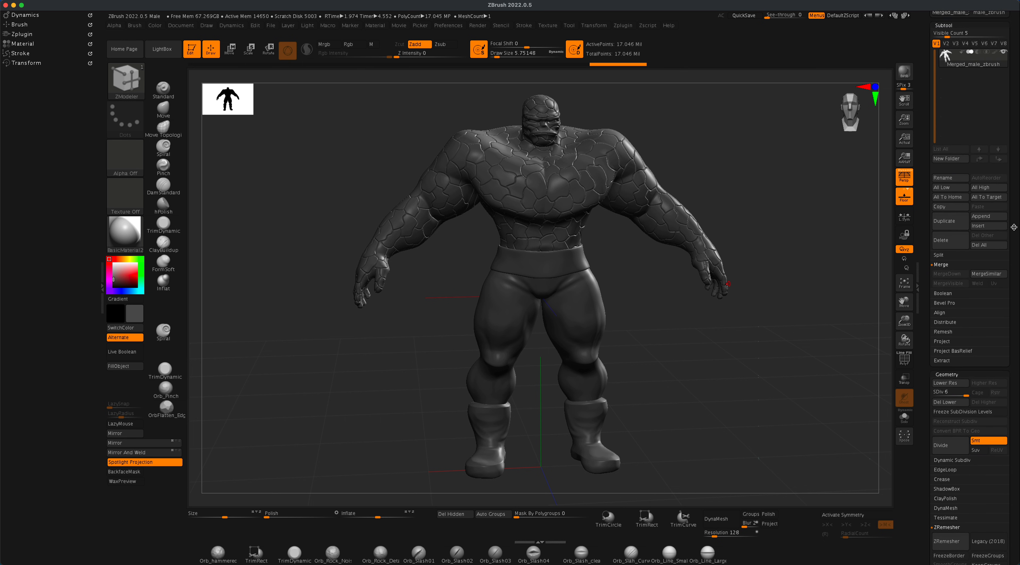
pyautogui.scroll(-1, 971, 317)
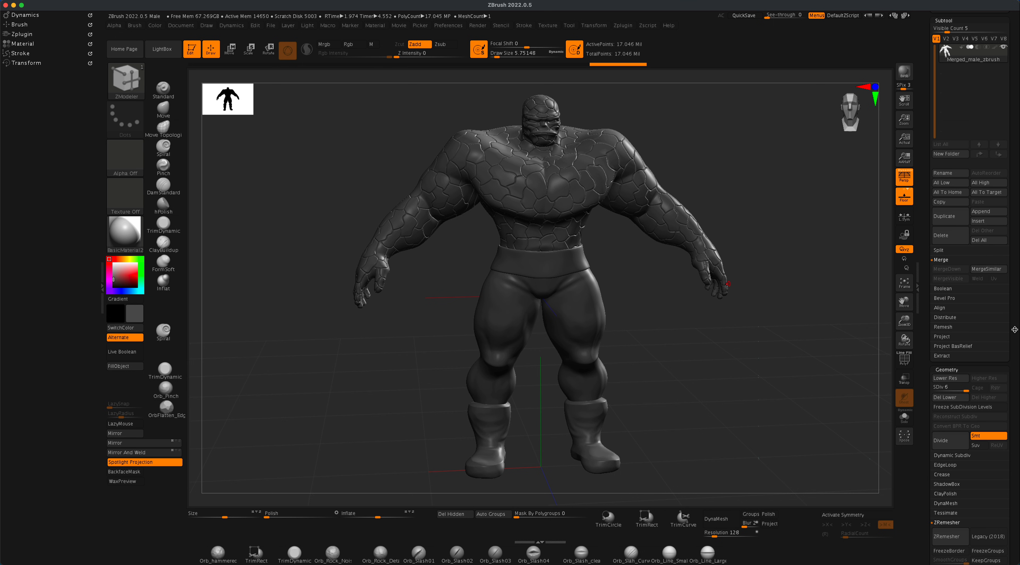
pyautogui.scroll(1, 1015, 329)
pyautogui.scroll(4, 1016, 360)
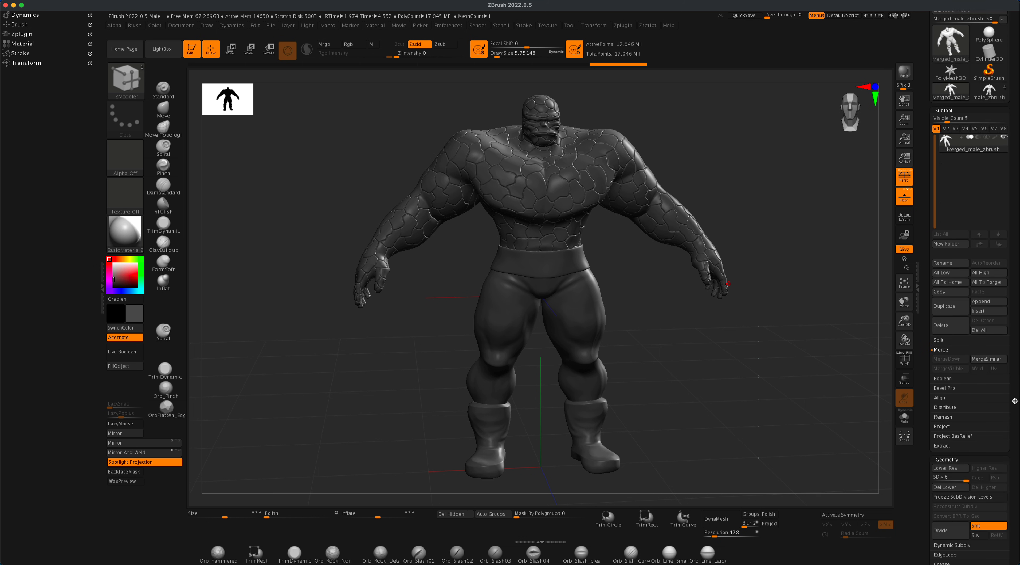
pyautogui.scroll(-4, 1016, 303)
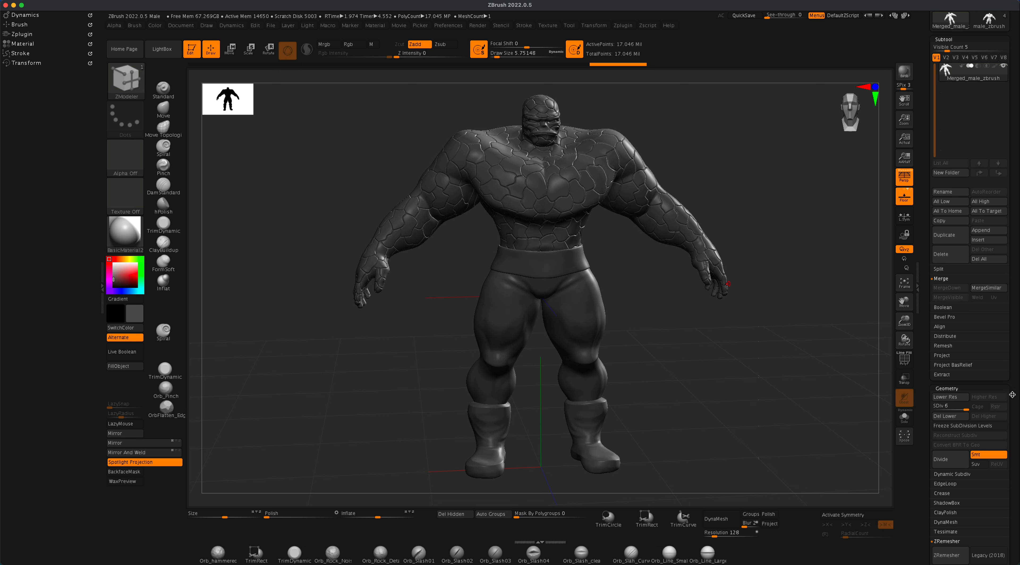
pyautogui.scroll(3, 1013, 394)
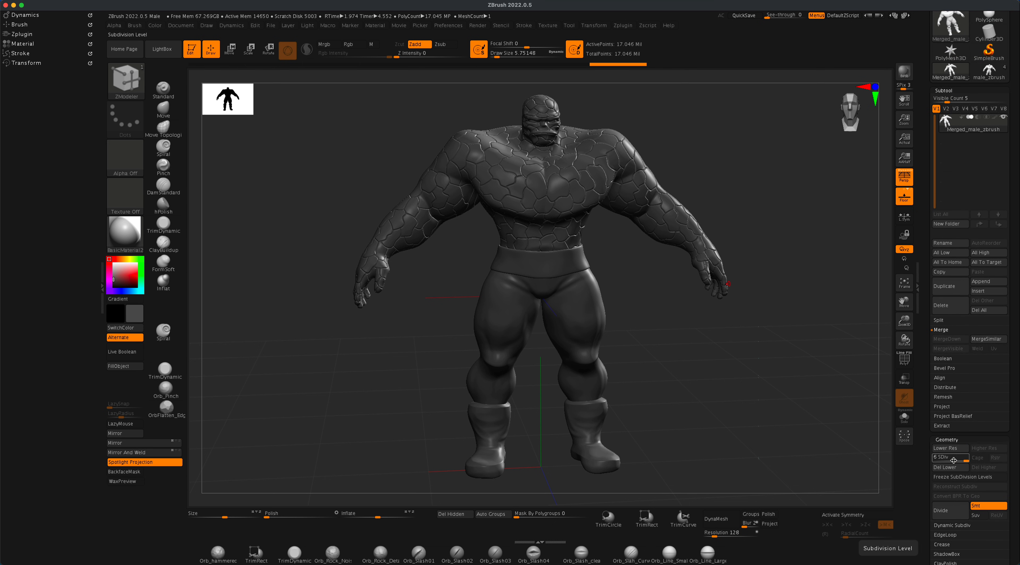
pyautogui.click(955, 460)
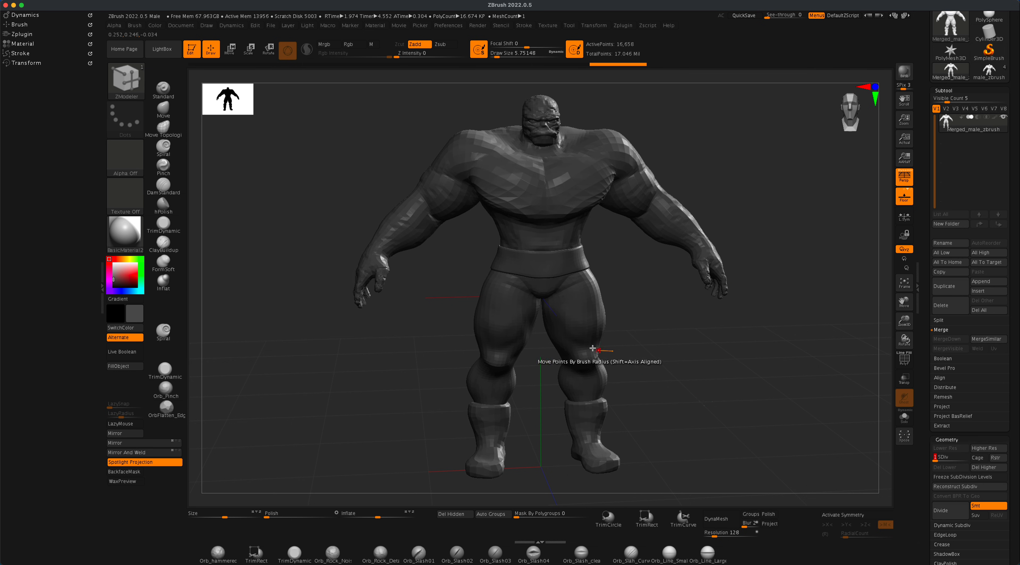
pyautogui.click(905, 359)
pyautogui.moveTo(708, 404)
pyautogui.mouseDown()
pyautogui.moveTo(699, 402)
pyautogui.moveTo(714, 401)
pyautogui.mouseUp()
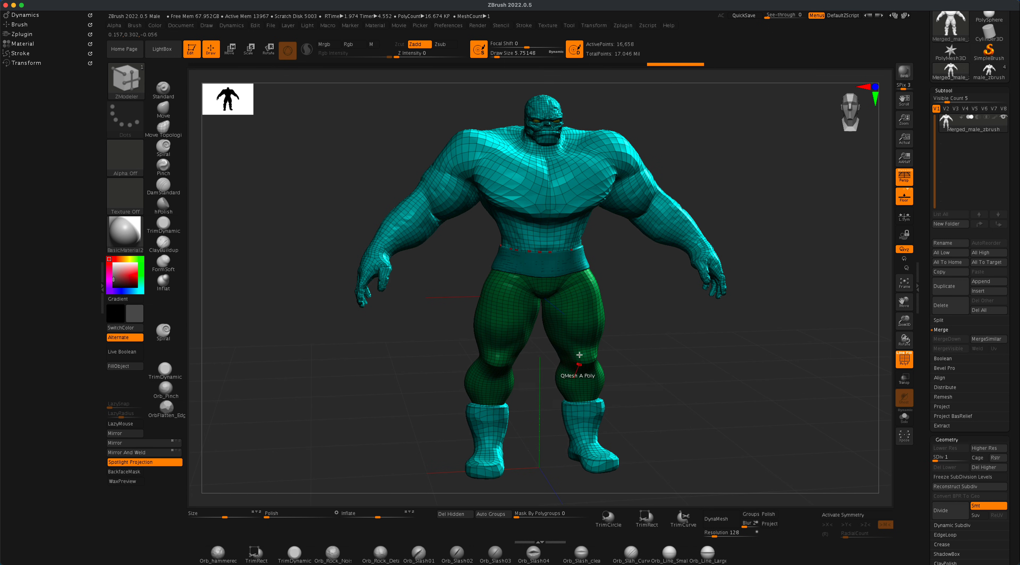
pyautogui.moveTo(620, 251); pyautogui.dragTo(677, 333)
# Step: Raise the merged character to subdivision level 6 and inspect the detailed mesh from an angle
pyautogui.moveTo(935, 455); pyautogui.dragTo(969, 461)
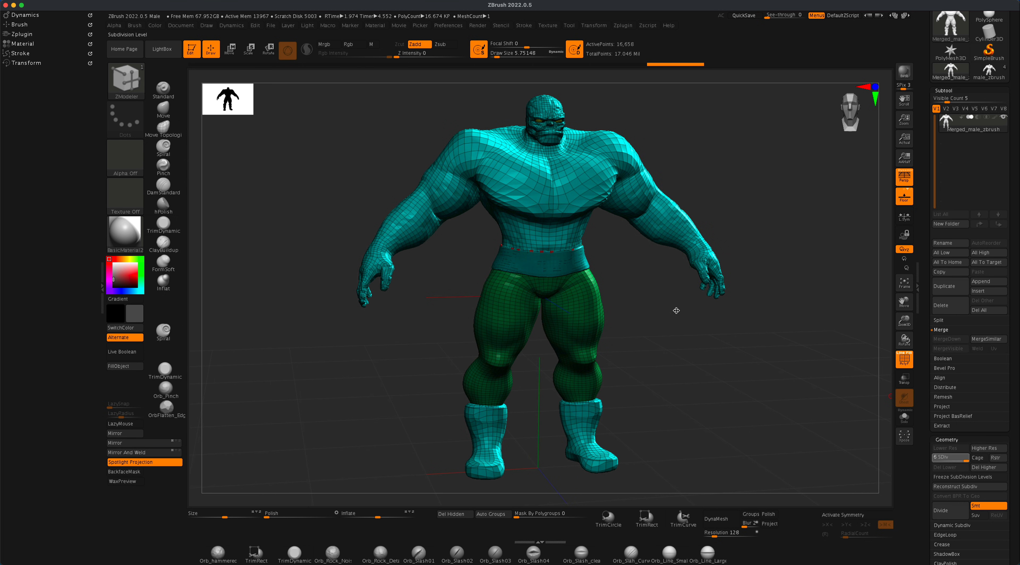
pyautogui.moveTo(649, 346)
pyautogui.mouseDown()
pyautogui.moveTo(668, 349)
pyautogui.moveTo(656, 348)
pyautogui.mouseUp()
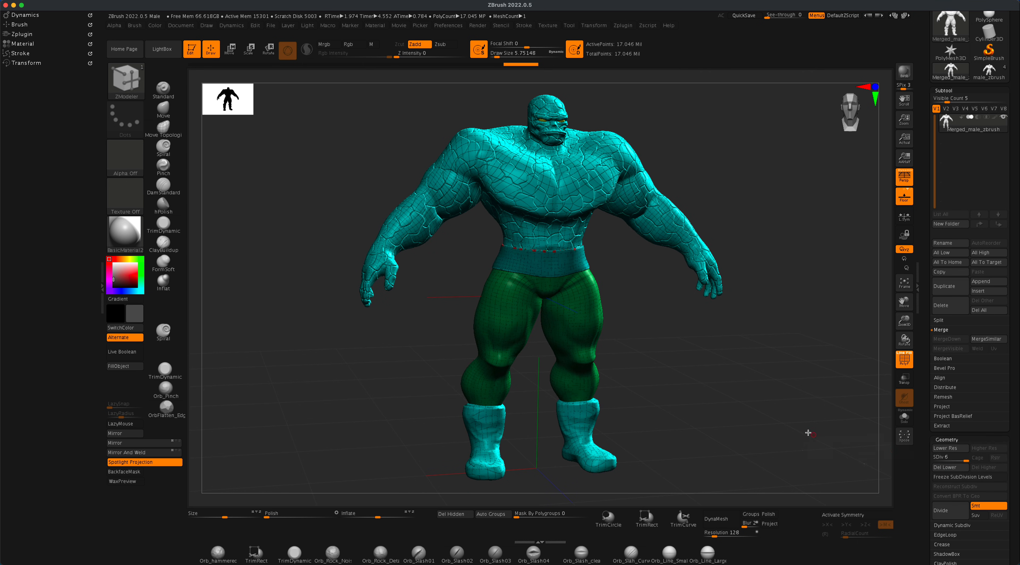
pyautogui.moveTo(808, 433); pyautogui.dragTo(633, 299)
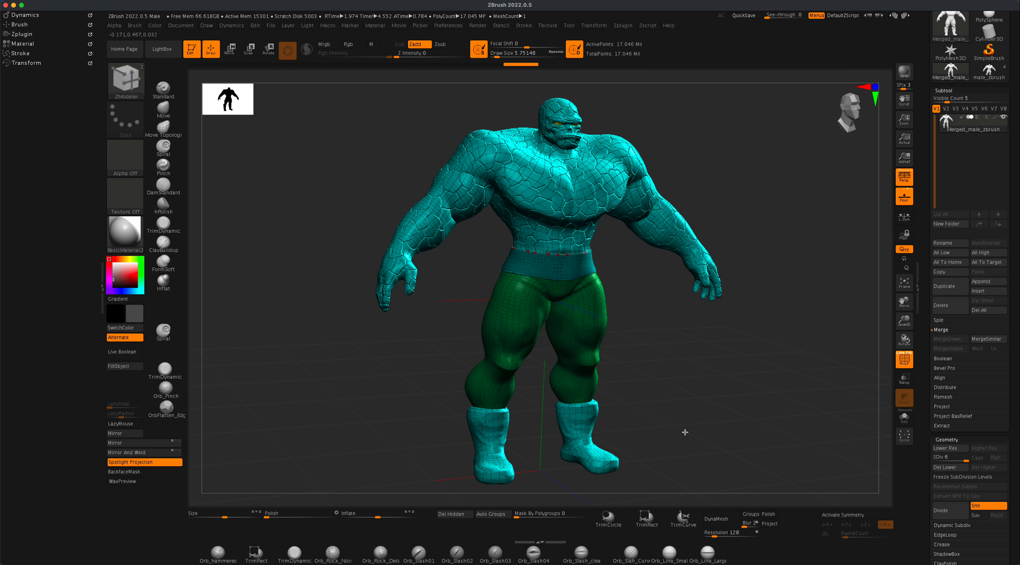
pyautogui.moveTo(684, 429)
pyautogui.mouseDown()
pyautogui.moveTo(667, 429)
pyautogui.moveTo(684, 432)
pyautogui.mouseUp()
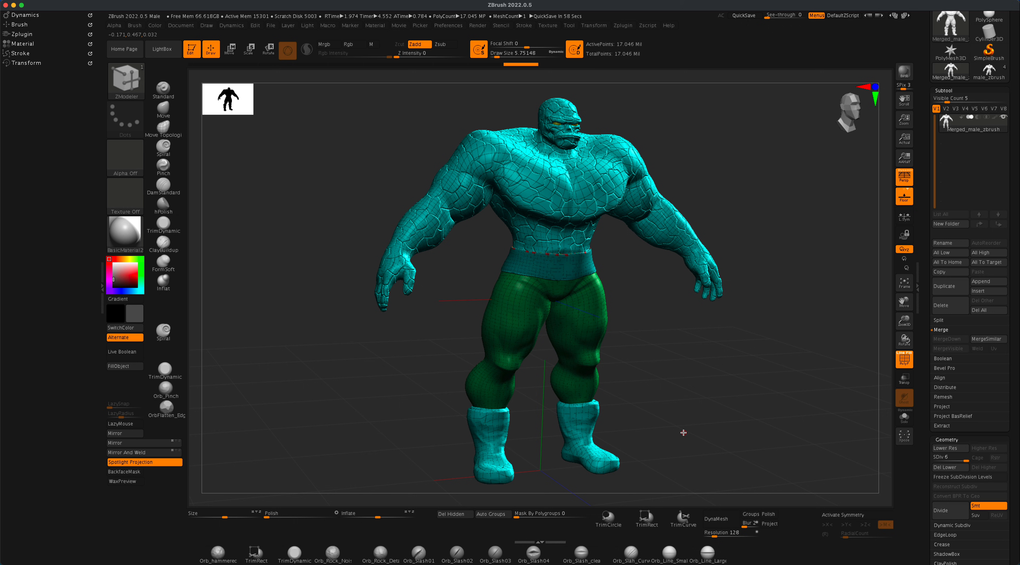
pyautogui.moveTo(684, 433); pyautogui.dragTo(708, 401)
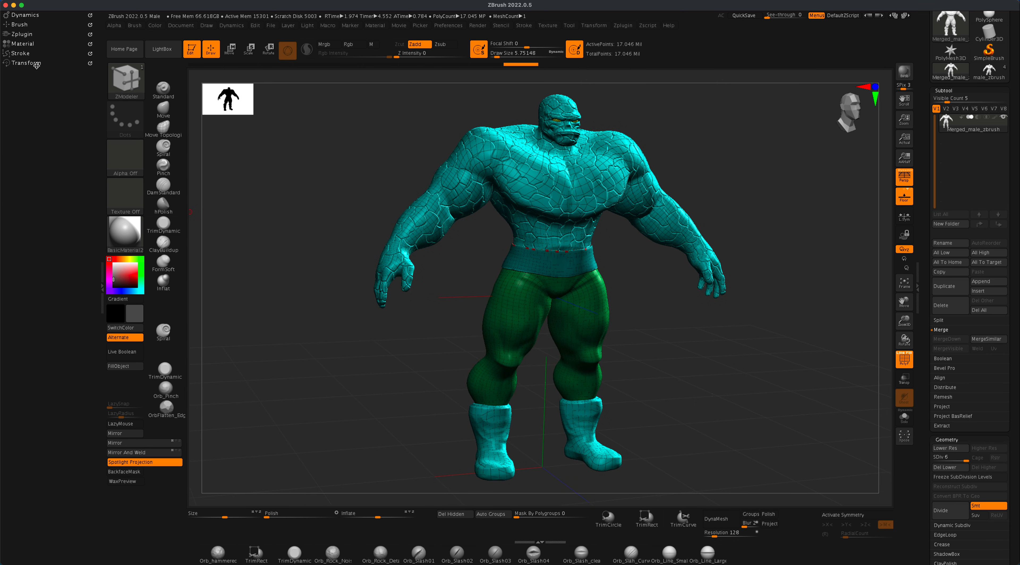
# Step: Open the UV Master plugin's options, collapsing SubTool Master, and try to unwrap the merged character
pyautogui.click(27, 35)
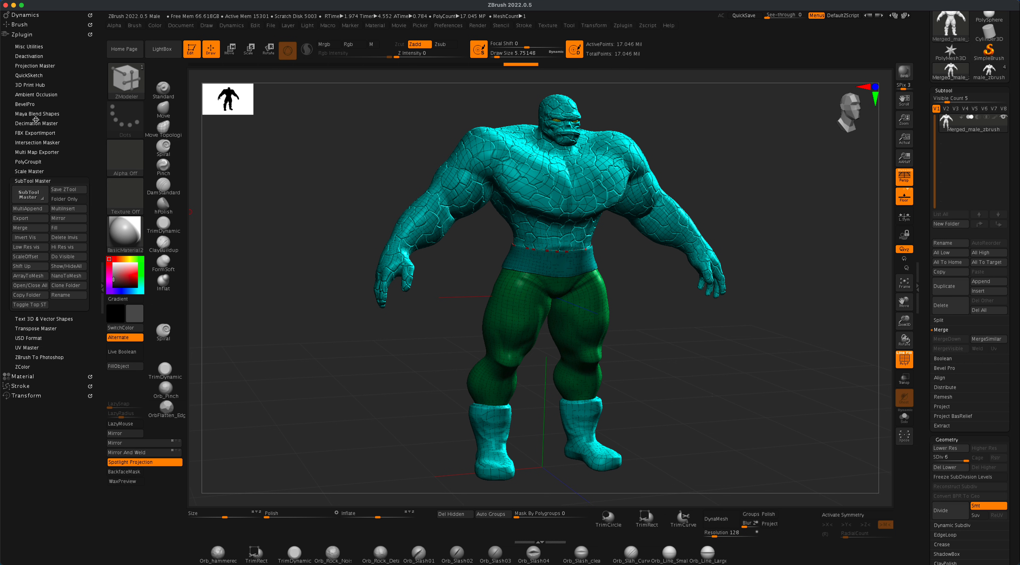
pyautogui.click(33, 181)
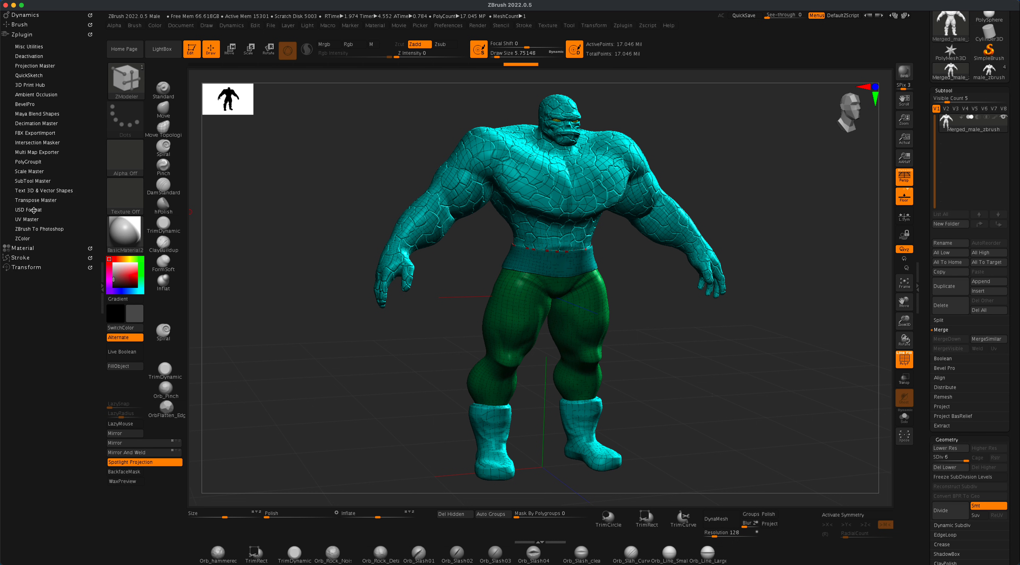
pyautogui.click(29, 220)
pyautogui.click(25, 241)
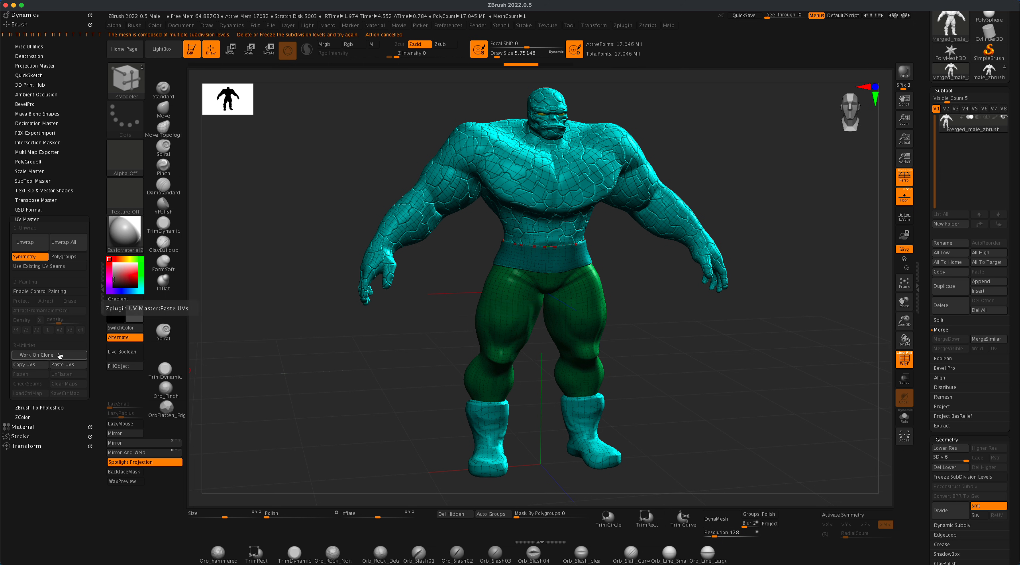
# Step: Create a UV Master work clone of the merged character
pyautogui.click(49, 356)
pyautogui.click(55, 356)
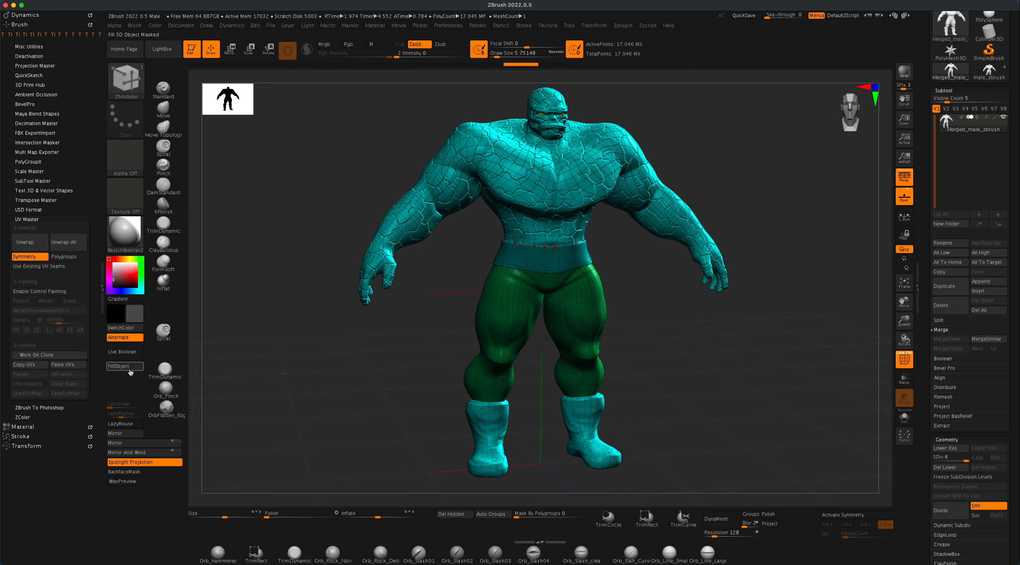
pyautogui.click(56, 356)
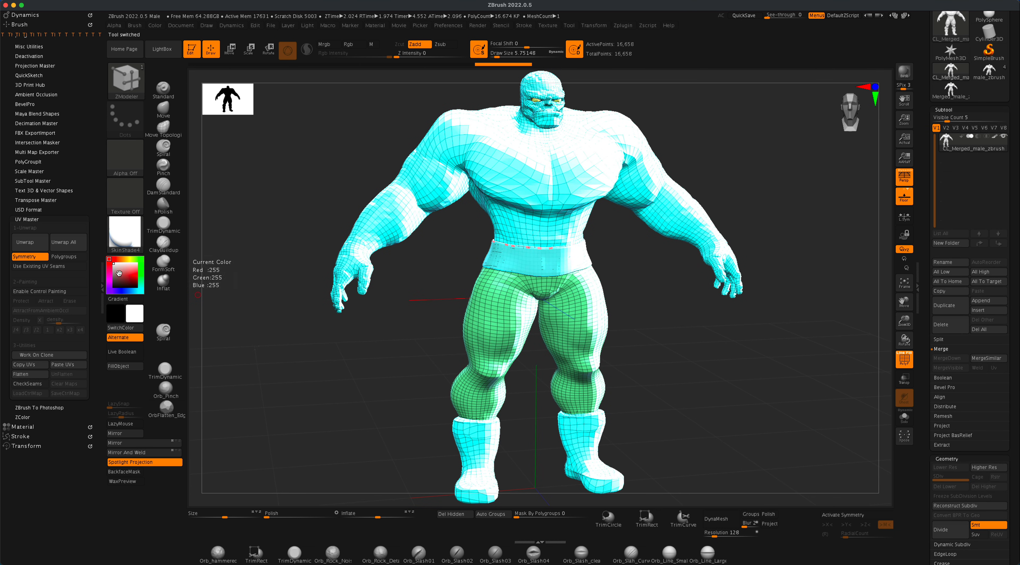
# Step: Darken the active color to grey and switch the material to BasicMaterial2
pyautogui.moveTo(117, 272); pyautogui.dragTo(108, 282)
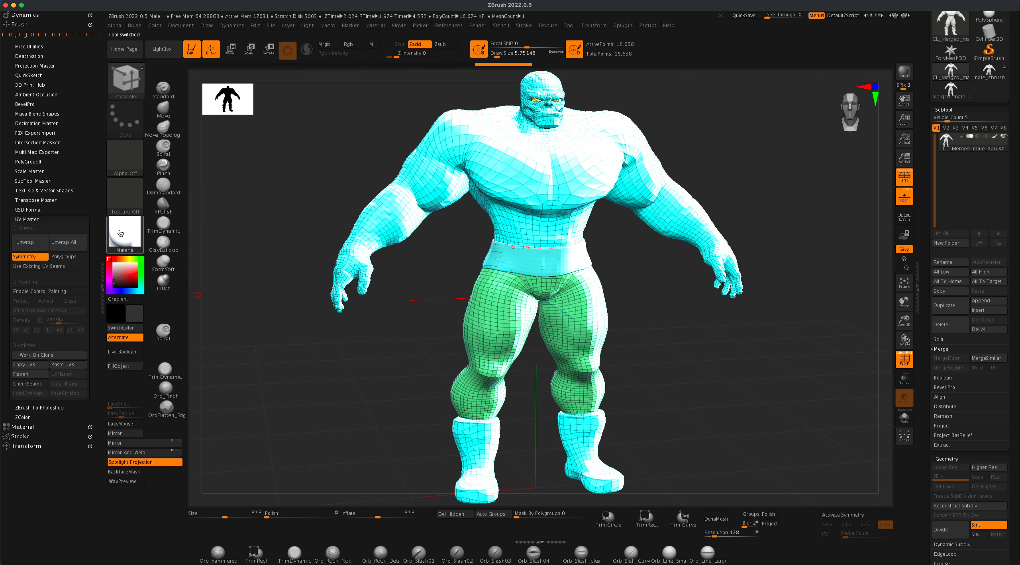
pyautogui.press('m')
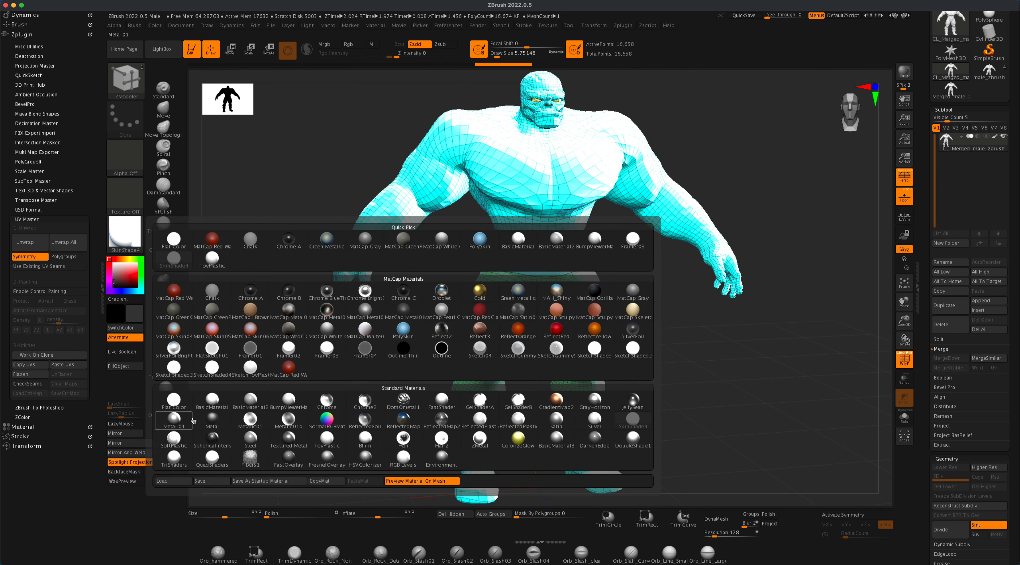
pyautogui.click(250, 400)
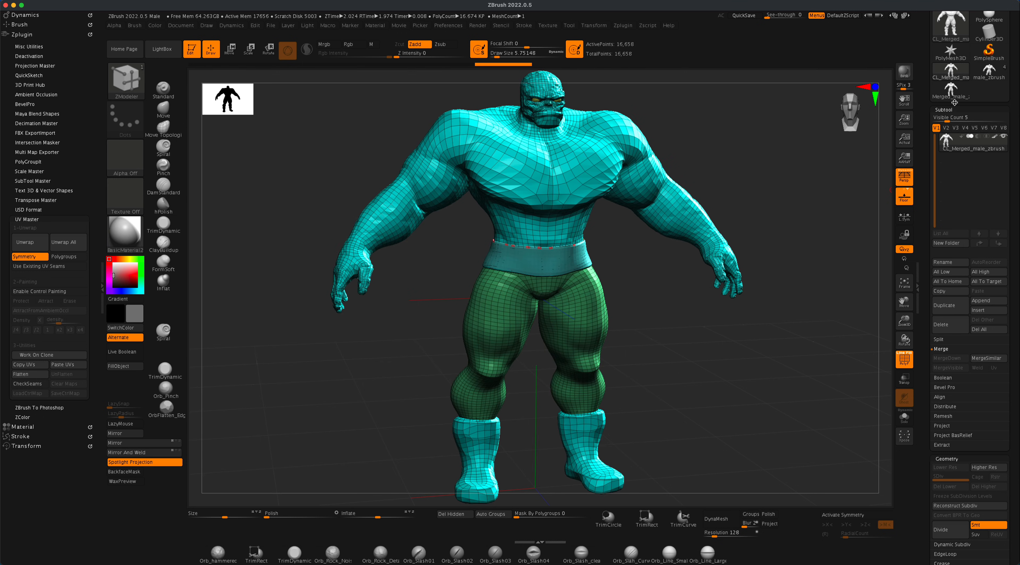
pyautogui.moveTo(938, 83)
pyautogui.scroll(5, 1014, 142)
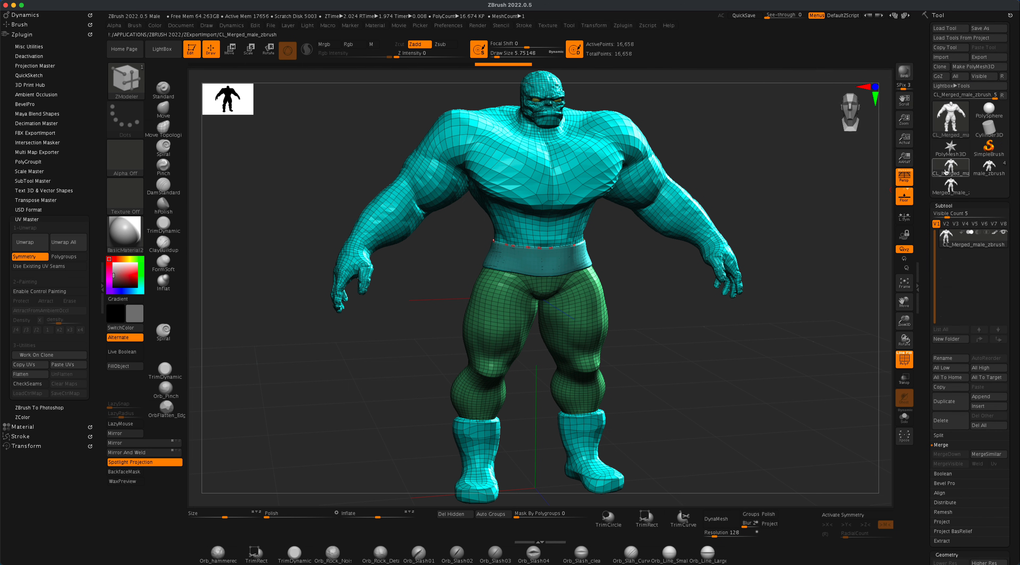
pyautogui.moveTo(947, 179)
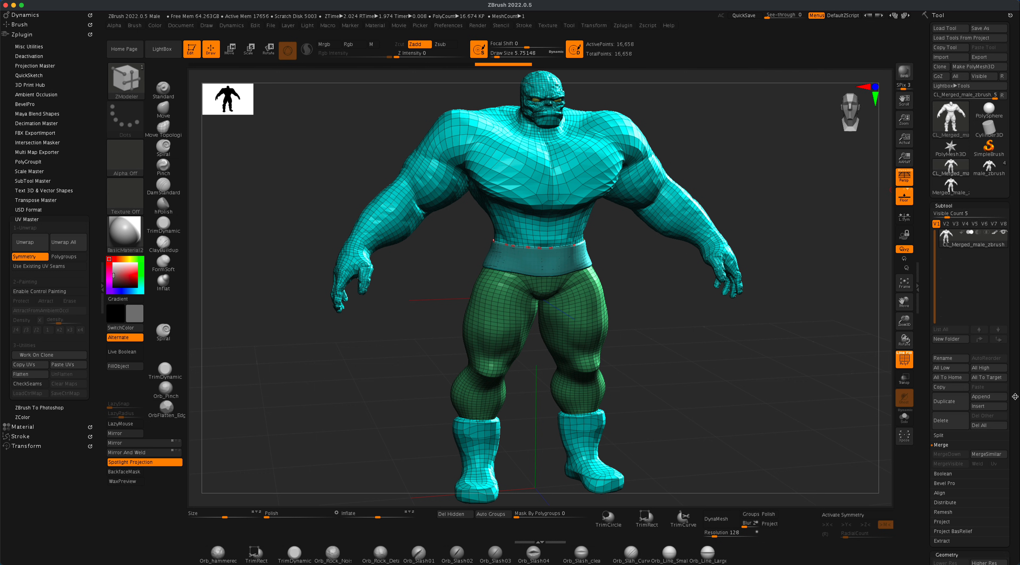
pyautogui.scroll(-5, 959, 347)
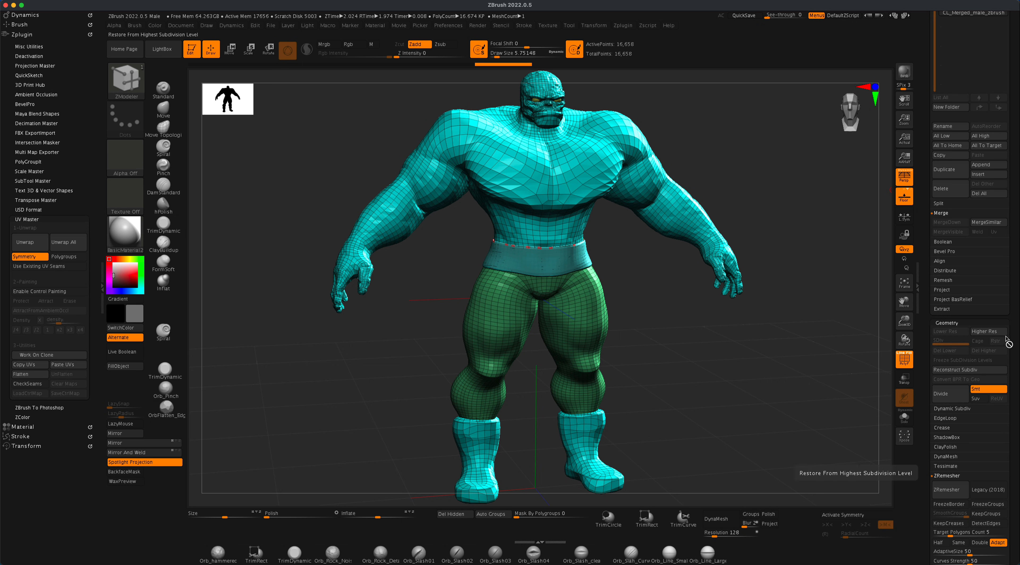
pyautogui.scroll(5, 1014, 357)
# Step: Assign a separate polygroup to each unconnected part of the work clone with Auto Groups
pyautogui.moveTo(723, 386)
pyautogui.mouseDown()
pyautogui.moveTo(707, 385)
pyautogui.moveTo(711, 376)
pyautogui.moveTo(731, 386)
pyautogui.moveTo(713, 384)
pyautogui.mouseUp()
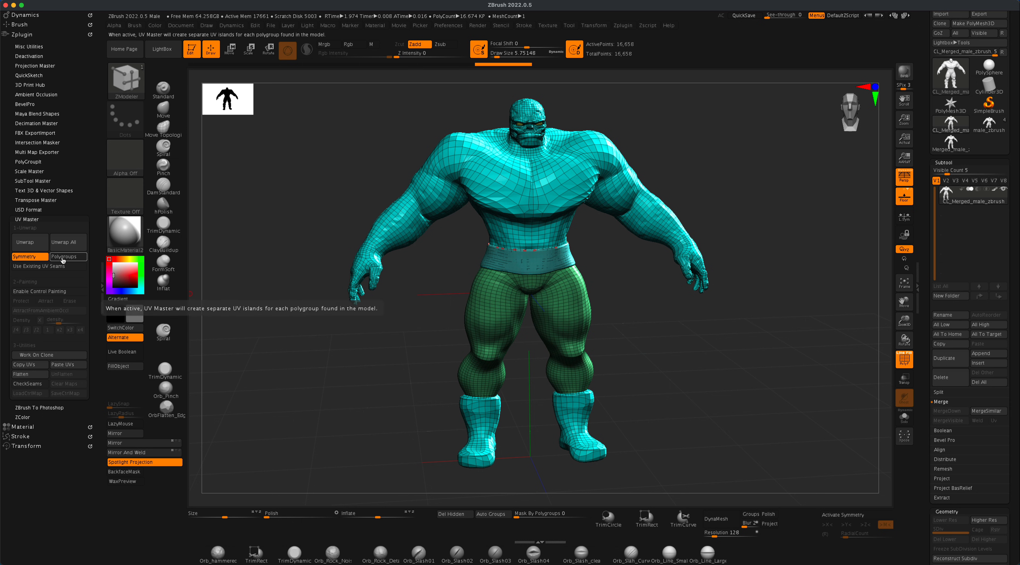
pyautogui.moveTo(349, 404); pyautogui.dragTo(357, 403)
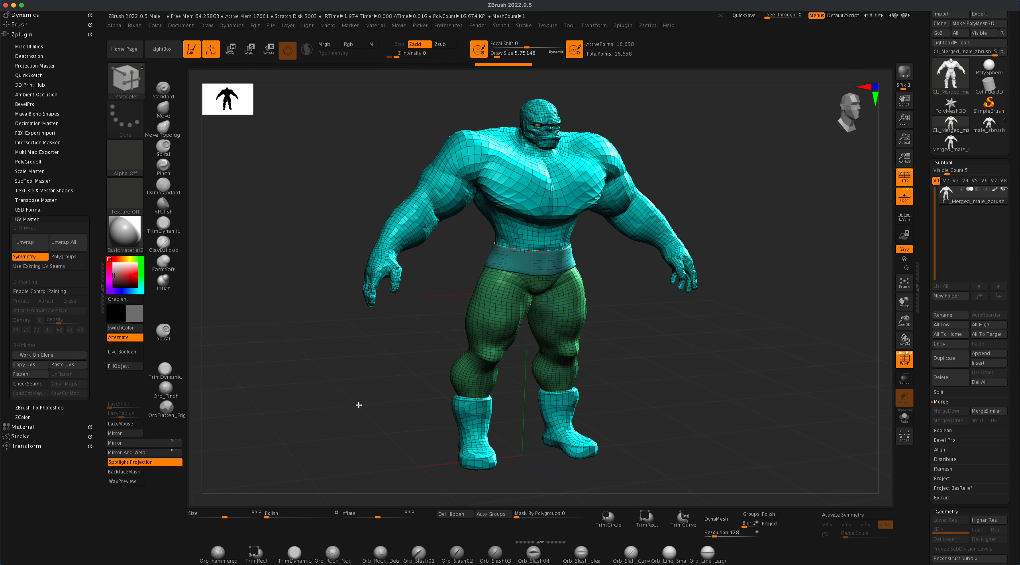
pyautogui.click(493, 516)
pyautogui.moveTo(348, 394); pyautogui.dragTo(364, 392)
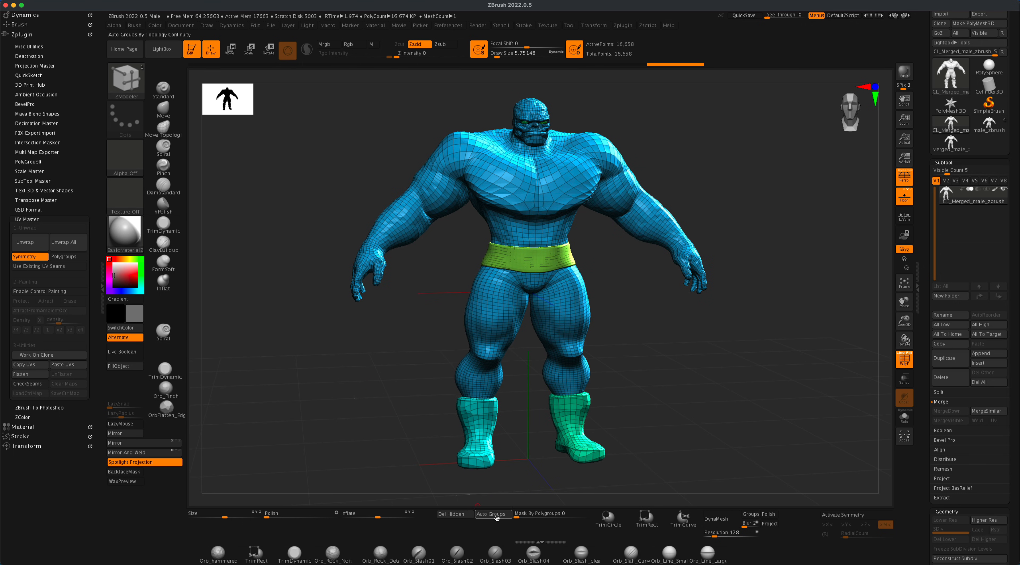
# Step: Open the Polygroups options and rerun Auto Groups on the work clone until the body, belt and boots have distinct colors
pyautogui.moveTo(1013, 492); pyautogui.dragTo(1016, 386)
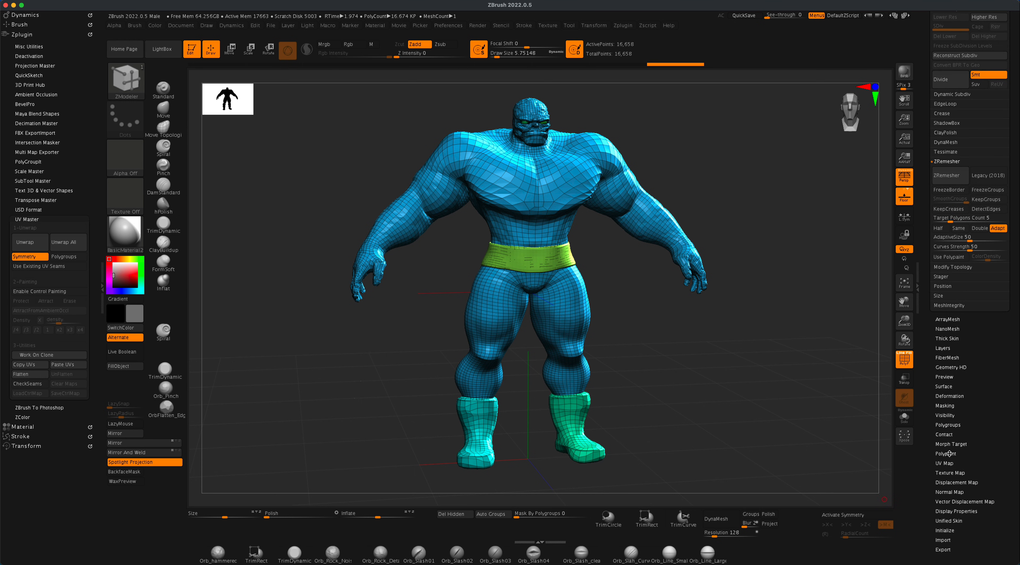
pyautogui.click(951, 425)
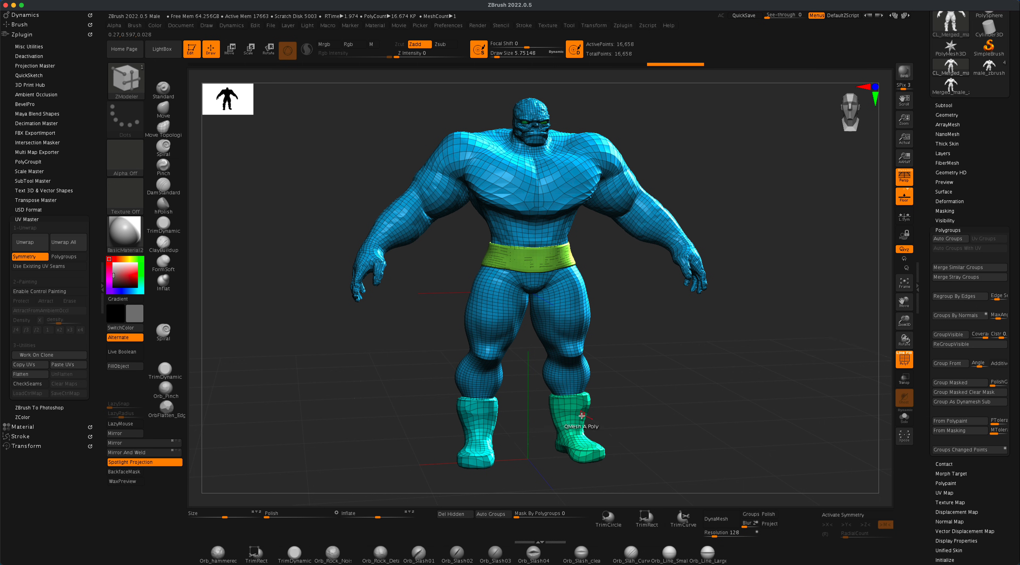
pyautogui.click(950, 239)
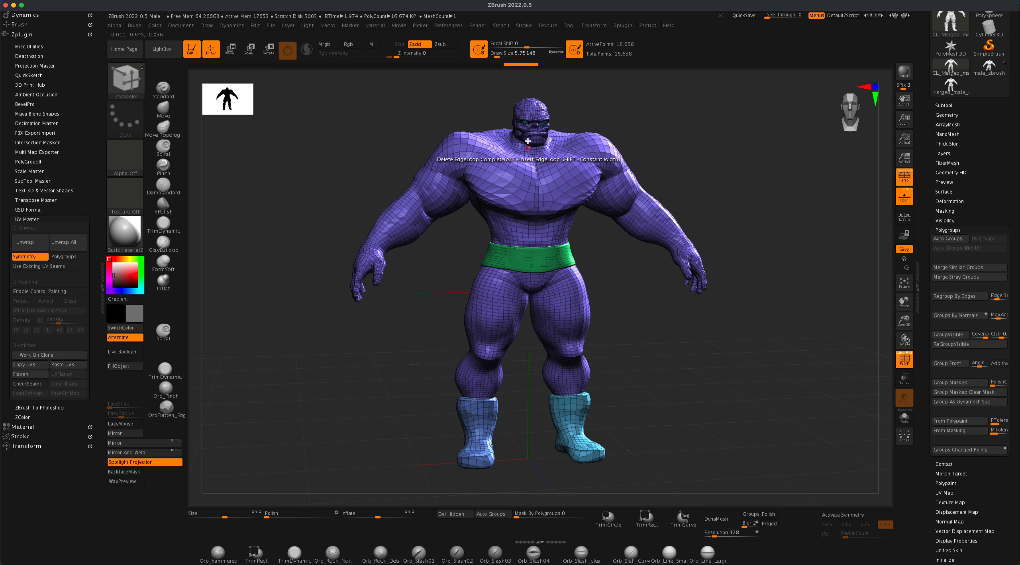
pyautogui.click(950, 240)
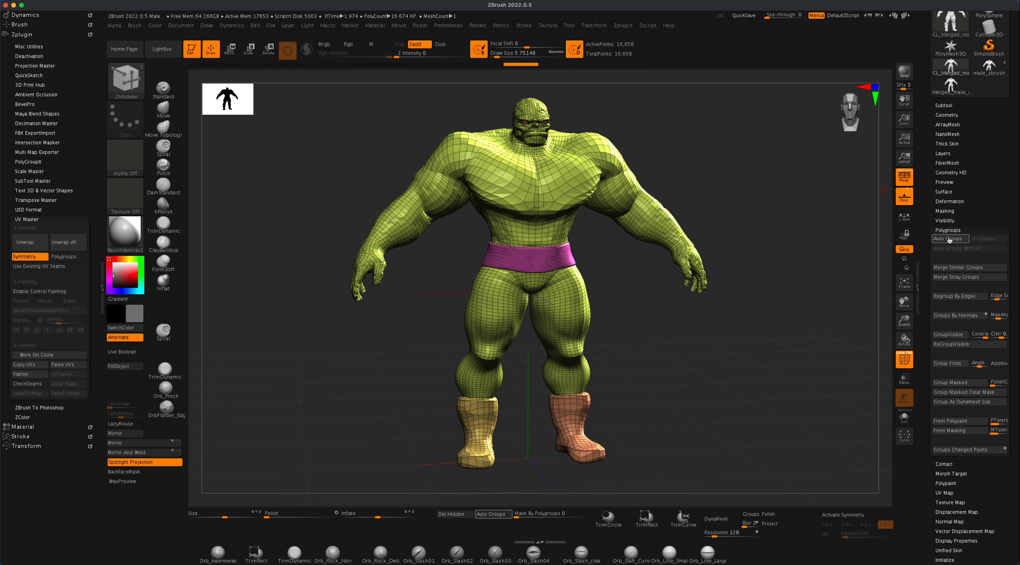
pyautogui.click(950, 239)
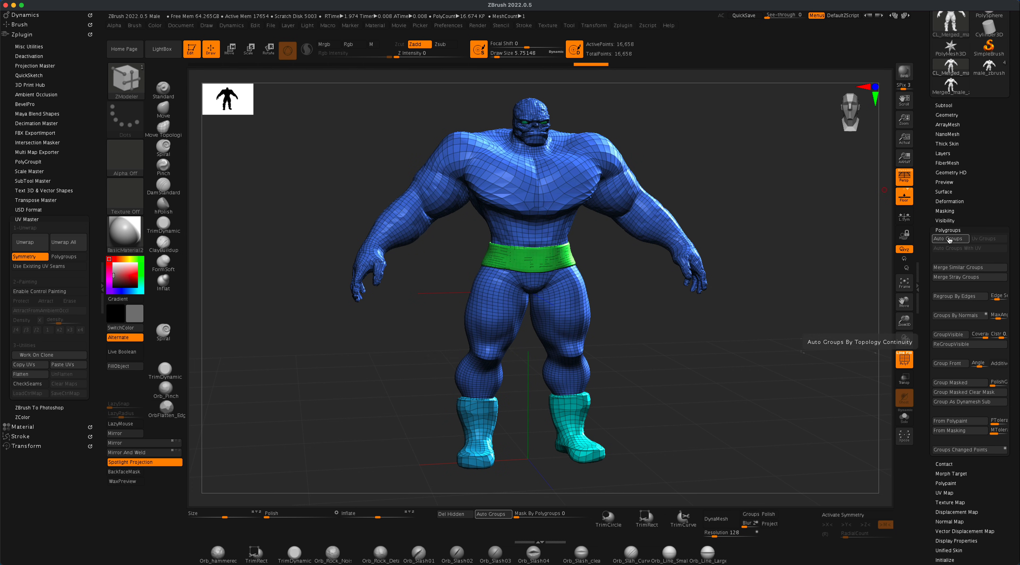
# Step: Enable Polygroups in UV Master alongside Symmetry and unwrap the work clone
pyautogui.moveTo(746, 358); pyautogui.dragTo(750, 364)
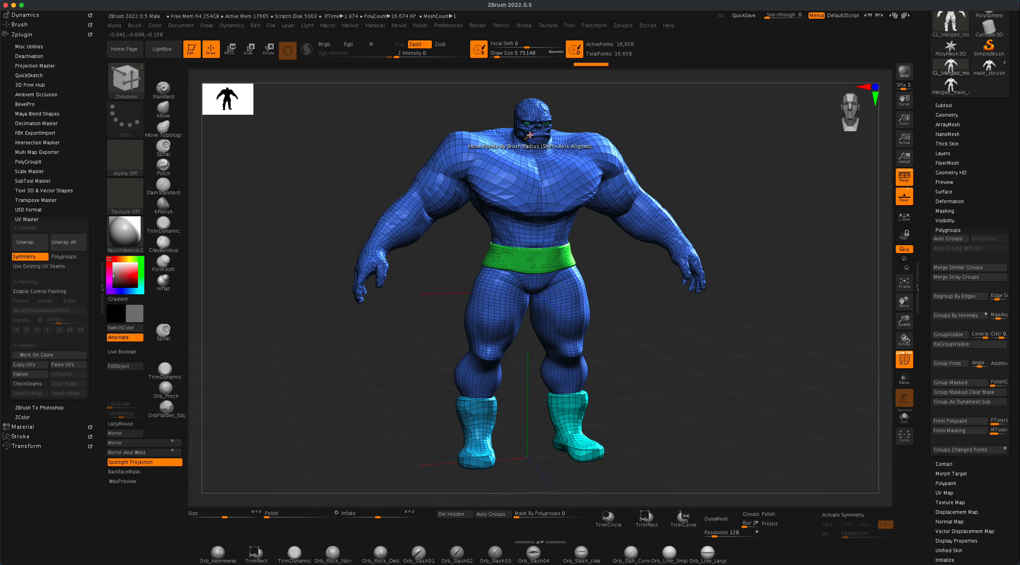
pyautogui.moveTo(609, 299); pyautogui.dragTo(617, 305)
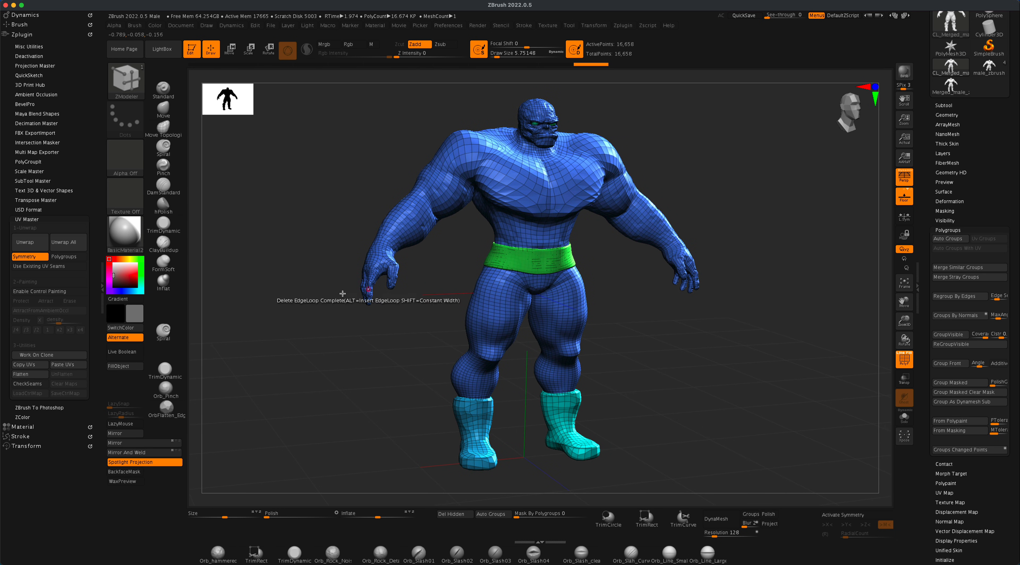
pyautogui.click(70, 257)
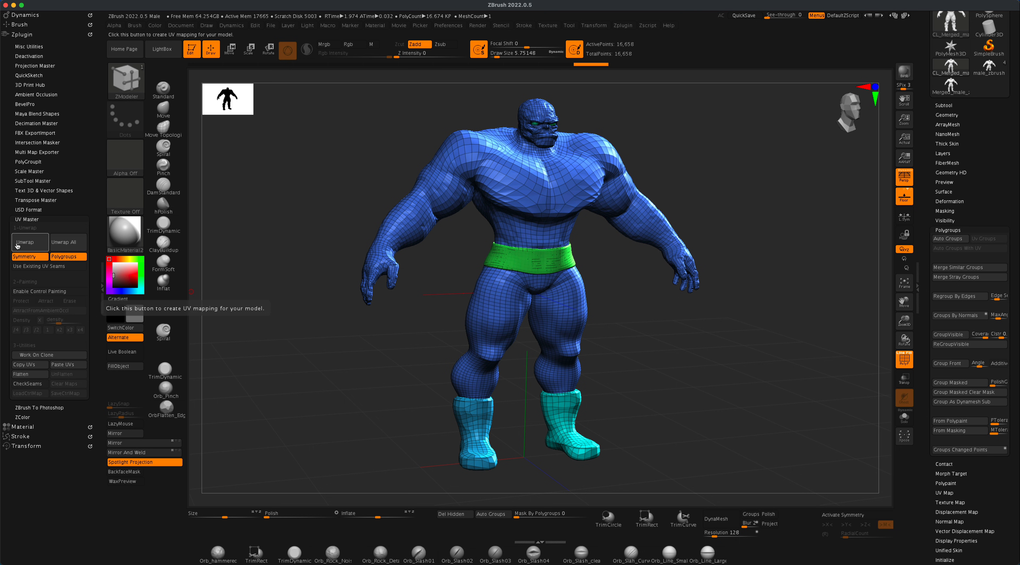
pyautogui.click(35, 243)
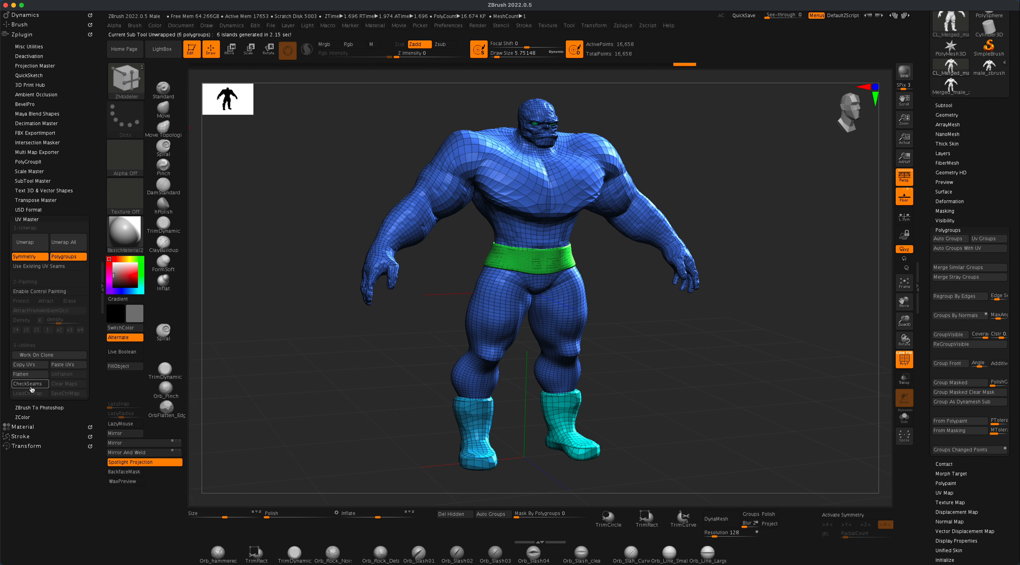
# Step: Flatten the work clone to inspect its UV islands, and unflatten it back to the 3D character
pyautogui.click(30, 375)
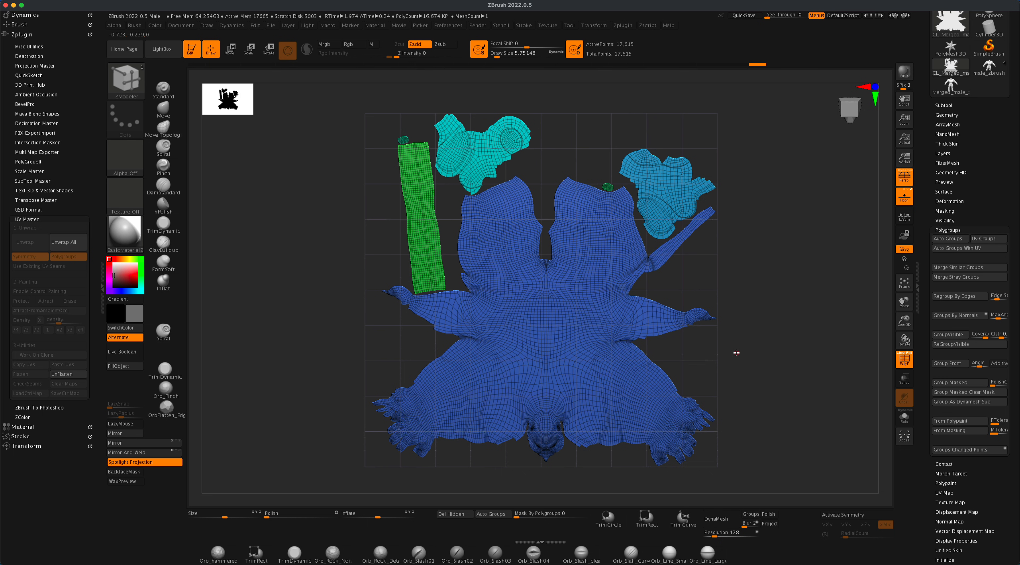
pyautogui.moveTo(746, 355); pyautogui.dragTo(748, 367)
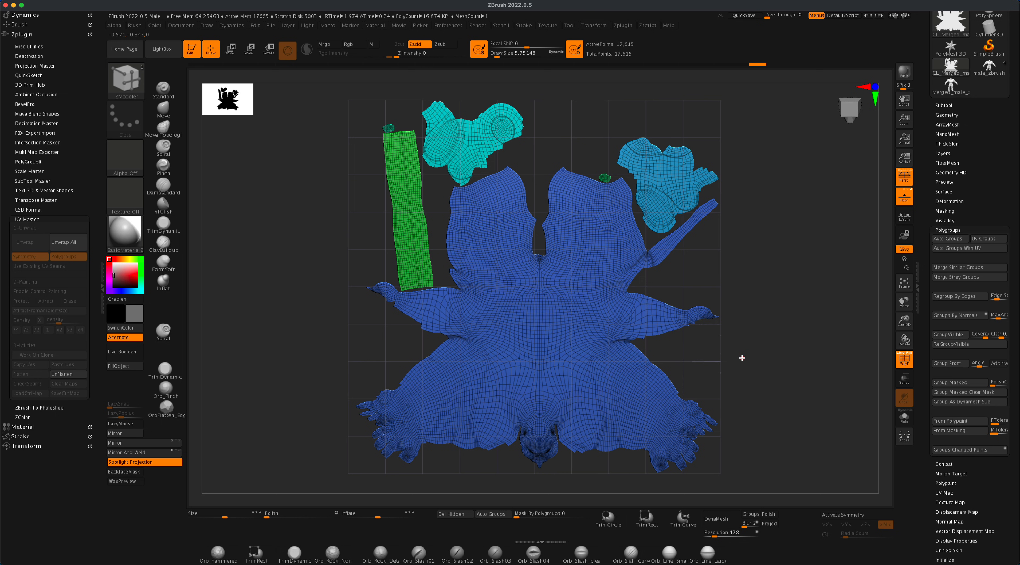
pyautogui.moveTo(742, 357); pyautogui.dragTo(654, 352)
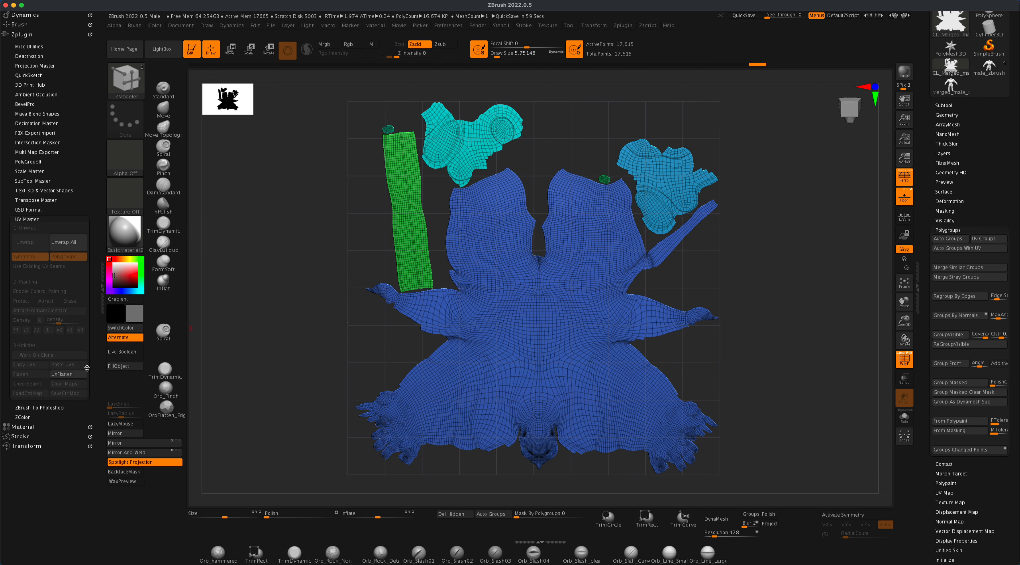
pyautogui.click(69, 374)
pyautogui.moveTo(674, 387)
pyautogui.mouseDown()
pyautogui.moveTo(662, 387)
pyautogui.moveTo(716, 387)
pyautogui.moveTo(690, 357)
pyautogui.moveTo(662, 393)
pyautogui.moveTo(697, 399)
pyautogui.moveTo(708, 373)
pyautogui.moveTo(696, 354)
pyautogui.moveTo(691, 382)
pyautogui.moveTo(765, 353)
pyautogui.moveTo(727, 397)
pyautogui.moveTo(725, 383)
pyautogui.mouseUp()
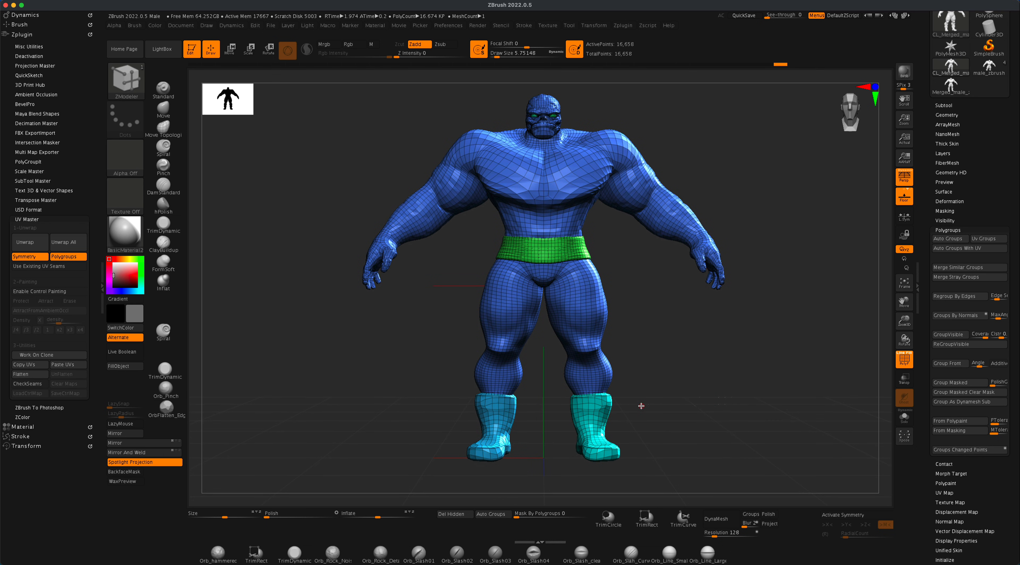
# Step: Hide both boots and the belt so that only the body polygroup stays visible
pyautogui.hotkey('ctrl', 'shift')
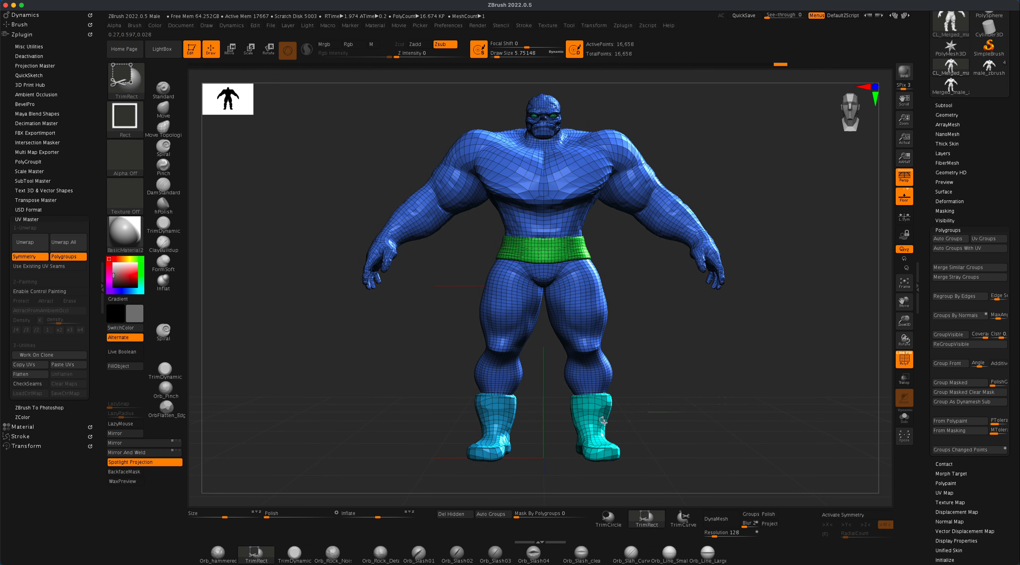
pyautogui.keyDown('ctrl'); pyautogui.keyDown('shift'); pyautogui.click(592, 416); pyautogui.keyUp('shift'); pyautogui.keyUp('ctrl')
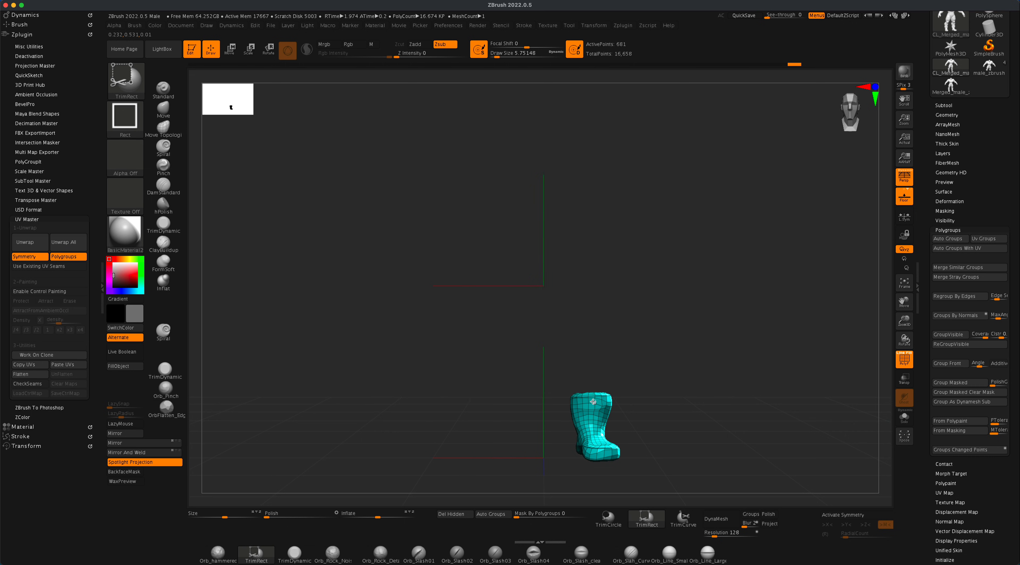
pyautogui.moveTo(616, 401)
pyautogui.mouseDown()
pyautogui.moveTo(674, 387)
pyautogui.moveTo(632, 402)
pyautogui.mouseUp()
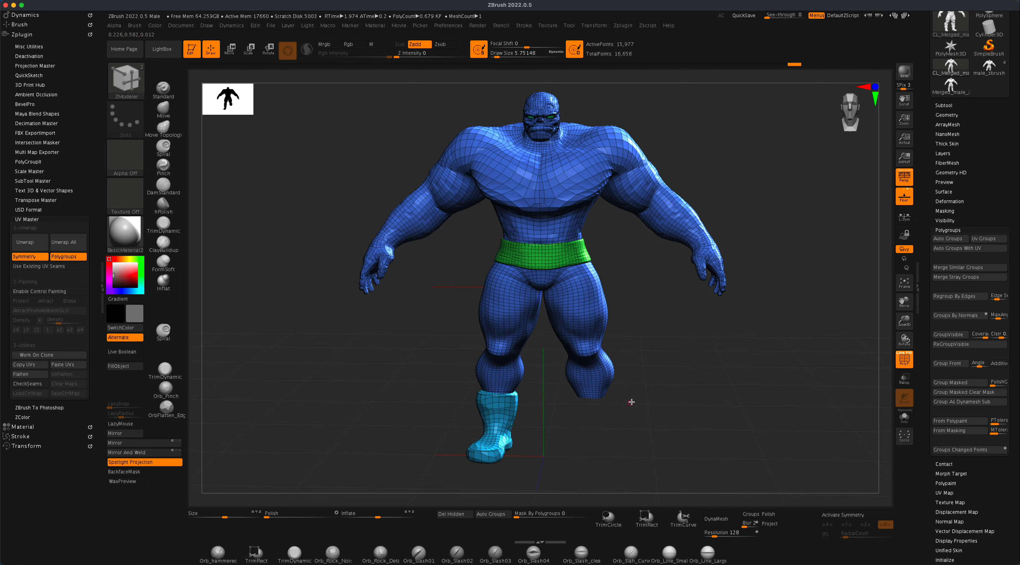
pyautogui.keyDown('ctrl'); pyautogui.keyDown('alt'); pyautogui.keyDown('shift'); pyautogui.click(498, 409); pyautogui.keyUp('shift'); pyautogui.keyUp('alt'); pyautogui.keyUp('ctrl')
pyautogui.keyDown('ctrl'); pyautogui.keyDown('alt'); pyautogui.keyDown('shift'); pyautogui.click(535, 259); pyautogui.keyUp('shift'); pyautogui.keyUp('alt'); pyautogui.keyUp('ctrl')
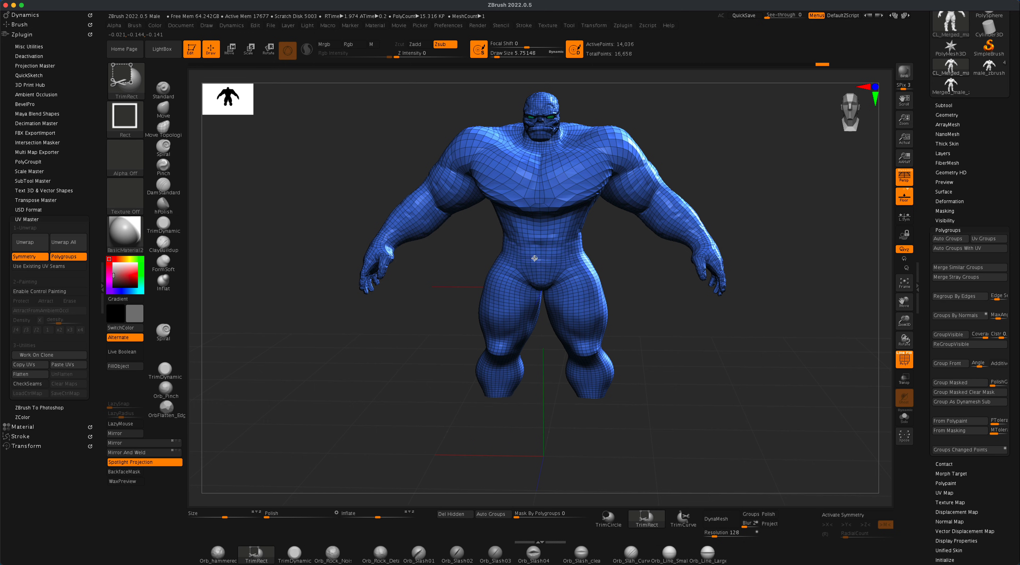
pyautogui.moveTo(670, 353)
pyautogui.mouseDown()
pyautogui.moveTo(720, 352)
pyautogui.moveTo(665, 351)
pyautogui.mouseUp()
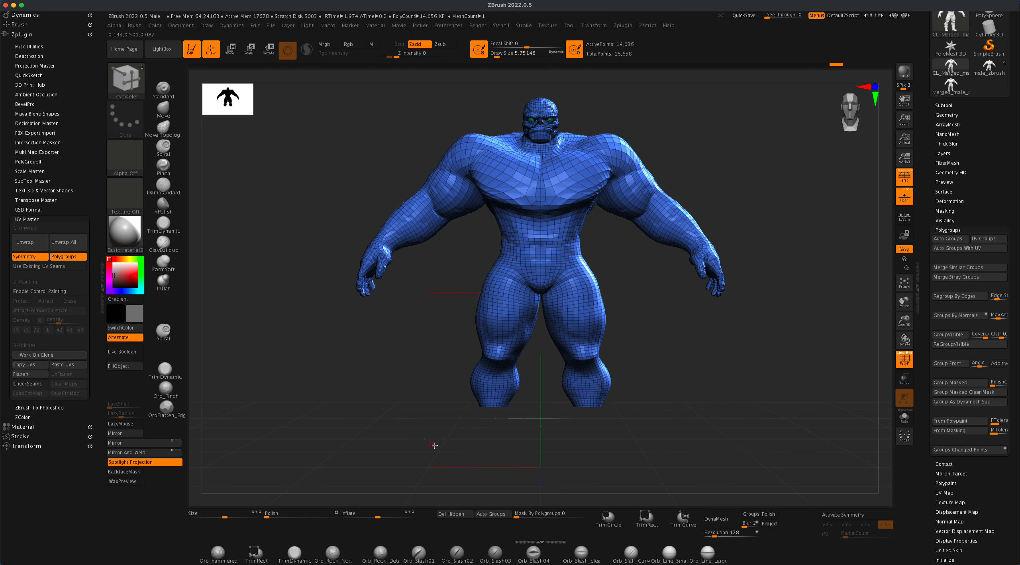
# Step: Turn off perspective, mask the legs from the waist down and convert the masked area into its own polygroup
pyautogui.click(904, 177)
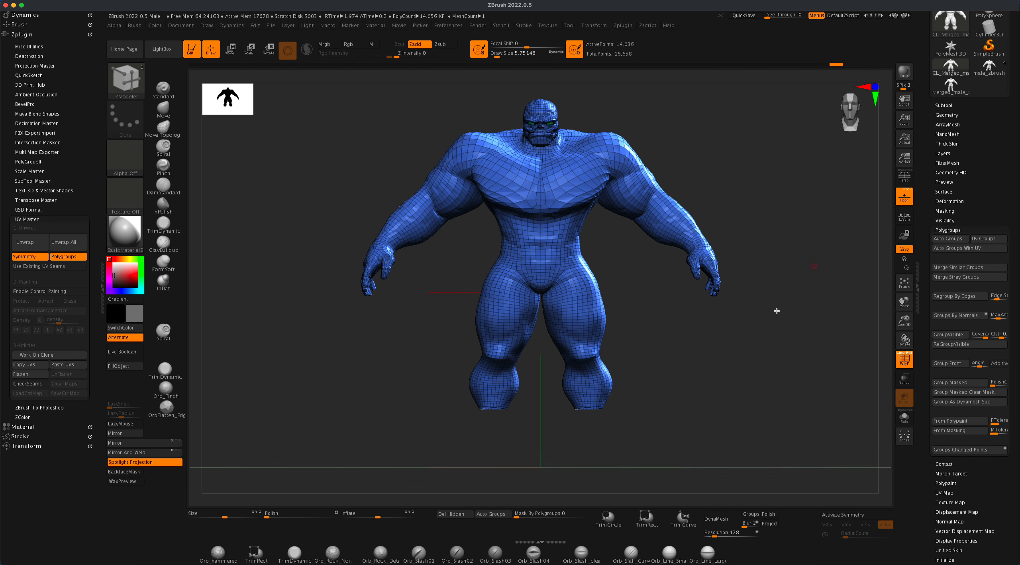
pyautogui.moveTo(706, 358); pyautogui.dragTo(685, 357)
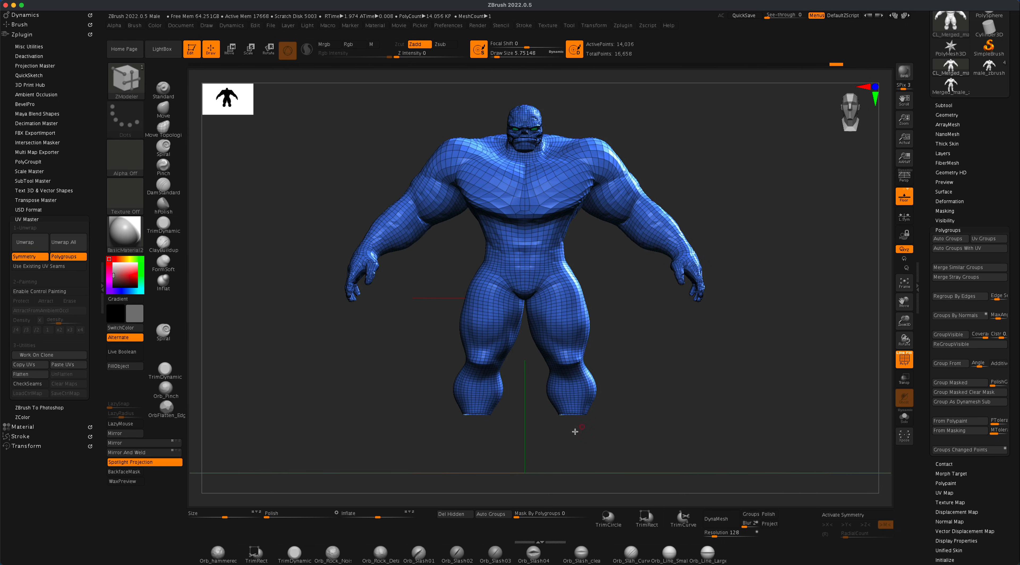
pyautogui.press('ctrl')
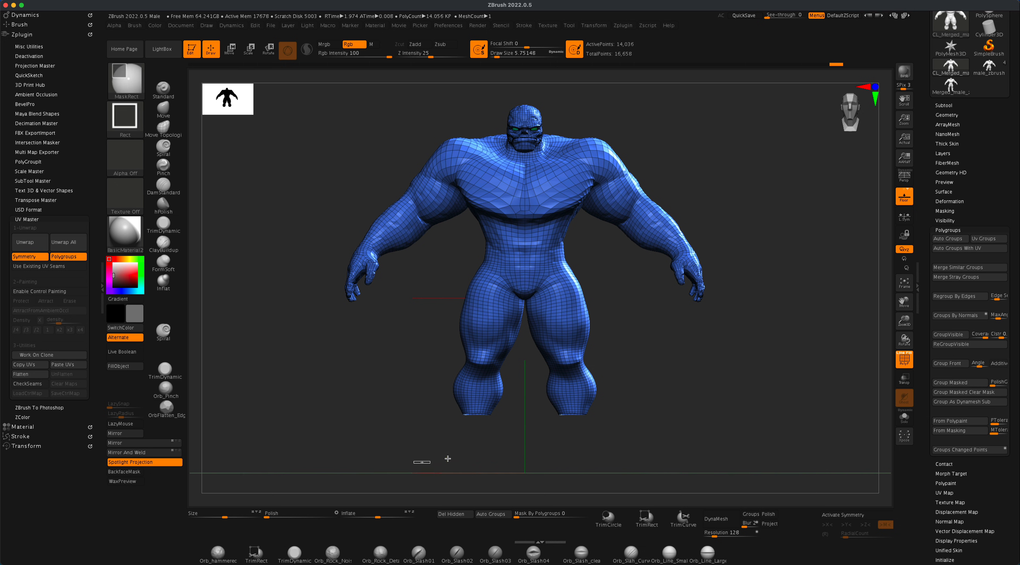
pyautogui.moveTo(448, 459)
pyautogui.keyDown('ctrl'); pyautogui.mouseDown()
pyautogui.moveTo(634, 355)
pyautogui.moveTo(638, 263)
pyautogui.mouseUp(); pyautogui.keyUp('ctrl')
pyautogui.moveTo(418, 367)
pyautogui.mouseDown()
pyautogui.moveTo(583, 371)
pyautogui.moveTo(574, 371)
pyautogui.mouseUp()
pyautogui.press('ctrl')
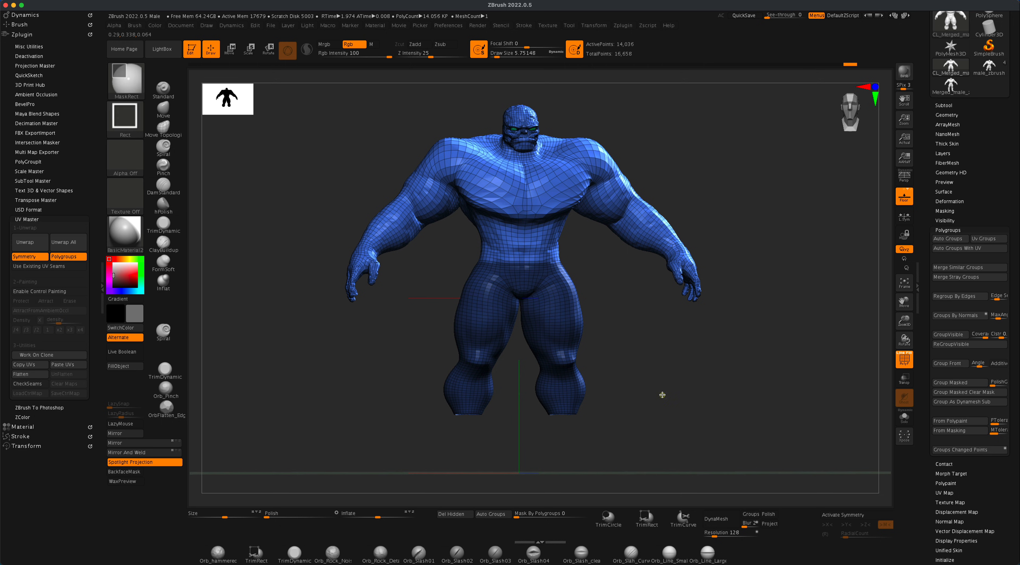
pyautogui.hotkey('ctrl', 'w')
pyautogui.moveTo(654, 399)
pyautogui.mouseDown()
pyautogui.moveTo(679, 407)
pyautogui.moveTo(644, 400)
pyautogui.moveTo(659, 401)
pyautogui.mouseUp()
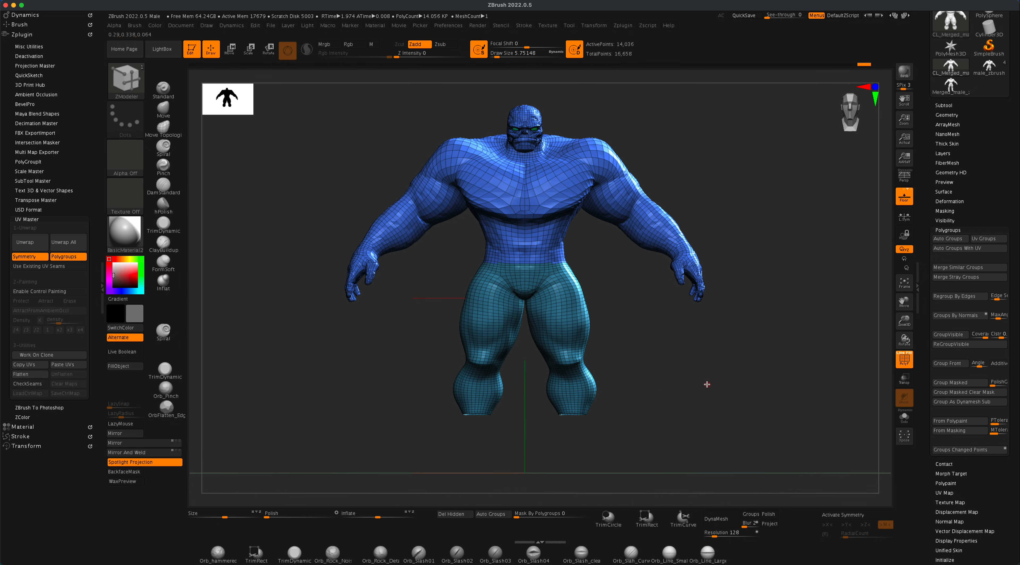
# Step: Activate symmetry across the X axis and try masking the hands and forearms, clearing the mask again
pyautogui.click(843, 515)
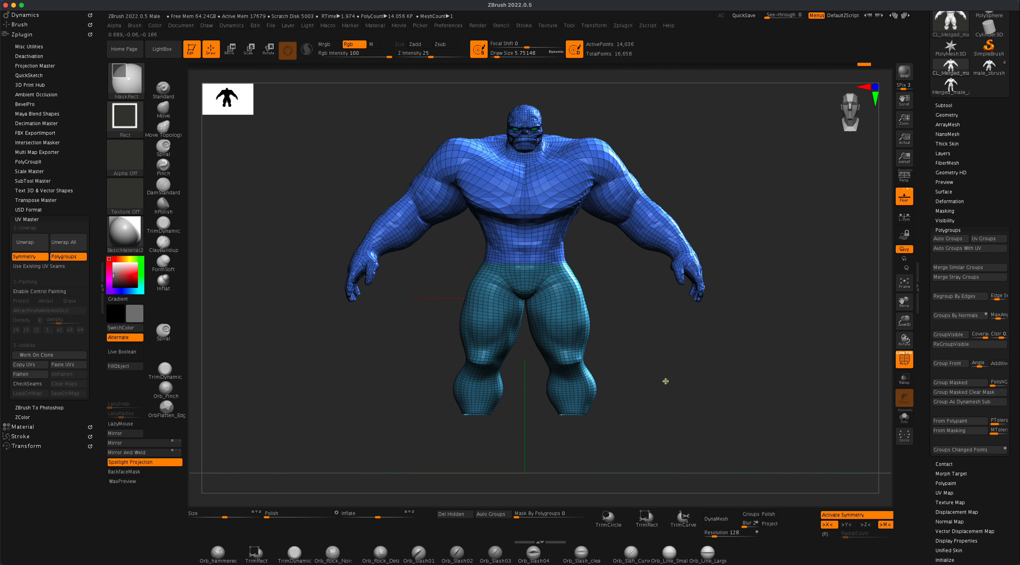
pyautogui.moveTo(679, 379)
pyautogui.keyDown('ctrl'); pyautogui.mouseDown()
pyautogui.moveTo(752, 269)
pyautogui.moveTo(754, 247)
pyautogui.mouseUp(); pyautogui.keyUp('ctrl')
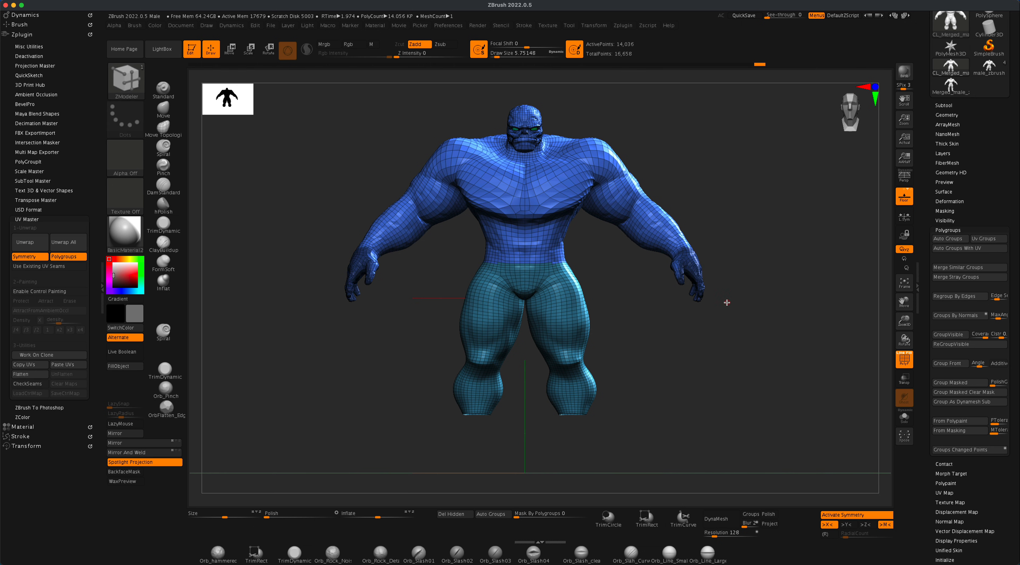
pyautogui.moveTo(656, 367)
pyautogui.keyDown('ctrl'); pyautogui.mouseDown()
pyautogui.moveTo(739, 248)
pyautogui.moveTo(775, 243)
pyautogui.moveTo(788, 192)
pyautogui.moveTo(781, 288)
pyautogui.moveTo(809, 169)
pyautogui.moveTo(736, 170)
pyautogui.moveTo(793, 204)
pyautogui.moveTo(767, 191)
pyautogui.mouseUp(); pyautogui.keyUp('ctrl')
pyautogui.keyDown('ctrl'); pyautogui.click(765, 286); pyautogui.keyUp('ctrl')
pyautogui.keyDown('alt'); pyautogui.moveTo(760, 316); pyautogui.dragTo(769, 348); pyautogui.keyUp('alt')
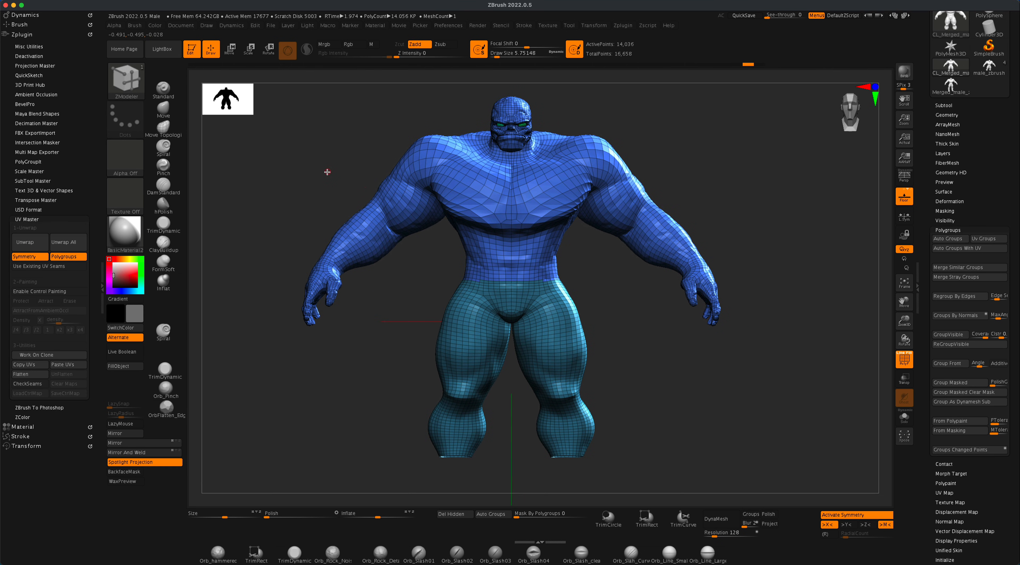
# Step: Switch the masking brush to MaskLasso, mask both hands up to the wrists and convert the masked area into its own polygroup
pyautogui.press('ctrl')
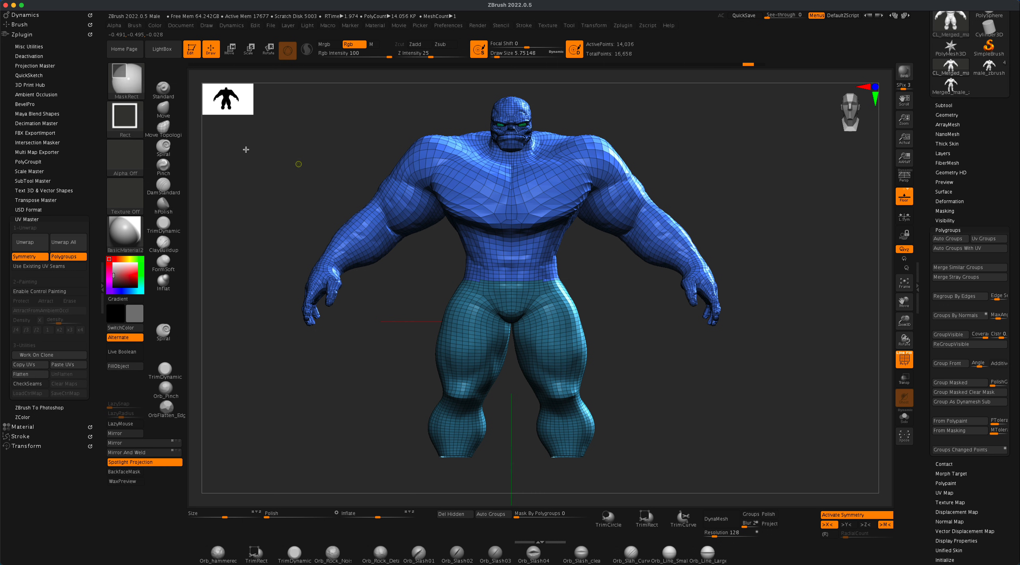
pyautogui.click(132, 75)
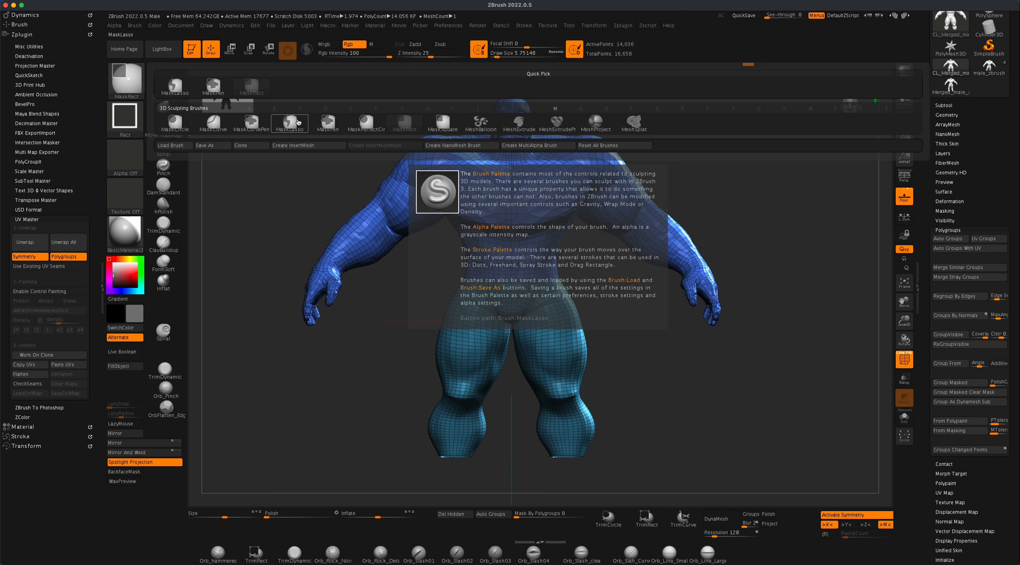
pyautogui.click(290, 122)
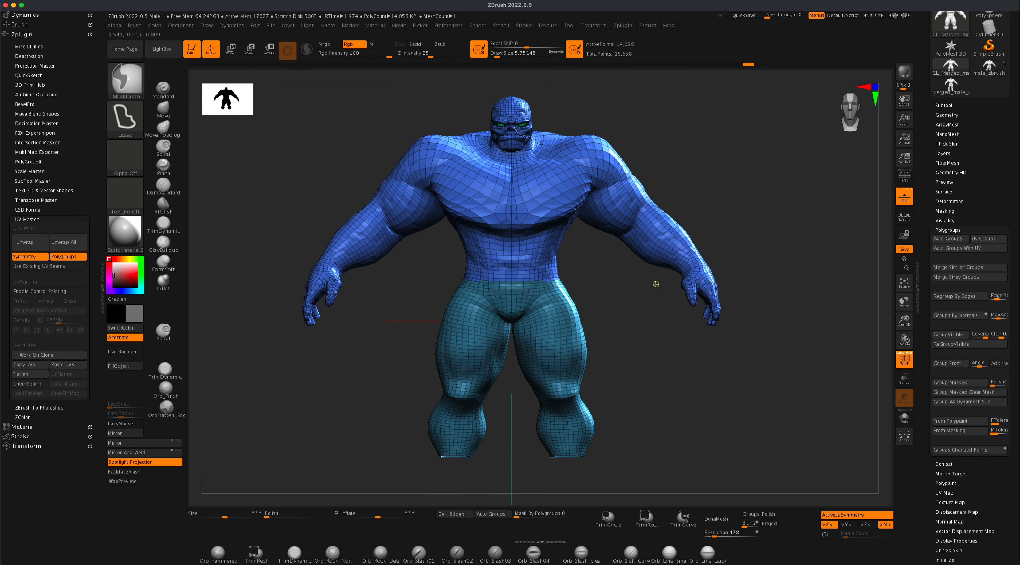
pyautogui.moveTo(660, 318)
pyautogui.mouseDown()
pyautogui.moveTo(790, 271)
pyautogui.moveTo(727, 227)
pyautogui.mouseUp()
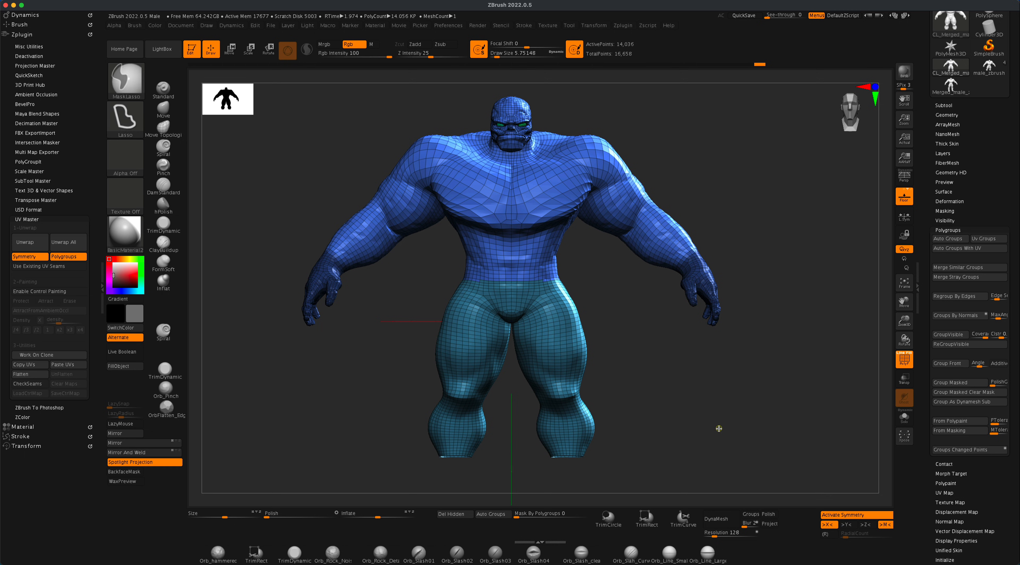
pyautogui.hotkey('ctrl', 'w')
pyautogui.moveTo(719, 405)
pyautogui.mouseDown()
pyautogui.moveTo(738, 410)
pyautogui.moveTo(717, 406)
pyautogui.moveTo(732, 394)
pyautogui.moveTo(721, 396)
pyautogui.mouseUp()
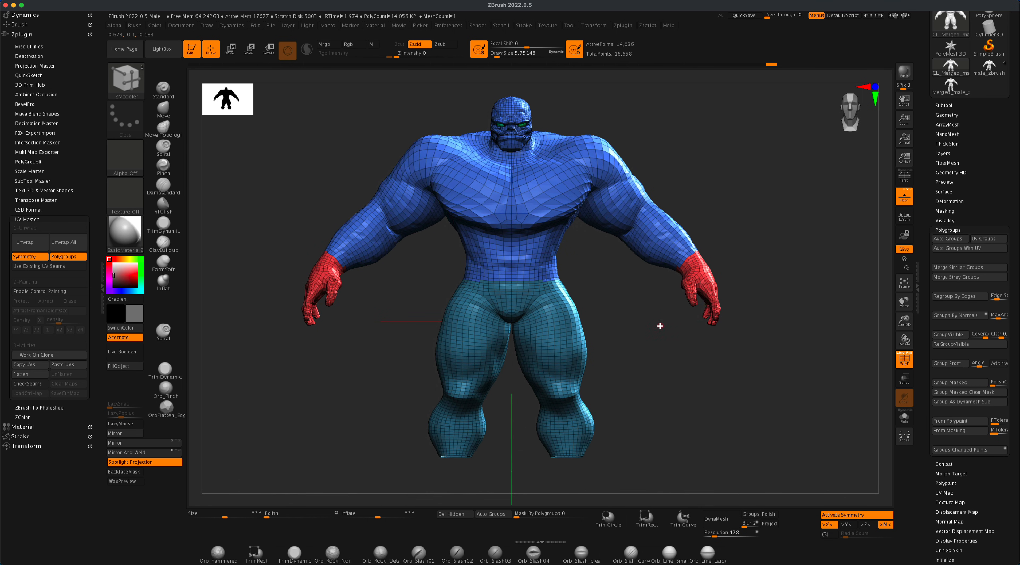
# Step: Mask the head down to the neck with the lasso, viewed from below, and turn it into its own polygroup
pyautogui.moveTo(660, 326)
pyautogui.mouseDown()
pyautogui.moveTo(678, 348)
pyautogui.moveTo(660, 322)
pyautogui.moveTo(653, 346)
pyautogui.moveTo(674, 349)
pyautogui.moveTo(654, 347)
pyautogui.moveTo(652, 374)
pyautogui.moveTo(654, 335)
pyautogui.moveTo(732, 300)
pyautogui.moveTo(743, 368)
pyautogui.mouseUp()
pyautogui.keyDown('alt'); pyautogui.moveTo(757, 266); pyautogui.dragTo(761, 312); pyautogui.keyUp('alt')
pyautogui.keyDown('ctrl'); pyautogui.moveTo(443, 116); pyautogui.dragTo(435, 160); pyautogui.keyUp('ctrl')
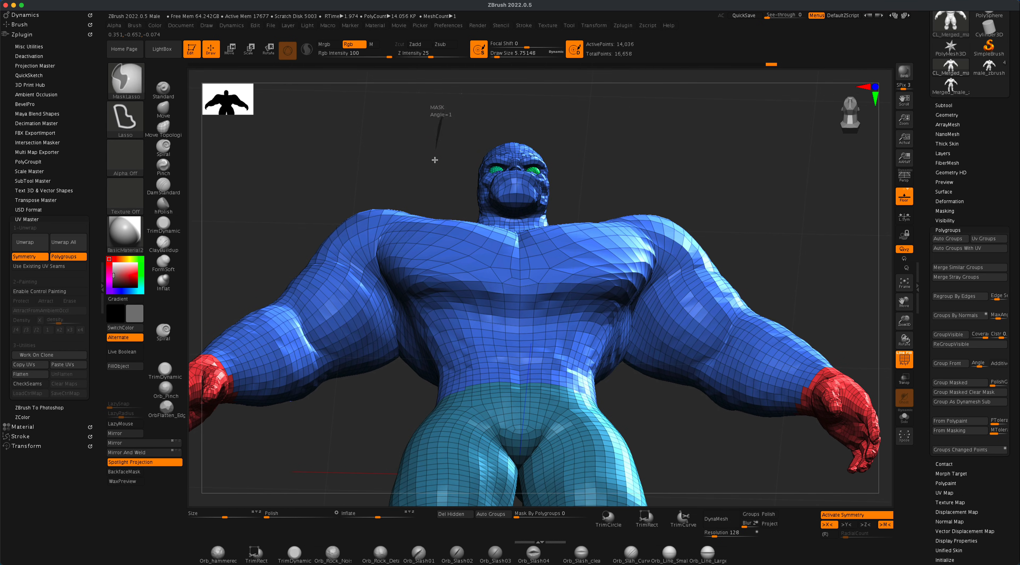
pyautogui.moveTo(457, 206)
pyautogui.keyDown('ctrl'); pyautogui.mouseDown()
pyautogui.moveTo(515, 224)
pyautogui.moveTo(561, 166)
pyautogui.moveTo(445, 116)
pyautogui.mouseUp(); pyautogui.keyUp('ctrl')
pyautogui.moveTo(669, 160); pyautogui.dragTo(699, 178)
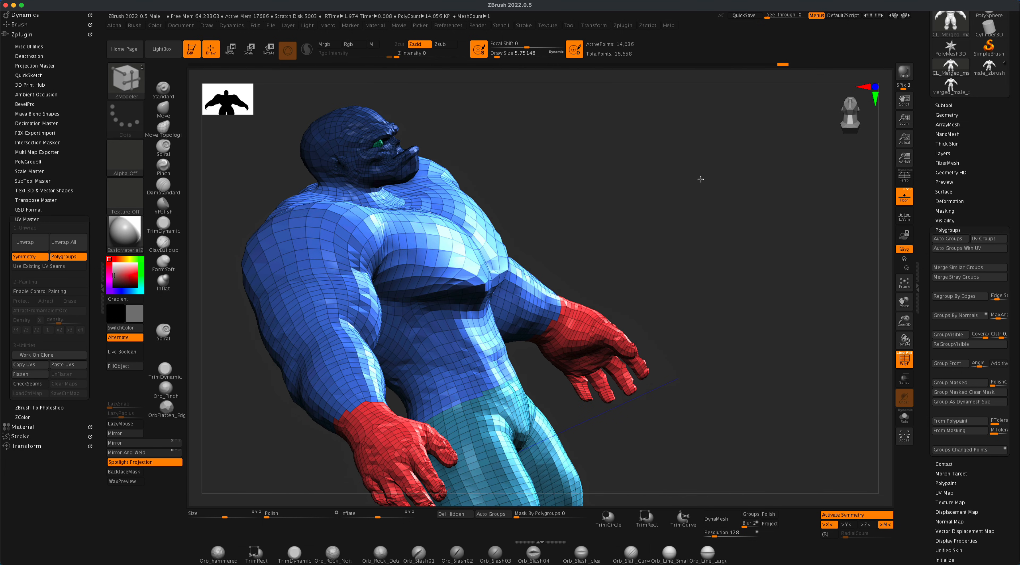
pyautogui.hotkey('ctrl', 'w')
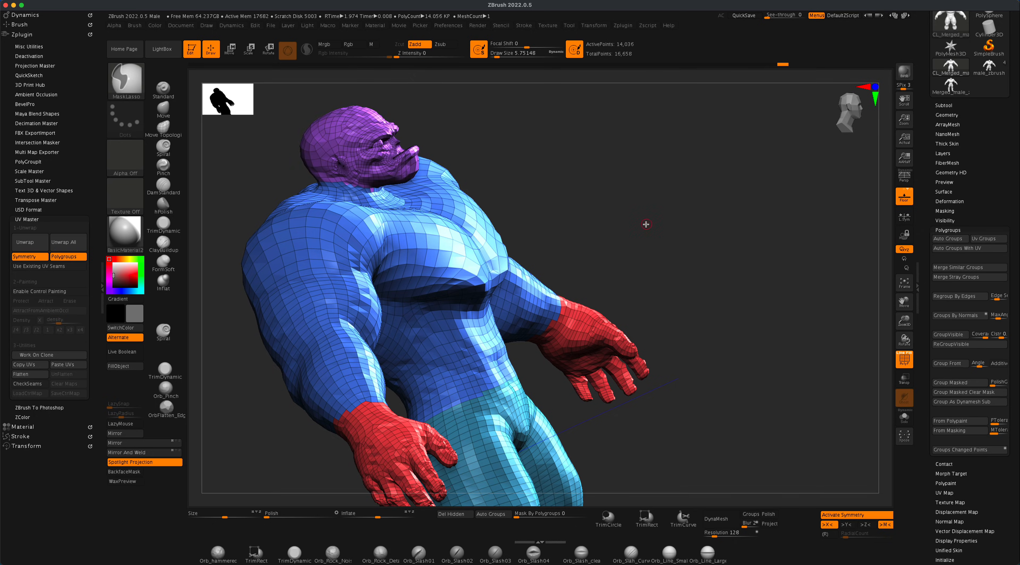
# Step: Unhide the belt and boots so that the whole character is shown
pyautogui.moveTo(644, 221)
pyautogui.mouseDown()
pyautogui.moveTo(575, 237)
pyautogui.moveTo(546, 288)
pyautogui.mouseUp()
pyautogui.keyDown('alt'); pyautogui.moveTo(672, 353); pyautogui.dragTo(660, 276); pyautogui.keyUp('alt')
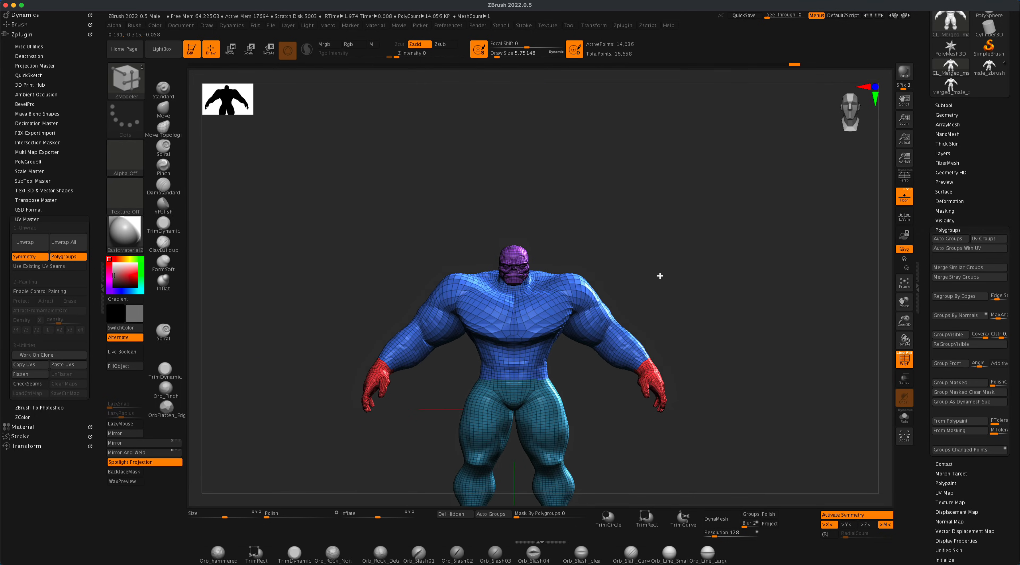
pyautogui.keyDown('alt'); pyautogui.moveTo(702, 305); pyautogui.dragTo(702, 195); pyautogui.keyUp('alt')
pyautogui.hotkey('ctrl', 'shift')
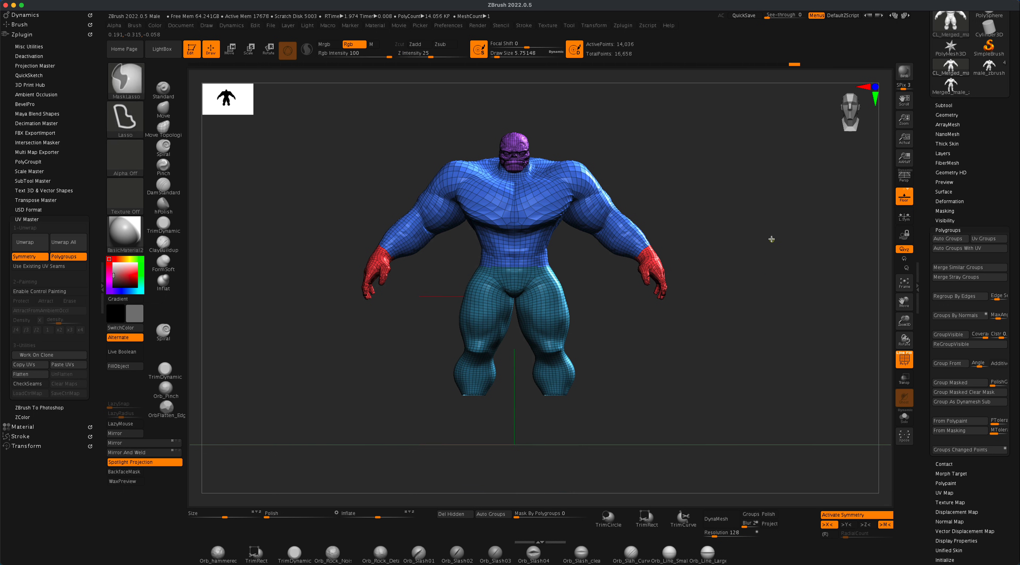
pyautogui.keyDown('ctrl'); pyautogui.keyDown('shift'); pyautogui.click(750, 216); pyautogui.keyUp('shift'); pyautogui.keyUp('ctrl')
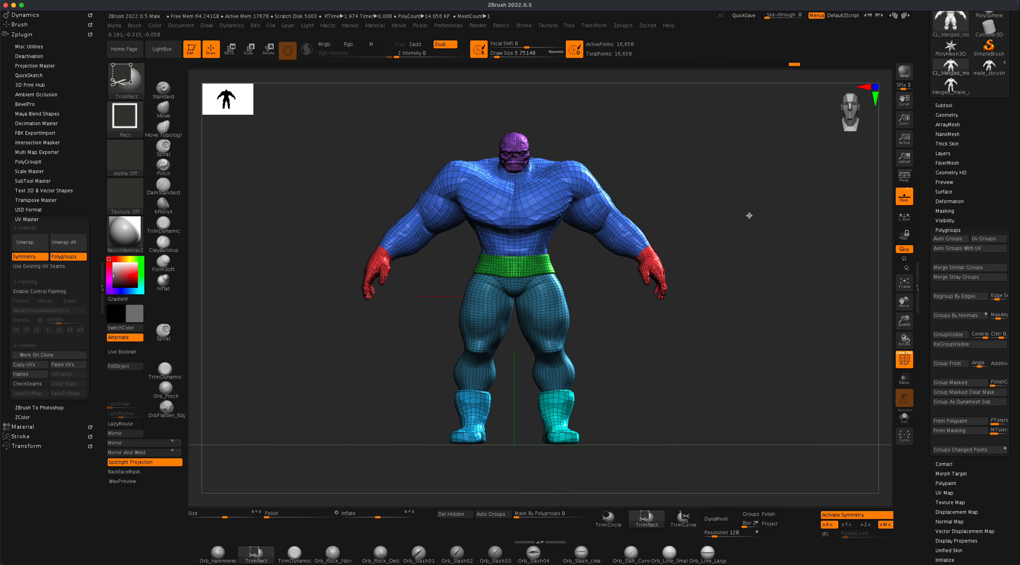
# Step: Unwrap the full work clone in UV Master with Symmetry and Polygroups enabled
pyautogui.moveTo(706, 326)
pyautogui.mouseDown()
pyautogui.moveTo(705, 349)
pyautogui.moveTo(730, 358)
pyautogui.moveTo(722, 351)
pyautogui.moveTo(719, 361)
pyautogui.mouseUp()
pyautogui.moveTo(379, 295); pyautogui.dragTo(371, 355)
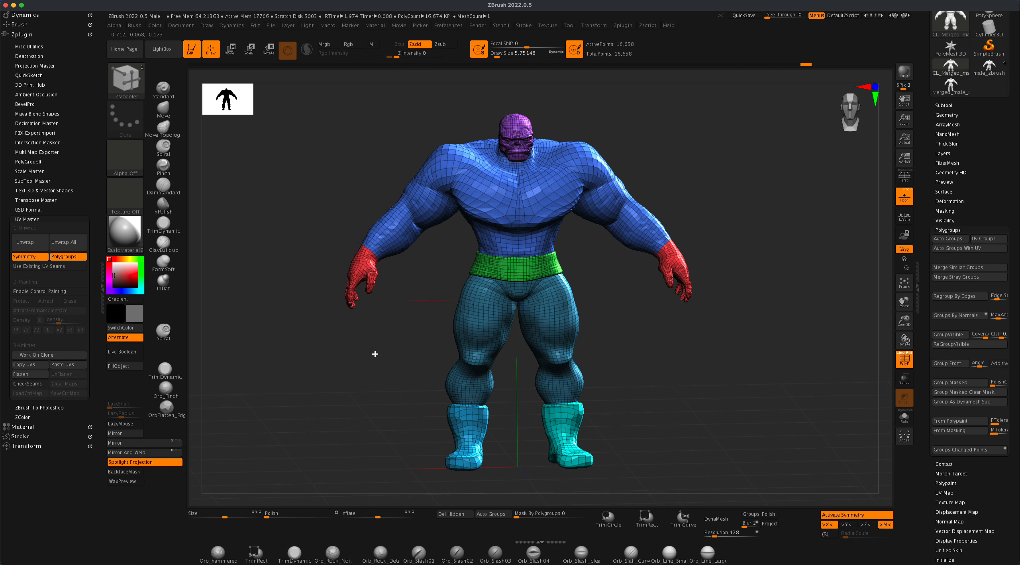
pyautogui.moveTo(375, 354); pyautogui.dragTo(359, 354)
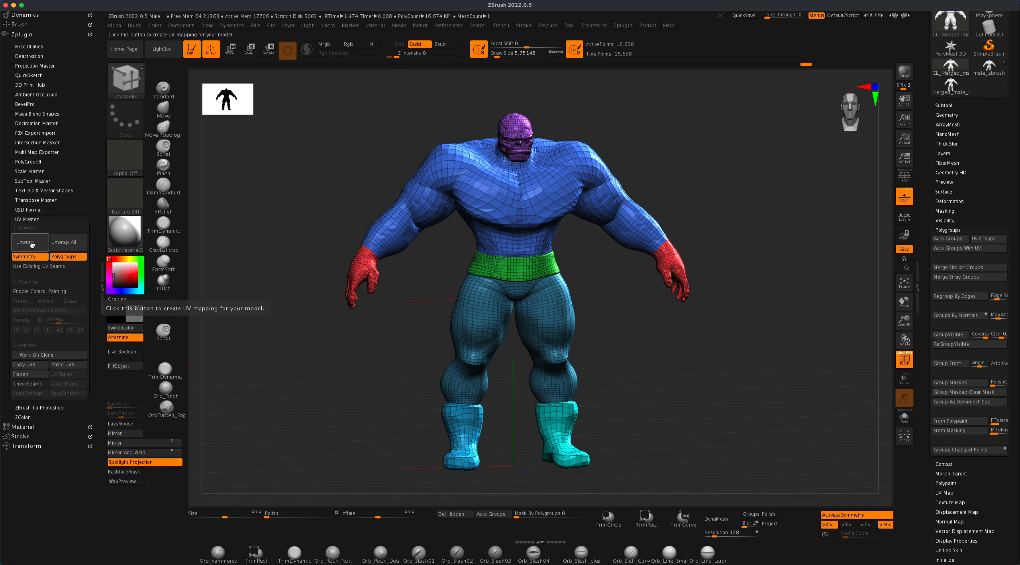
pyautogui.click(30, 245)
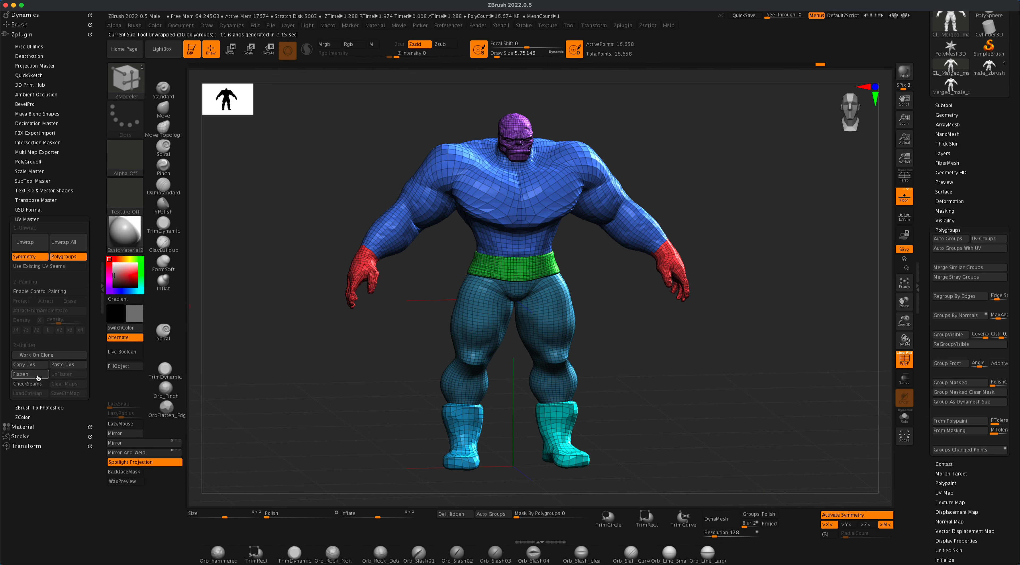
# Step: Flatten the work clone to examine the new UV islands, and unflatten it back to the 3D character
pyautogui.click(30, 374)
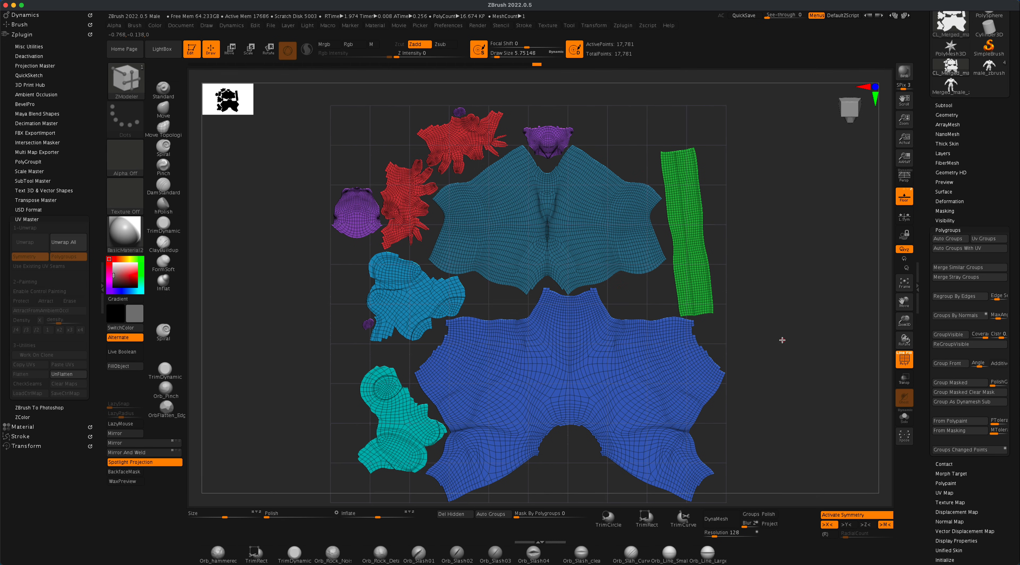
pyautogui.moveTo(782, 337); pyautogui.dragTo(770, 343)
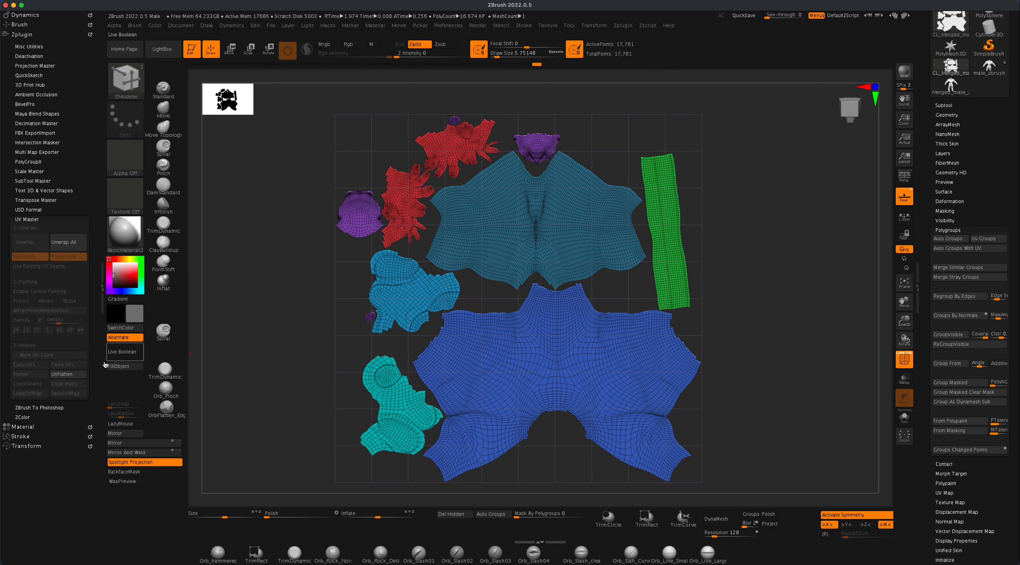
pyautogui.click(70, 374)
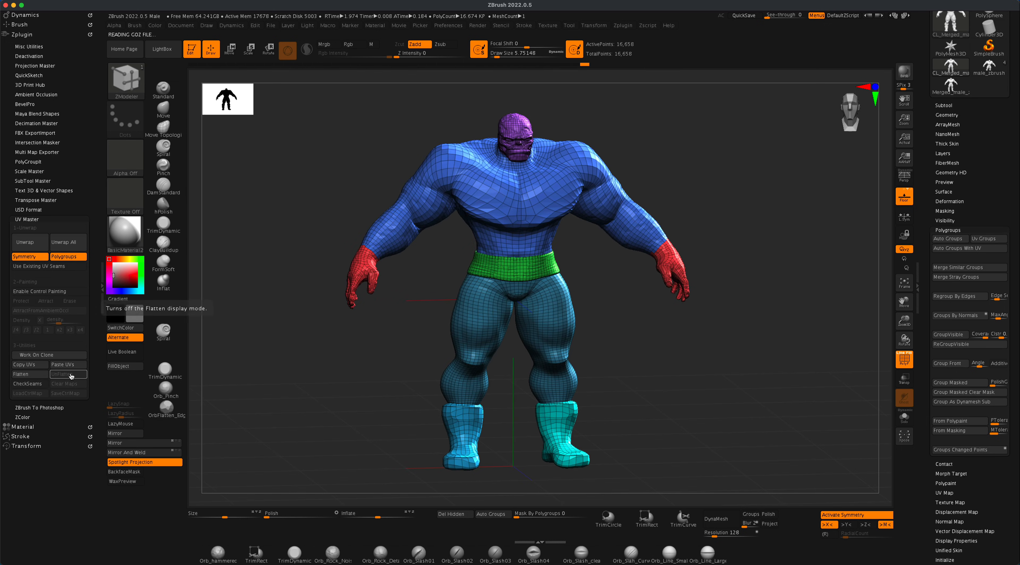
# Step: Copy the work clone's UVs, switch to the original Merged_male_zbrush_1 tool and show its subtool list
pyautogui.moveTo(720, 419); pyautogui.dragTo(560, 428)
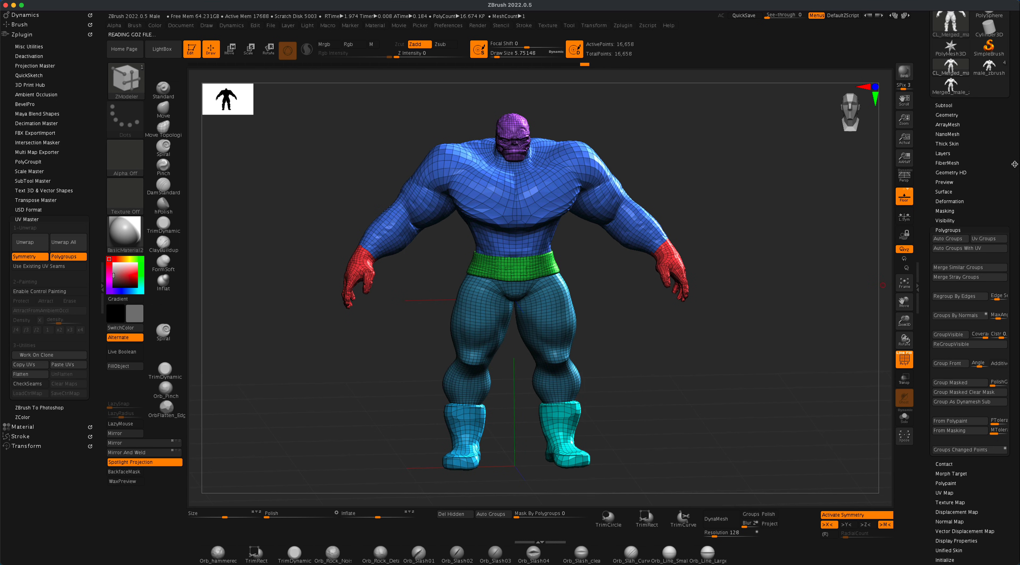
pyautogui.moveTo(1016, 165); pyautogui.dragTo(1012, 257)
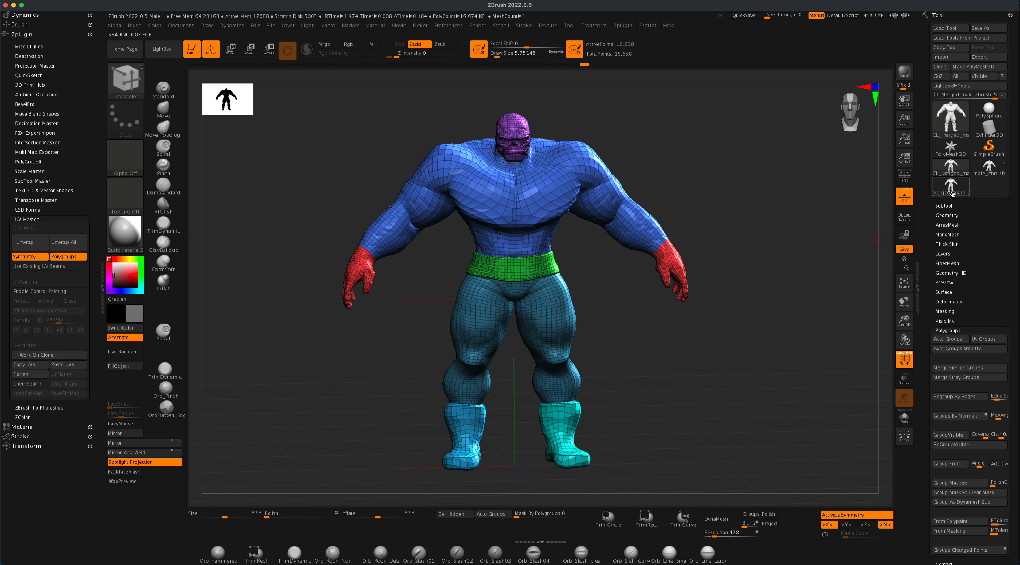
pyautogui.moveTo(951, 191)
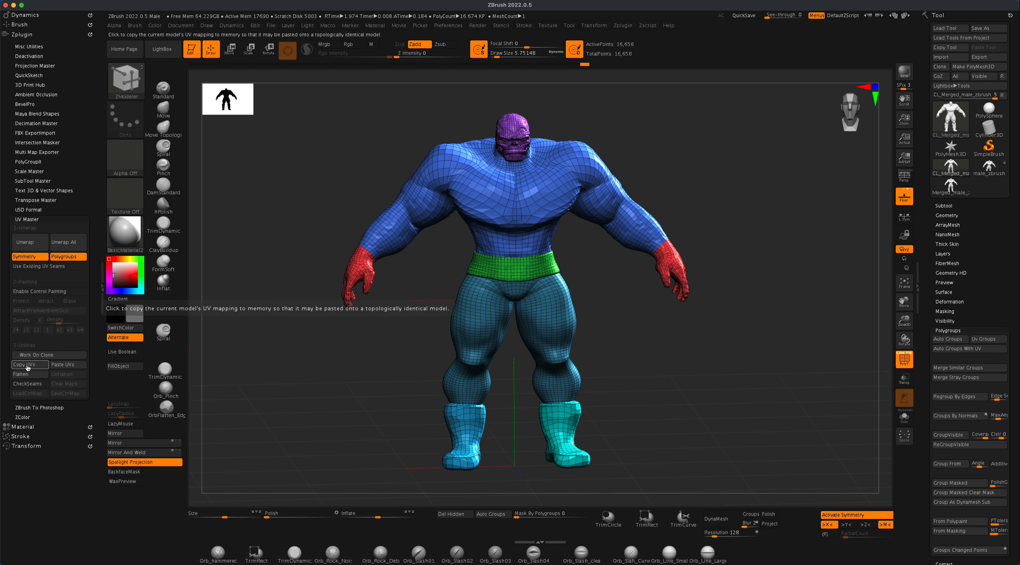
pyautogui.click(40, 366)
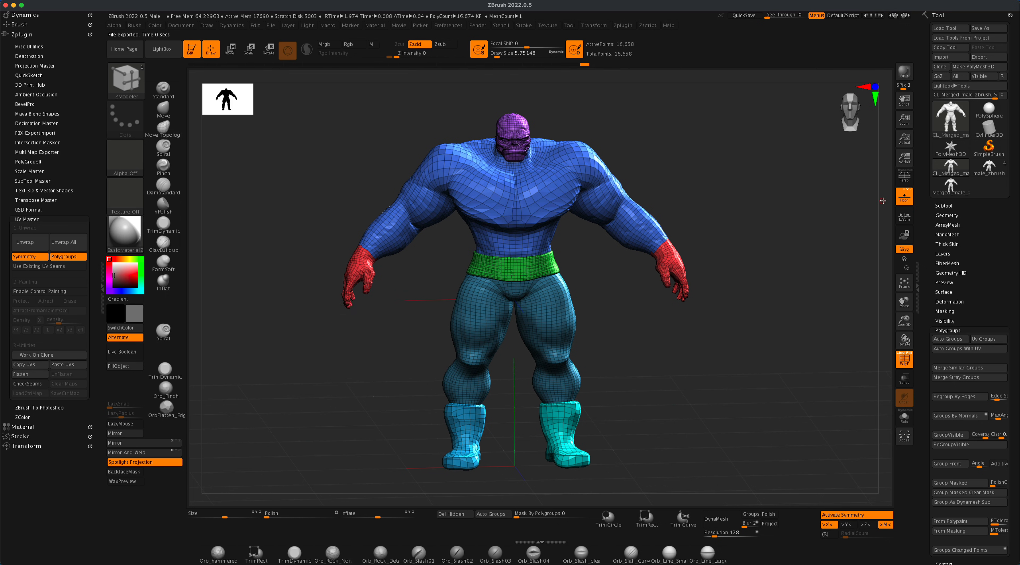
pyautogui.click(950, 191)
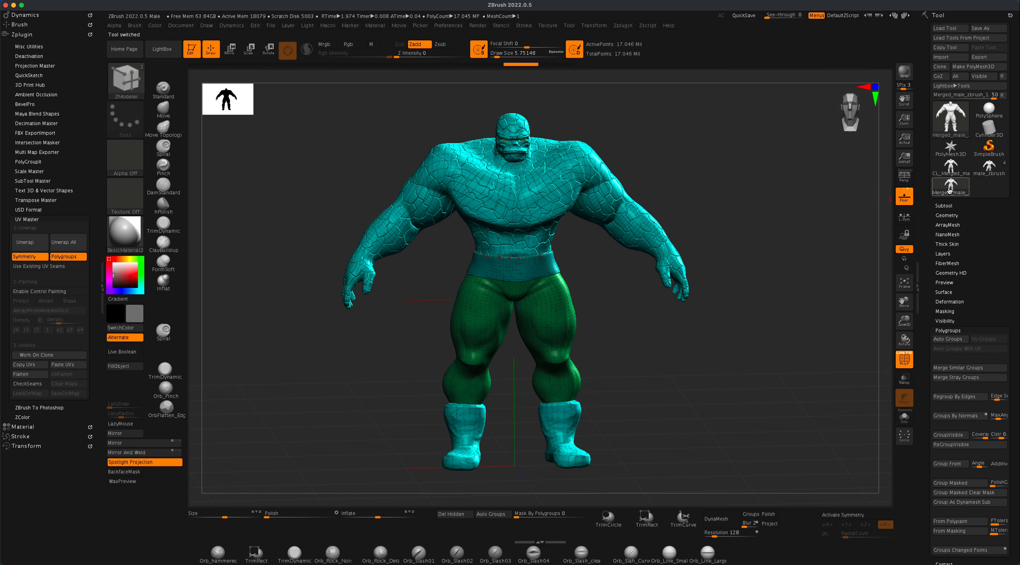
pyautogui.click(953, 188)
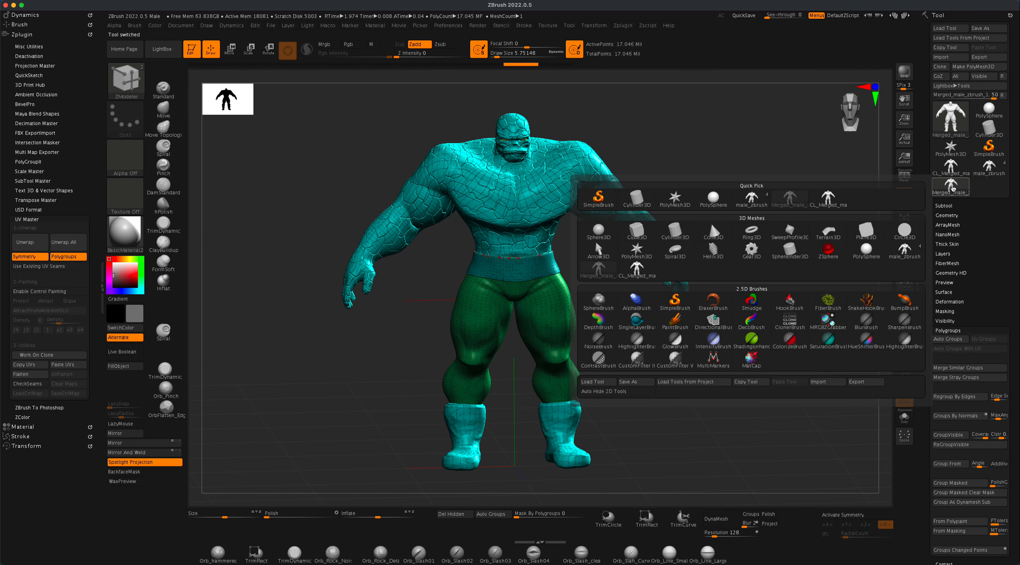
pyautogui.click(953, 206)
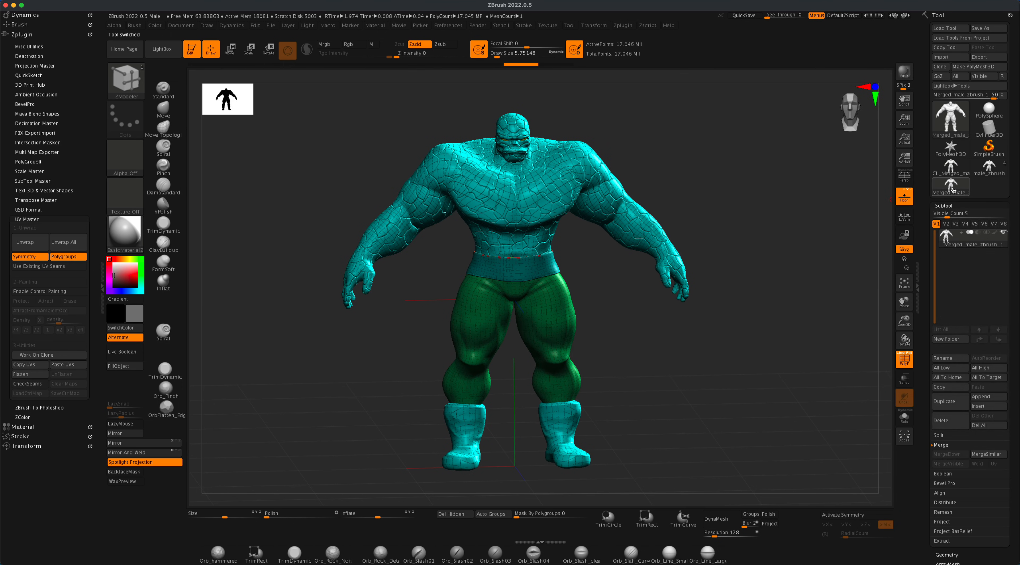
# Step: Turn off the polyframe display and paste the copied UVs onto the detailed merged character
pyautogui.moveTo(832, 287); pyautogui.dragTo(823, 289)
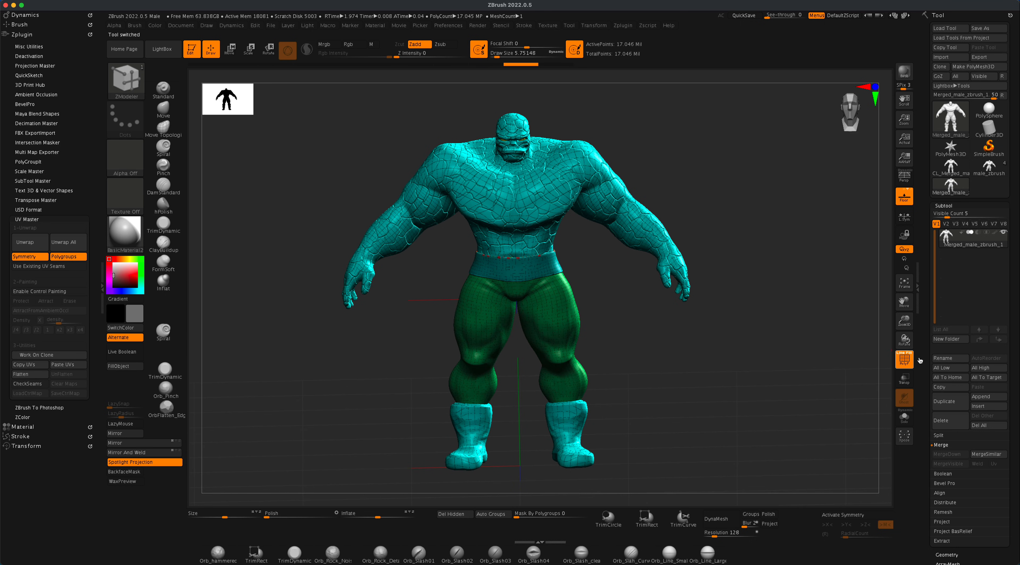
pyautogui.click(905, 360)
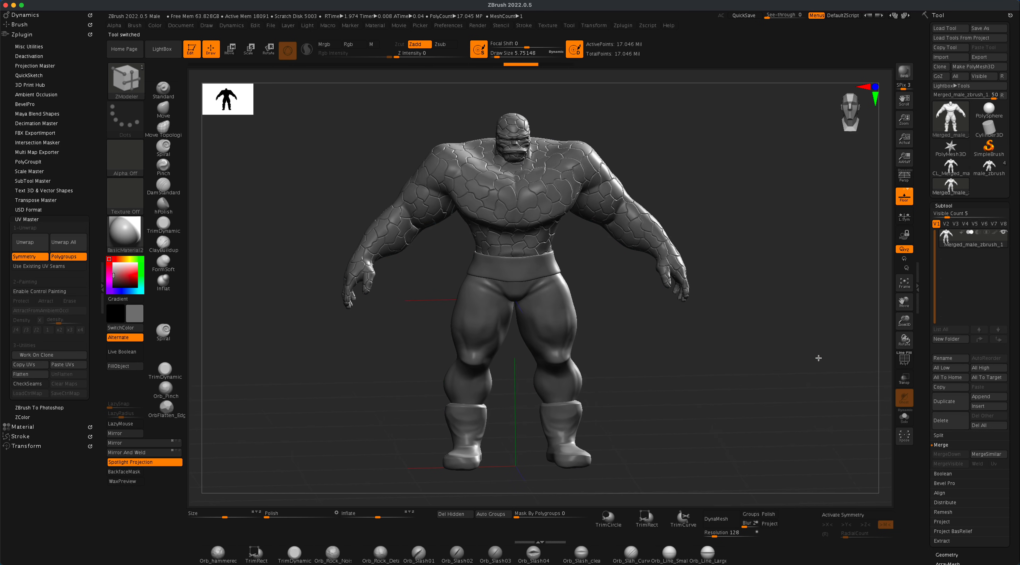
pyautogui.moveTo(775, 360); pyautogui.dragTo(670, 364)
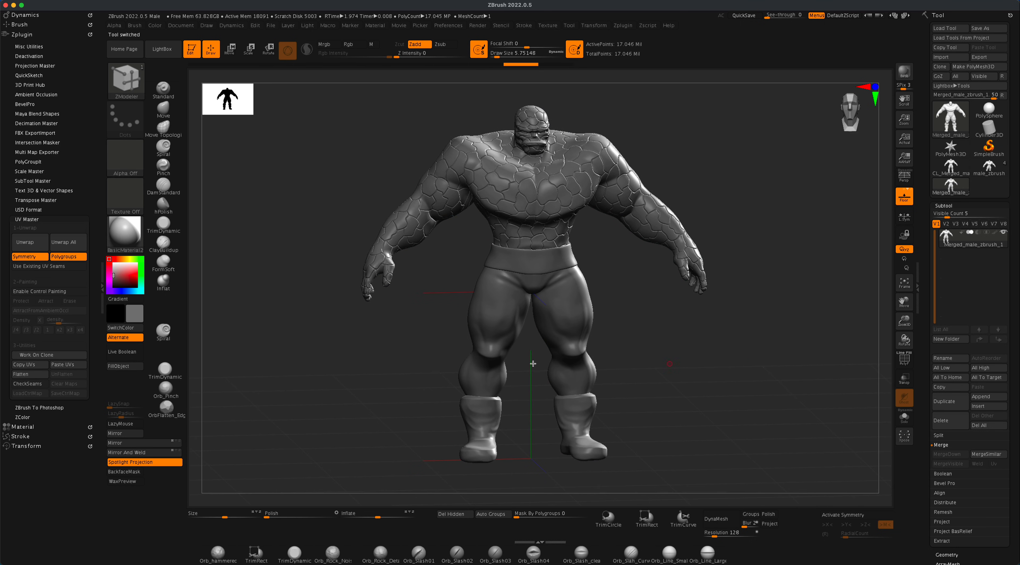
pyautogui.click(77, 367)
pyautogui.moveTo(301, 291)
pyautogui.mouseDown()
pyautogui.moveTo(315, 290)
pyautogui.moveTo(289, 296)
pyautogui.mouseUp()
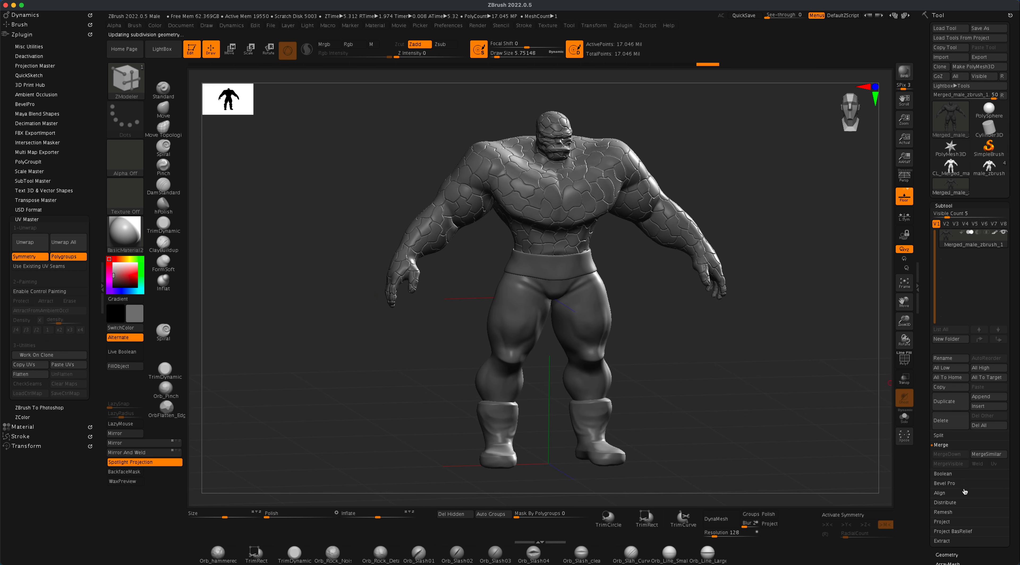
# Step: Open the Geometry settings and set the merged character's subdivision level to 1
pyautogui.scroll(-5, 969, 476)
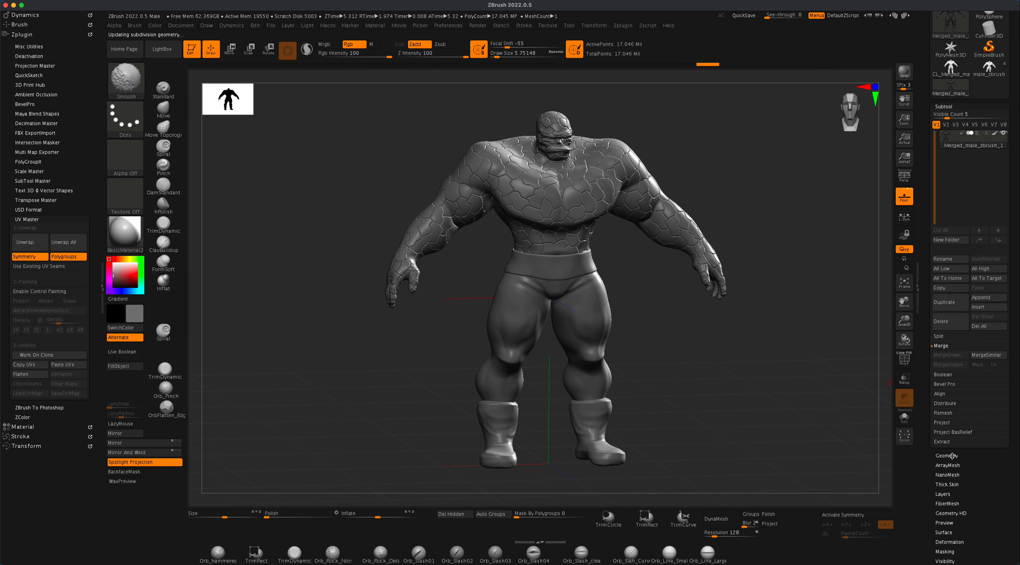
pyautogui.click(968, 456)
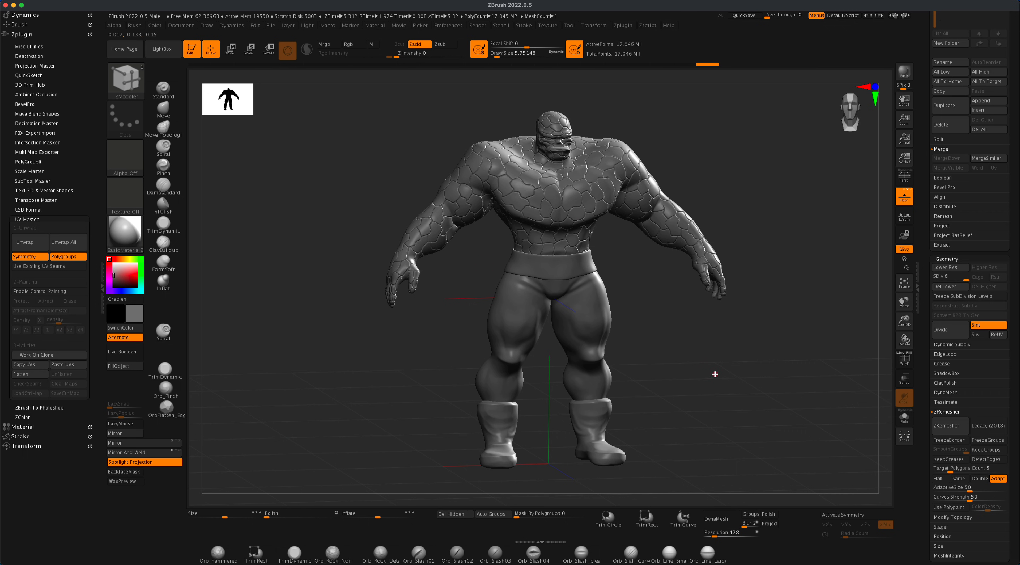
pyautogui.keyDown('alt'); pyautogui.moveTo(715, 373); pyautogui.dragTo(693, 375); pyautogui.keyUp('alt')
pyautogui.moveTo(685, 330); pyautogui.dragTo(685, 330)
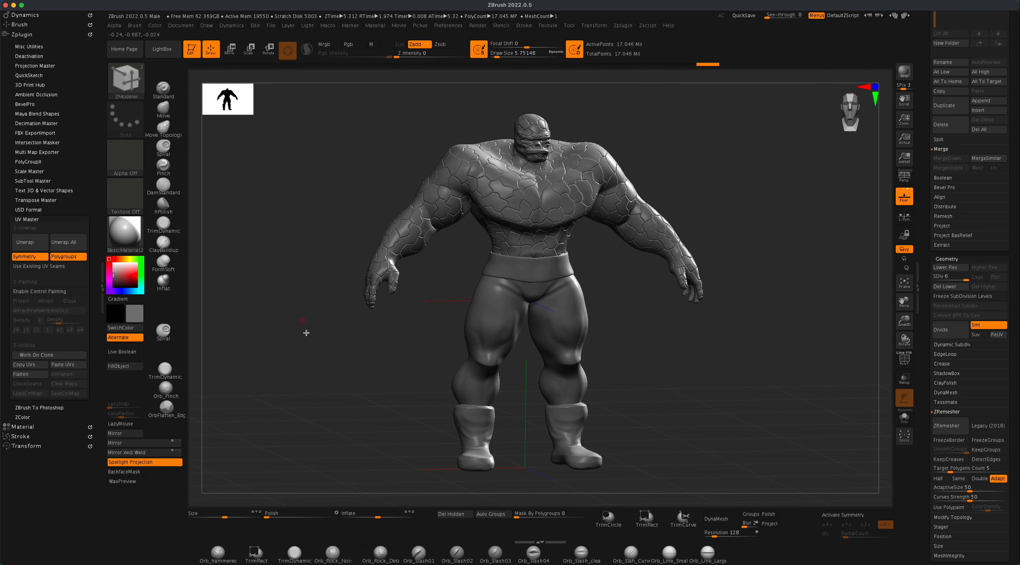
pyautogui.moveTo(766, 336); pyautogui.dragTo(749, 345)
pyautogui.moveTo(749, 294); pyautogui.dragTo(790, 328)
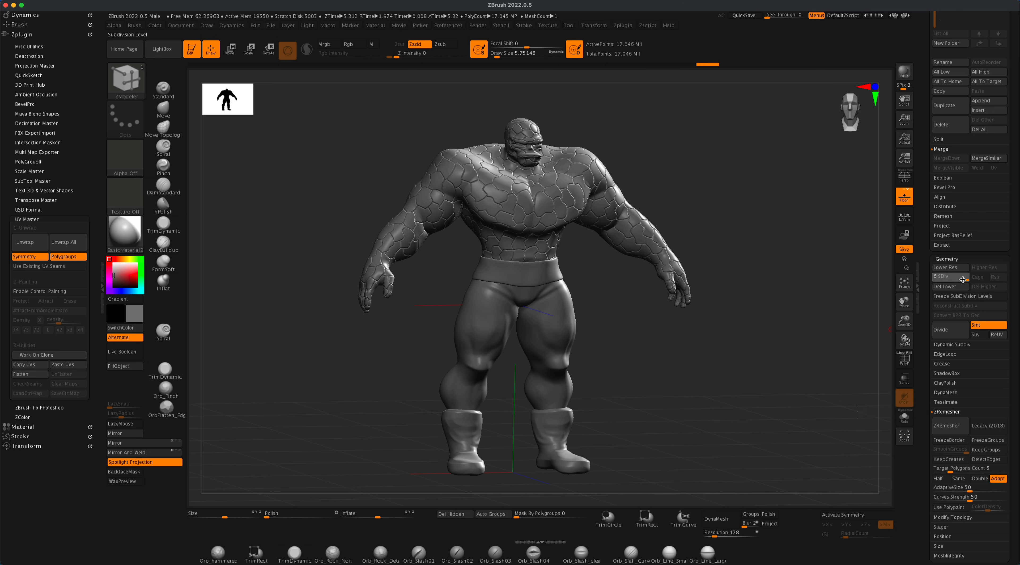
pyautogui.moveTo(963, 279); pyautogui.dragTo(936, 280)
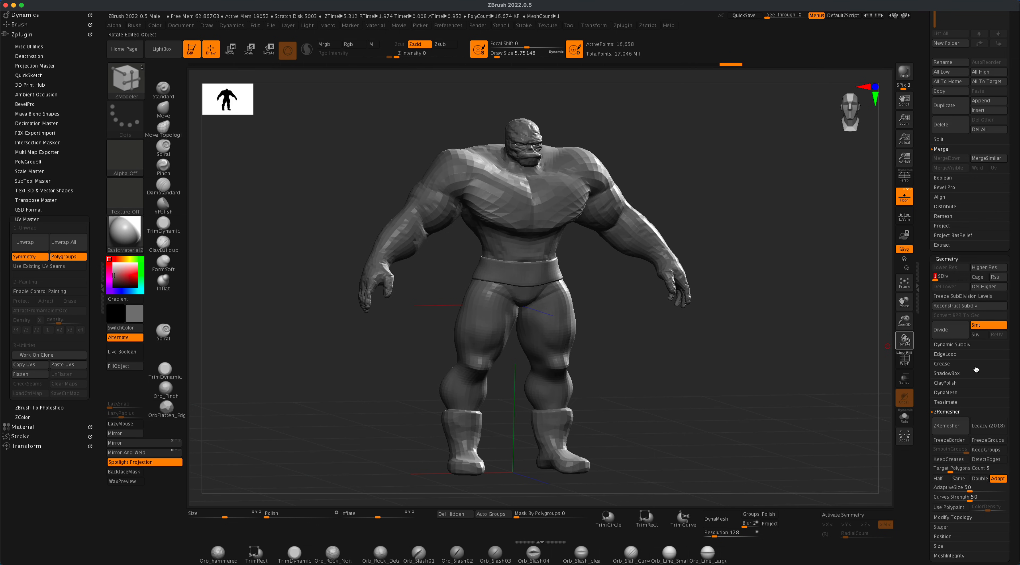
# Step: Create a normal map for the merged character from its lowest subdivision level
pyautogui.scroll(-5, 1018, 374)
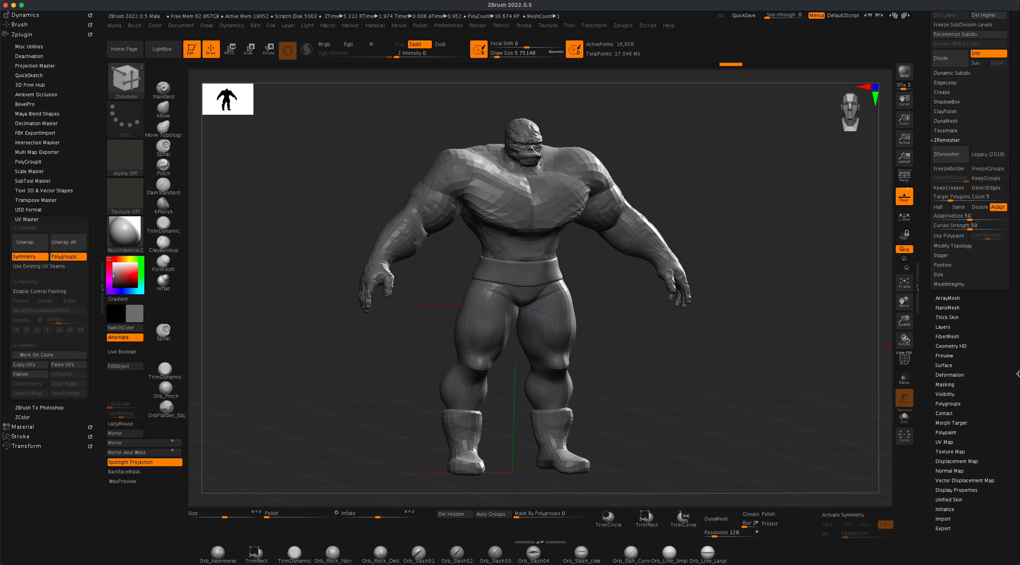
pyautogui.click(951, 470)
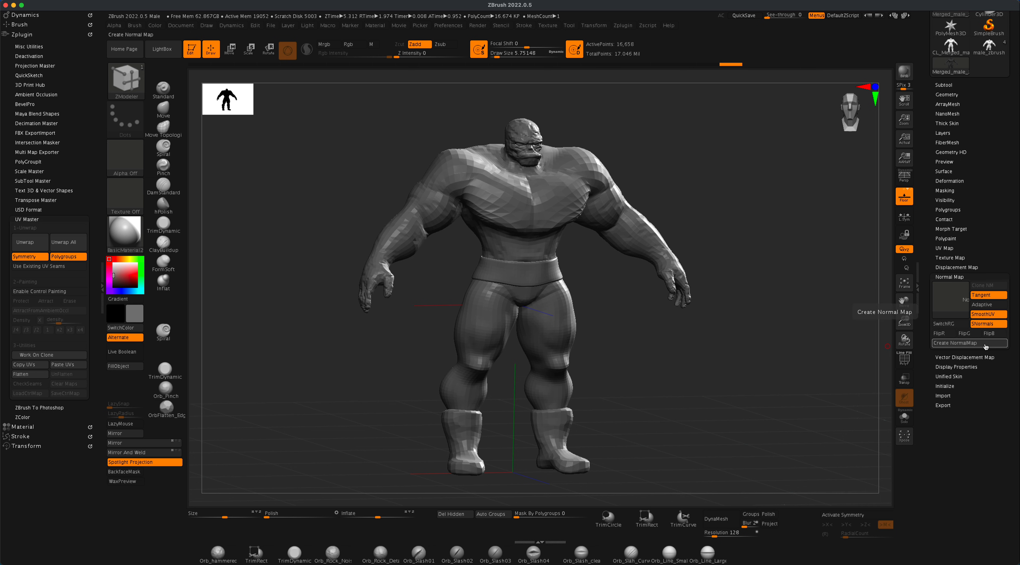
pyautogui.click(960, 343)
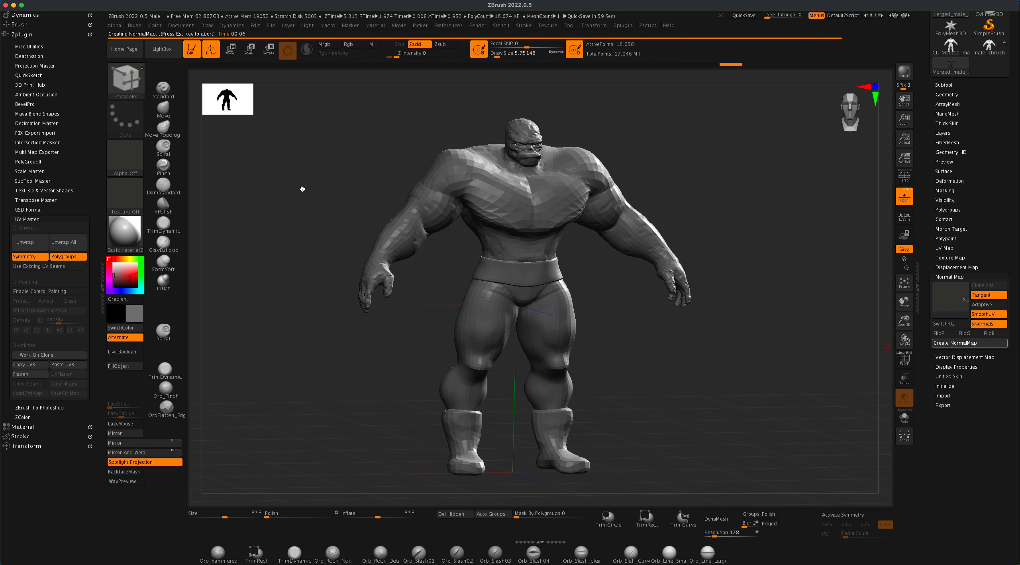
pyautogui.moveTo(942, 306)
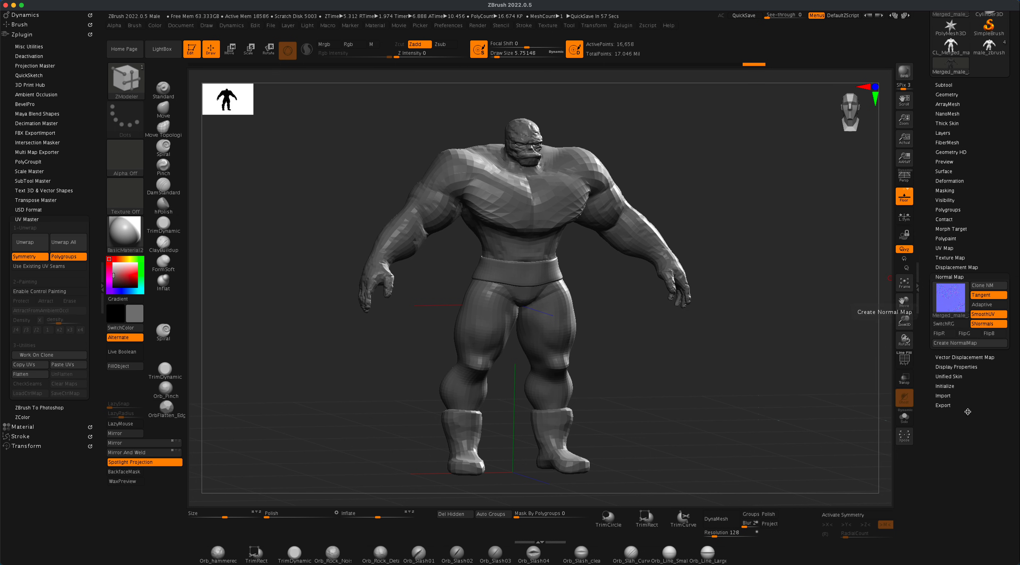
# Step: Clone the character's normal map to the texture palette
pyautogui.moveTo(977, 437); pyautogui.dragTo(980, 460)
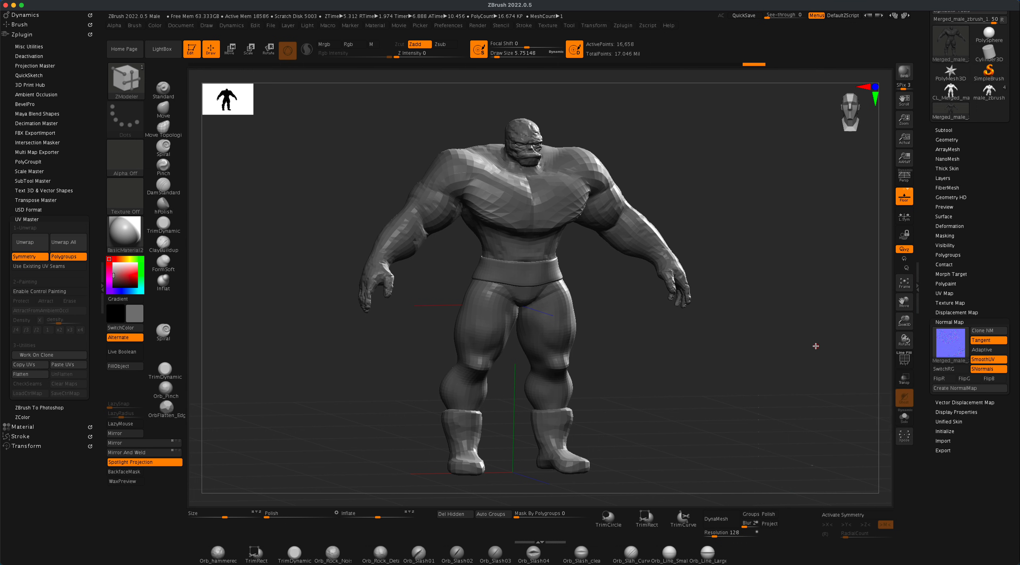
pyautogui.moveTo(816, 346)
pyautogui.mouseDown()
pyautogui.moveTo(801, 348)
pyautogui.moveTo(809, 343)
pyautogui.mouseUp()
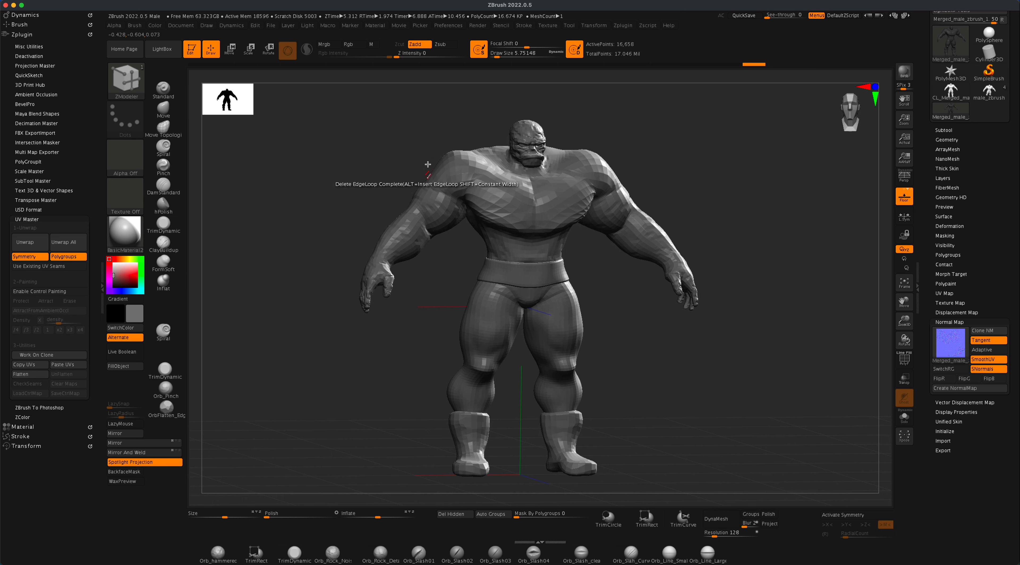
pyautogui.moveTo(716, 427); pyautogui.dragTo(698, 428)
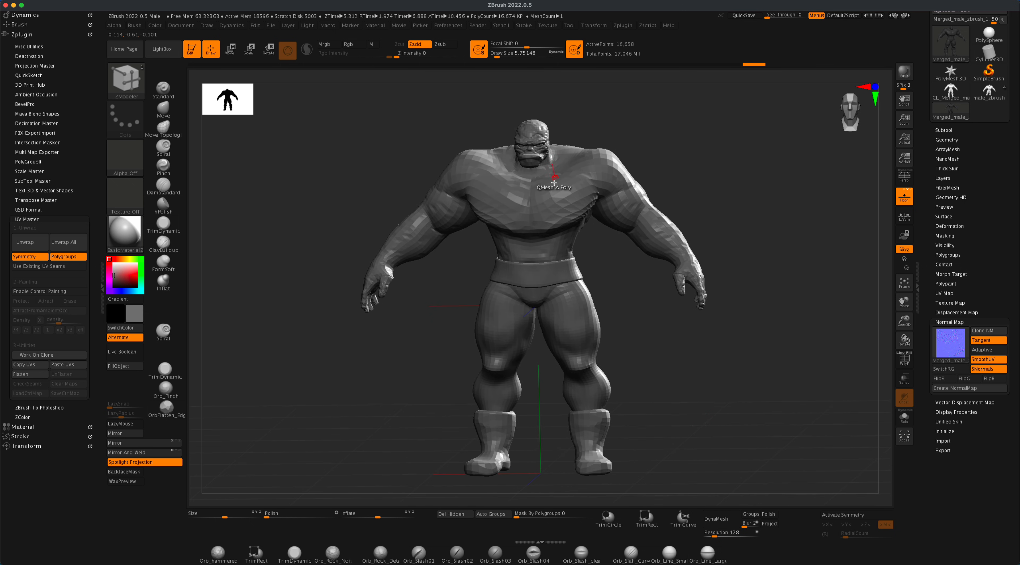
pyautogui.moveTo(652, 370); pyautogui.dragTo(679, 371)
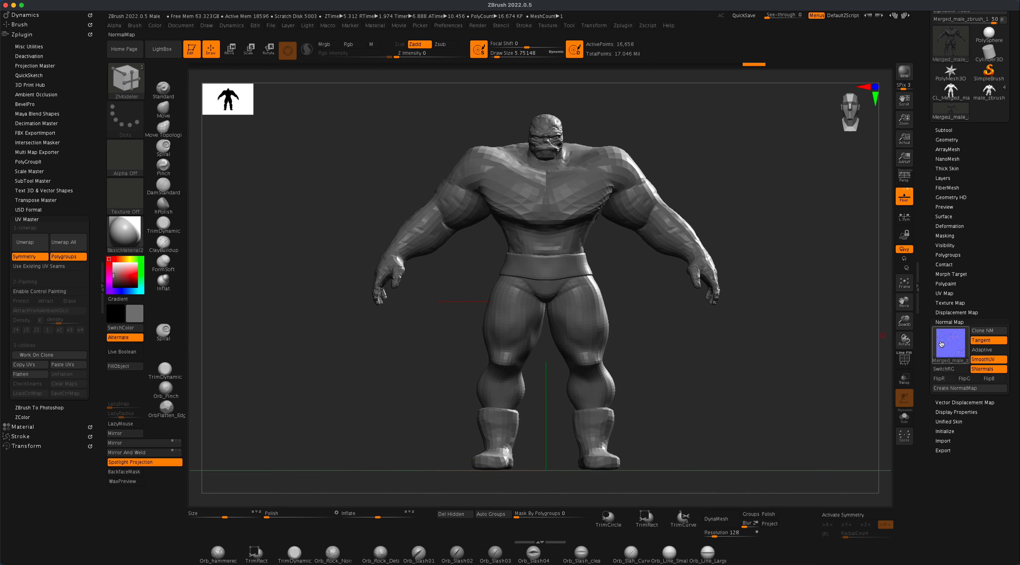
pyautogui.moveTo(756, 376); pyautogui.dragTo(731, 378)
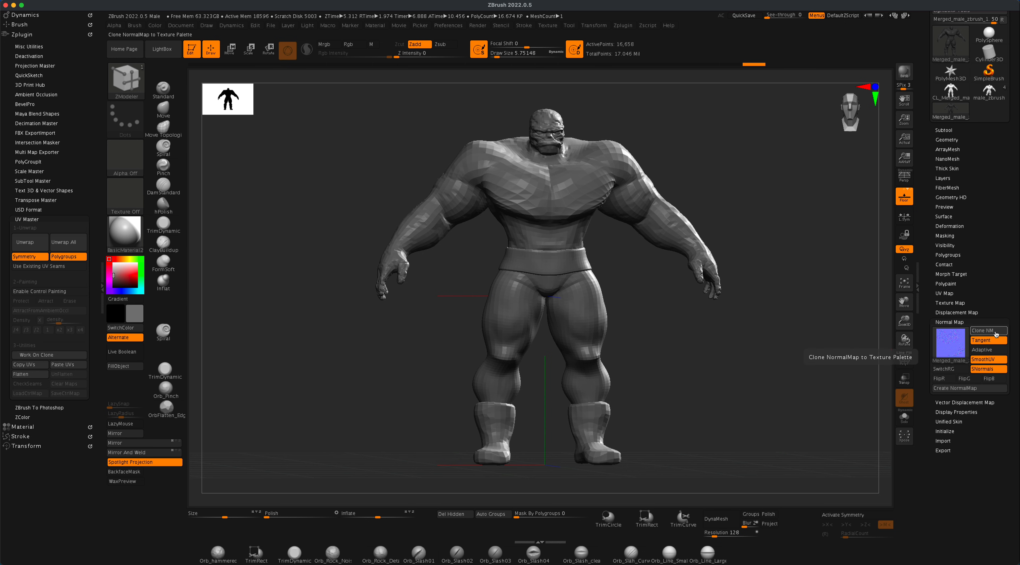
pyautogui.click(989, 332)
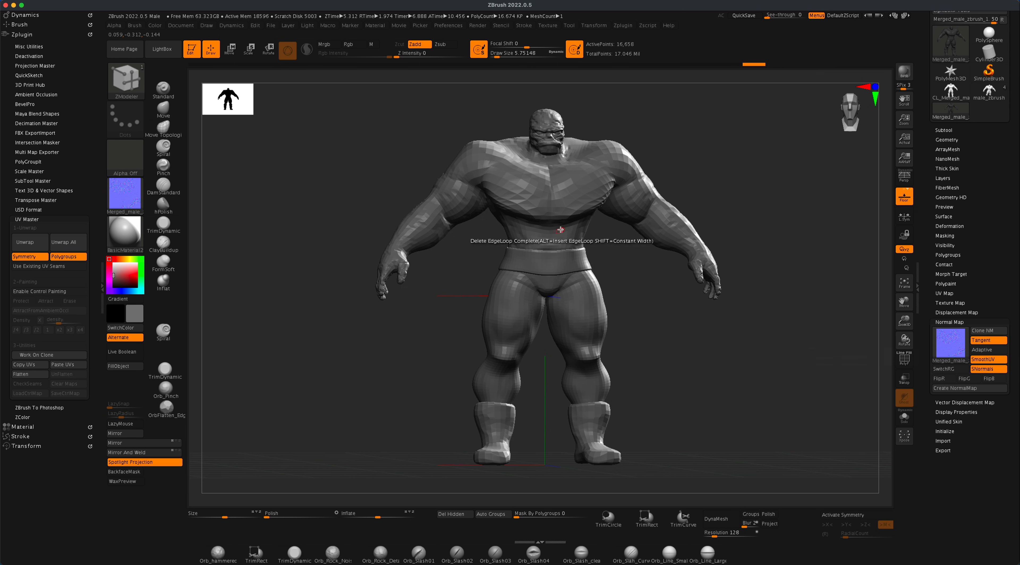
# Step: Turn off the Grp option in the mesh export preferences
pyautogui.keyDown('alt'); pyautogui.moveTo(782, 338); pyautogui.dragTo(773, 344); pyautogui.keyUp('alt')
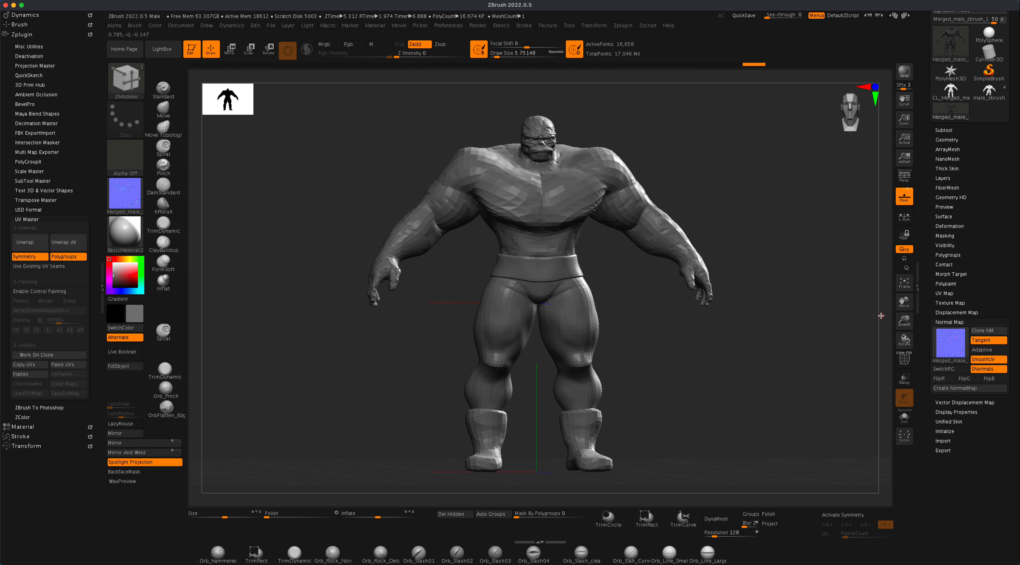
pyautogui.moveTo(1016, 226); pyautogui.dragTo(1015, 296)
pyautogui.keyDown('alt'); pyautogui.moveTo(731, 256); pyautogui.dragTo(724, 250); pyautogui.keyUp('alt')
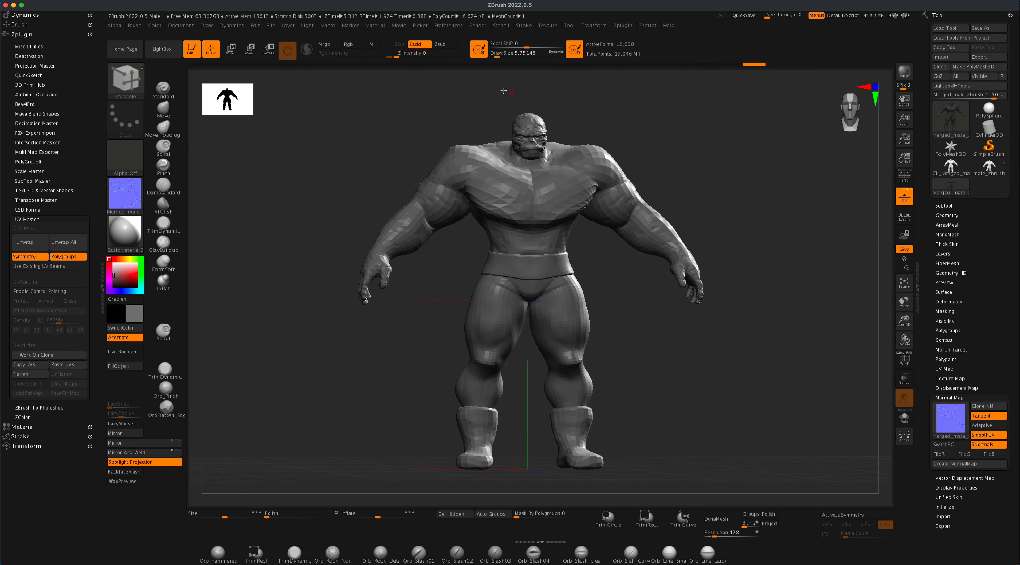
pyautogui.click(458, 26)
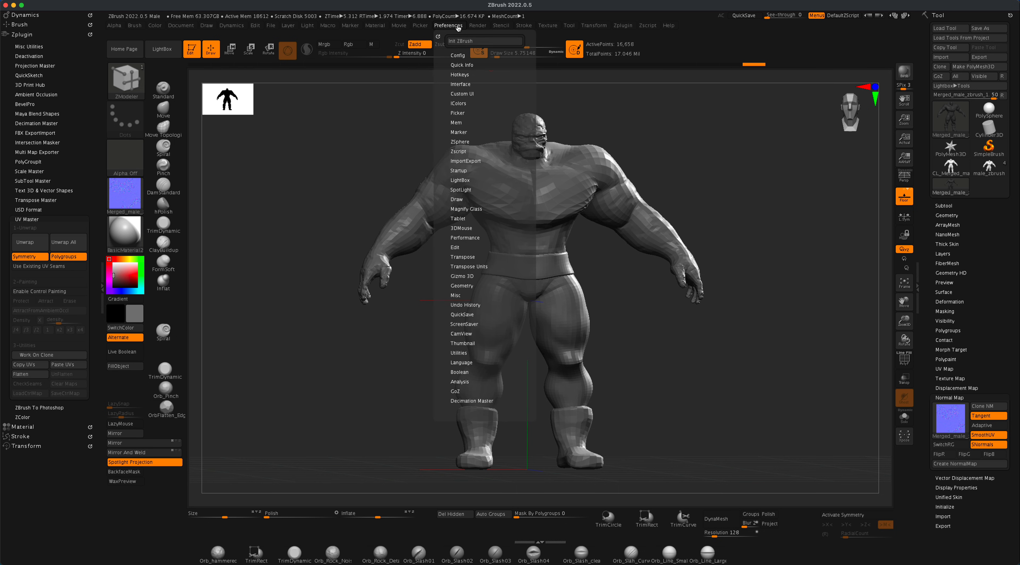
pyautogui.click(467, 161)
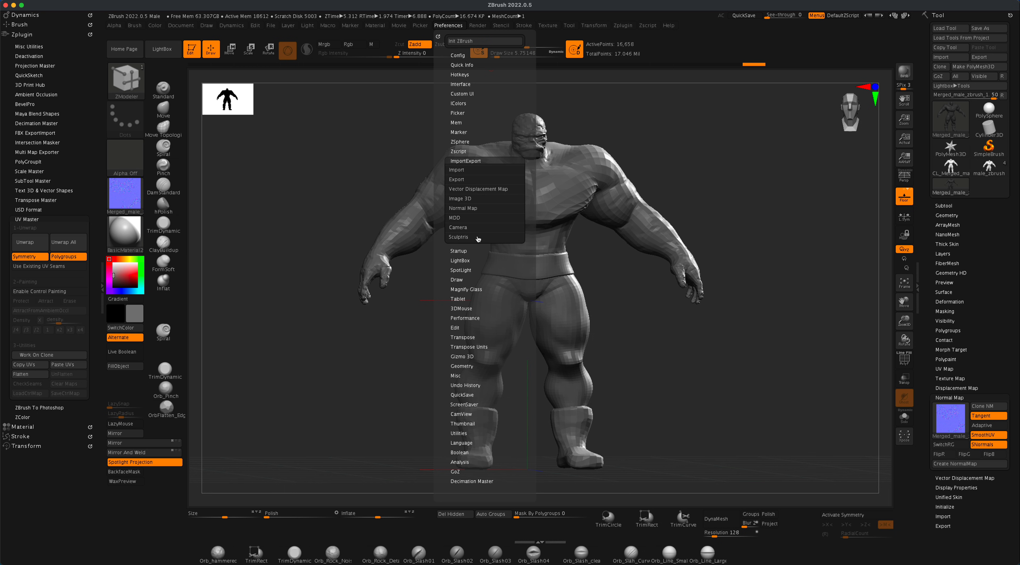
pyautogui.click(471, 180)
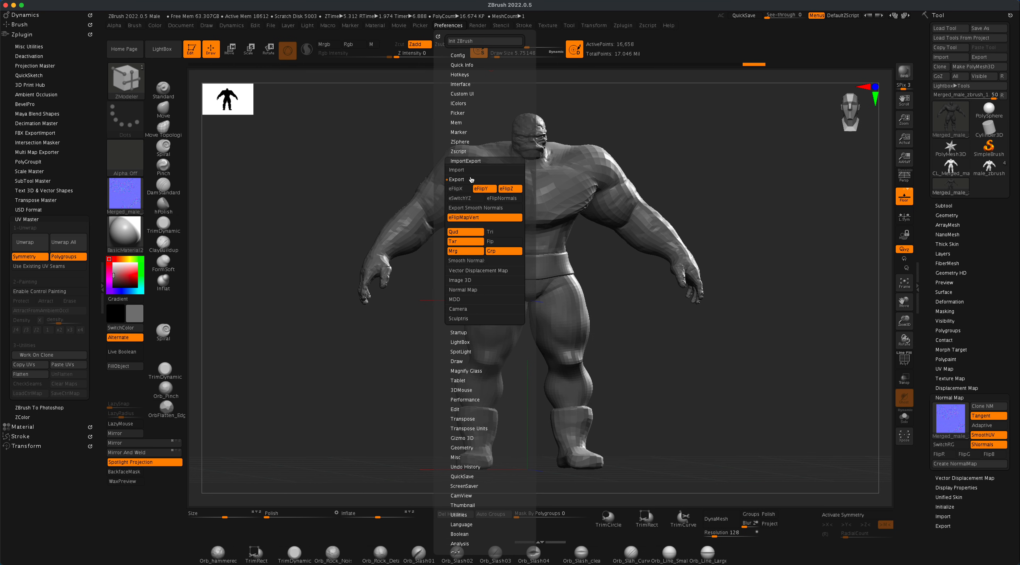
pyautogui.click(502, 254)
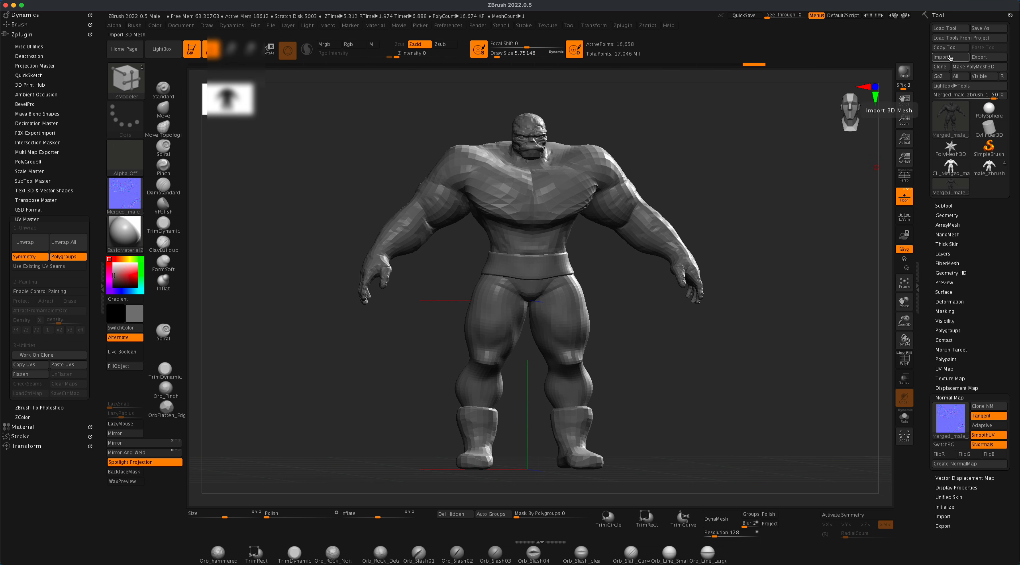
# Step: Export the merged character in OBJ format as Merged_male_zbrush_1.obj to the RockMan folder
pyautogui.click(982, 59)
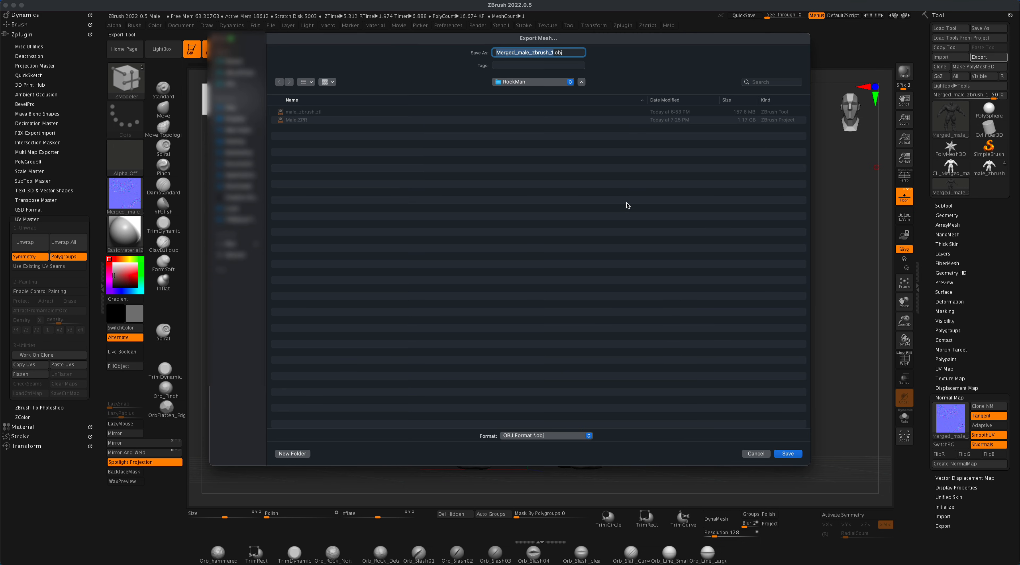
pyautogui.click(525, 436)
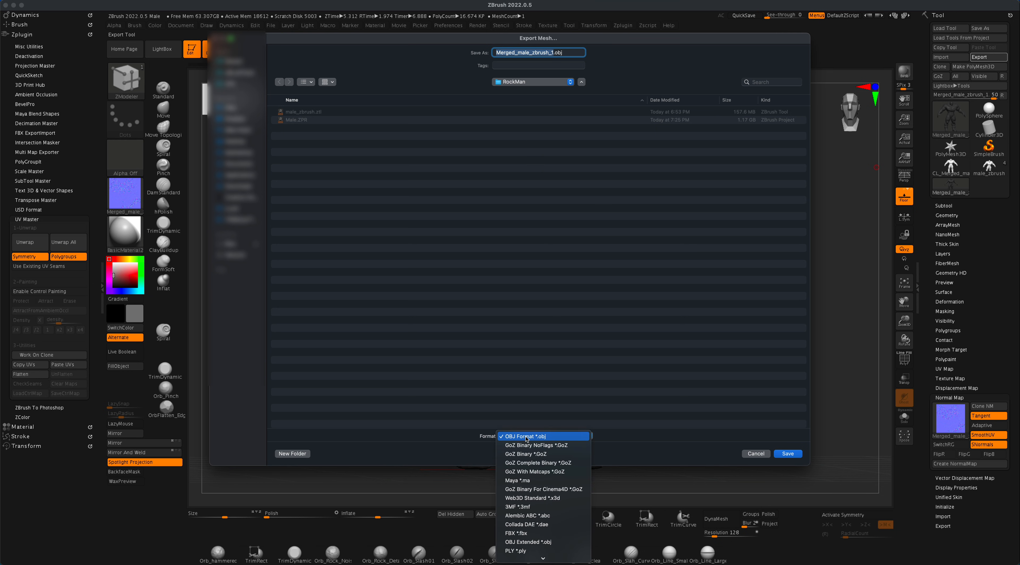
pyautogui.click(527, 437)
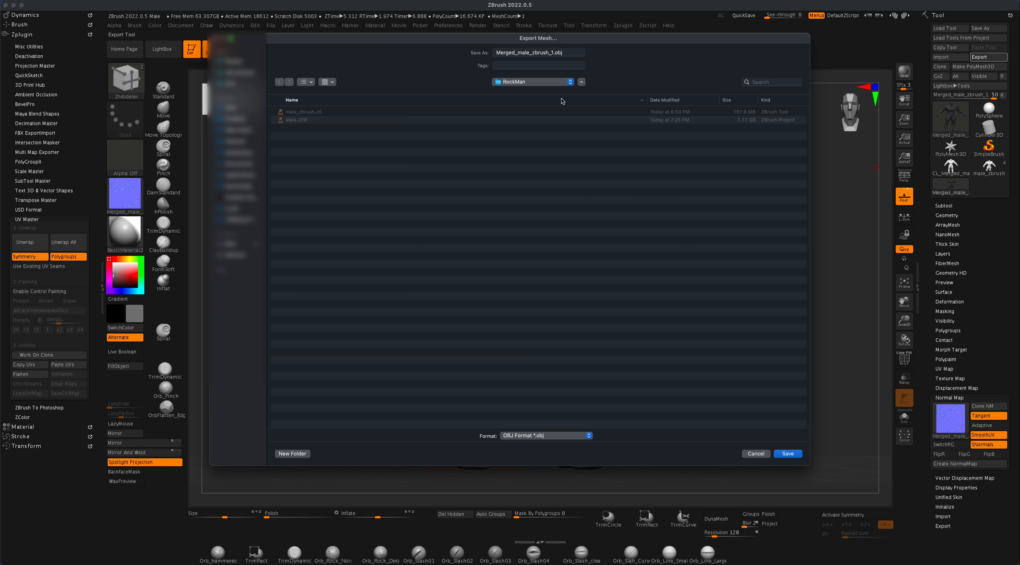
pyautogui.click(796, 456)
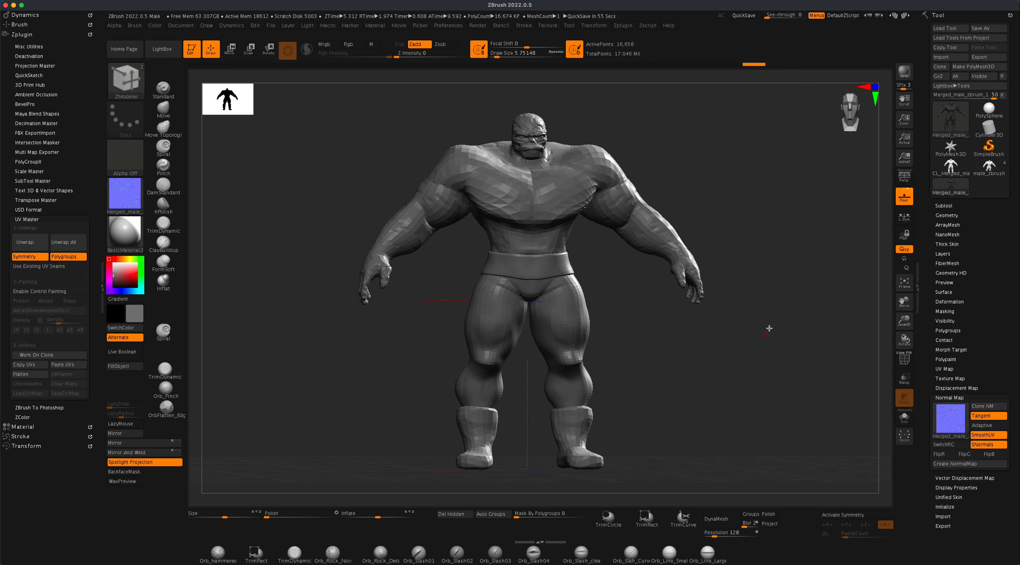
# Step: Flip the cloned normal map texture vertically
pyautogui.moveTo(793, 293); pyautogui.dragTo(780, 272)
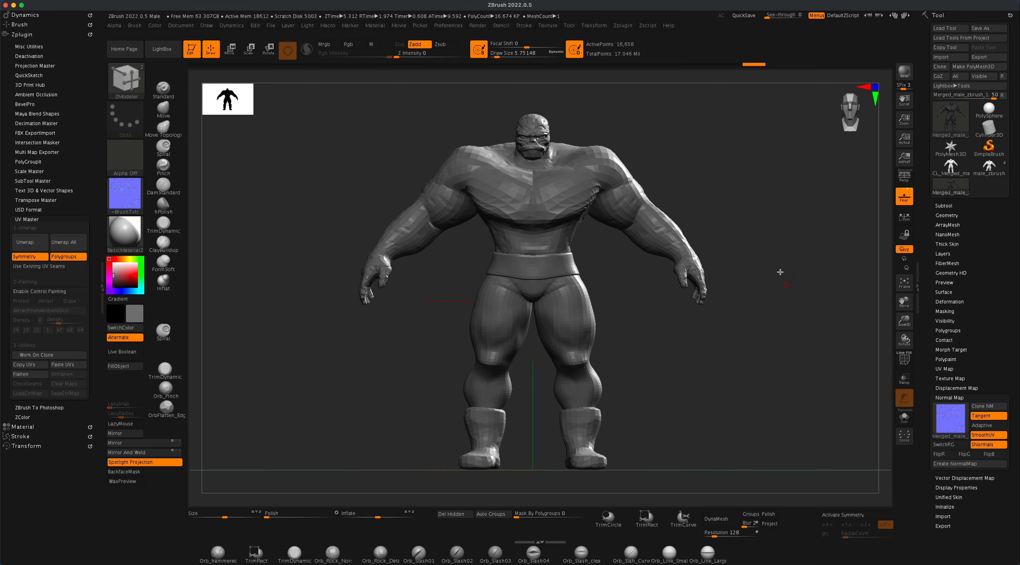
pyautogui.click(549, 26)
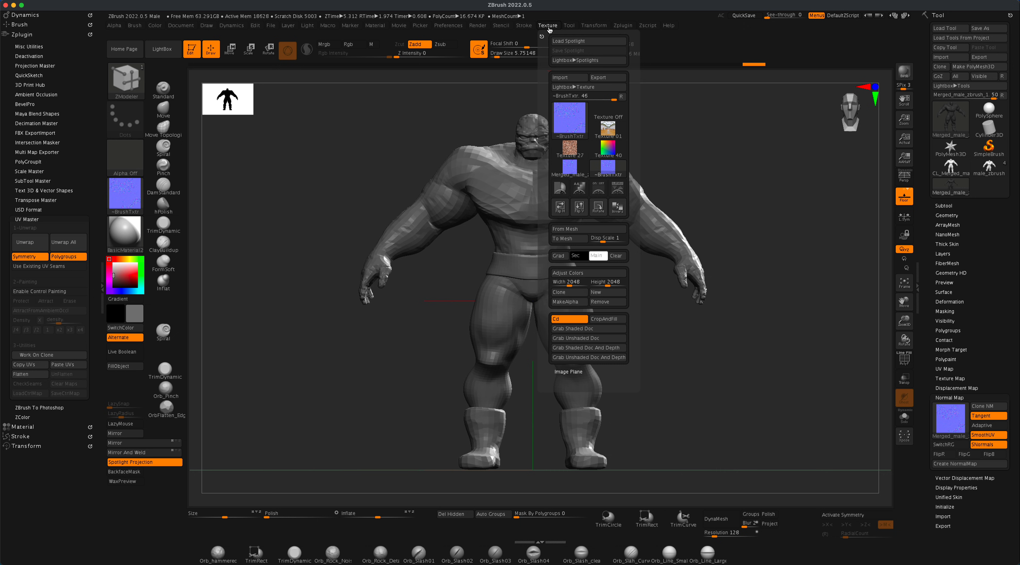
pyautogui.moveTo(571, 168)
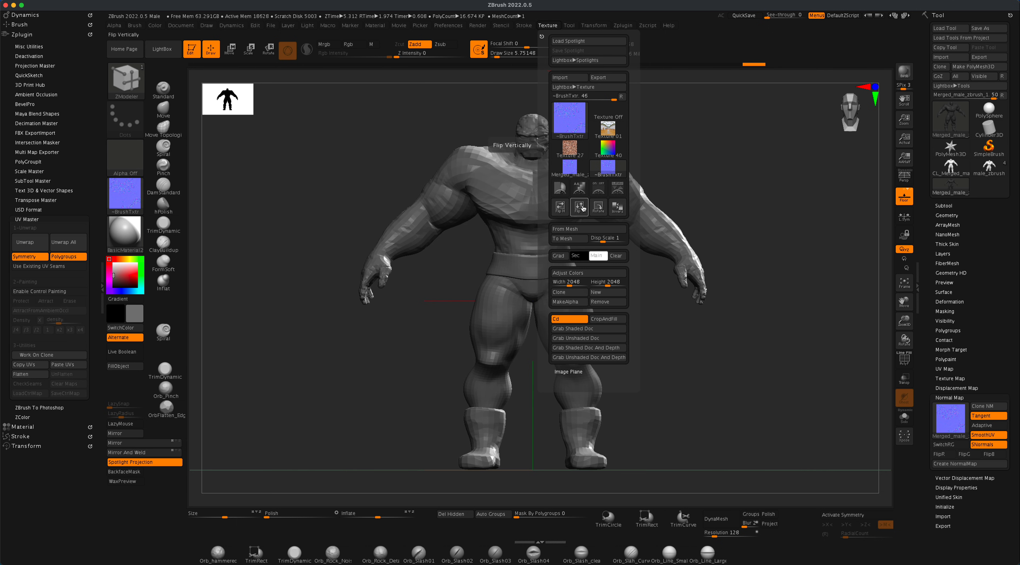
pyautogui.moveTo(577, 128)
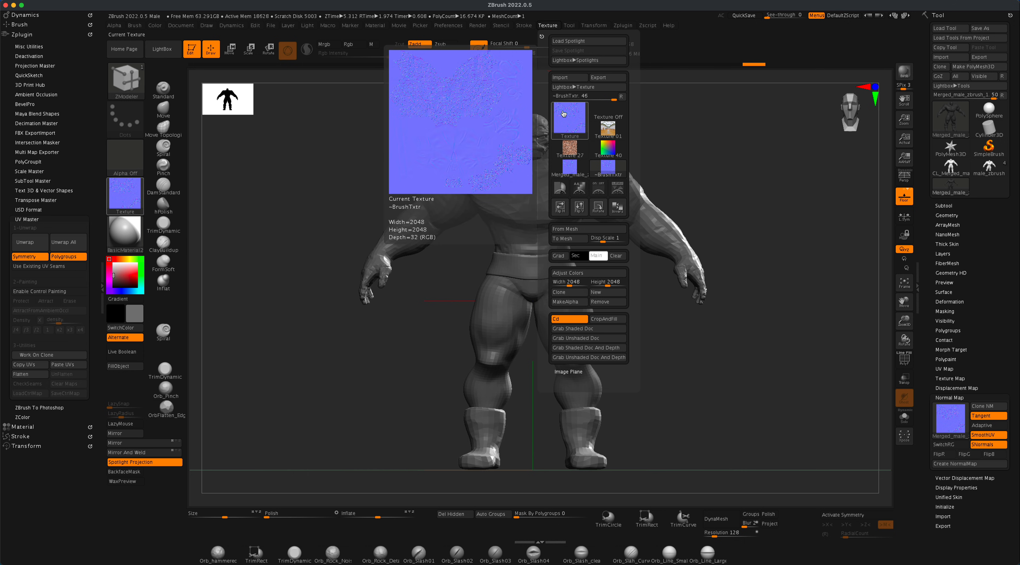
pyautogui.click(579, 207)
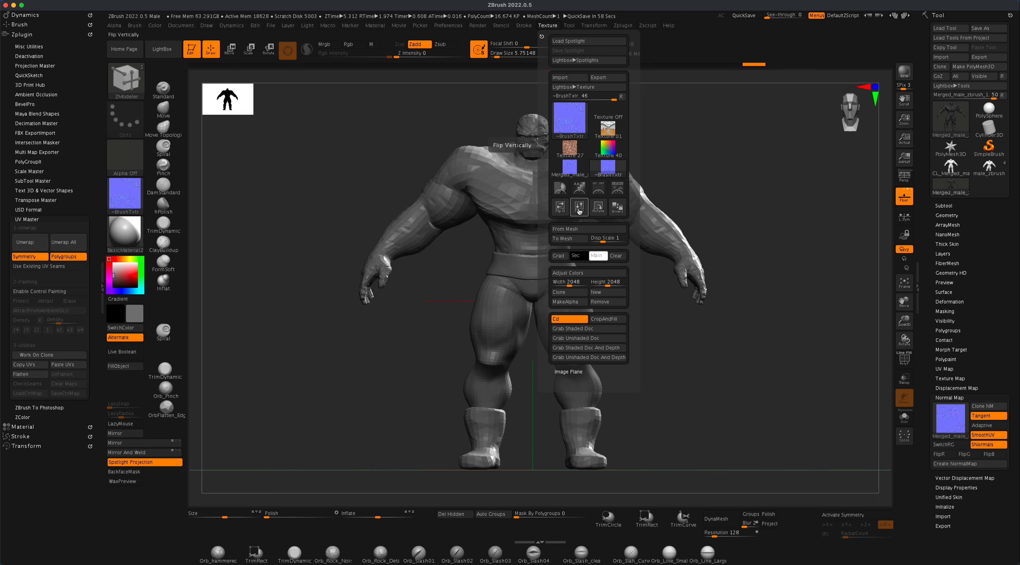
# Step: Export the flipped normal map as a JPEG named normalMapRockMan to the RockMan folder, keeping the full crop size
pyautogui.click(611, 78)
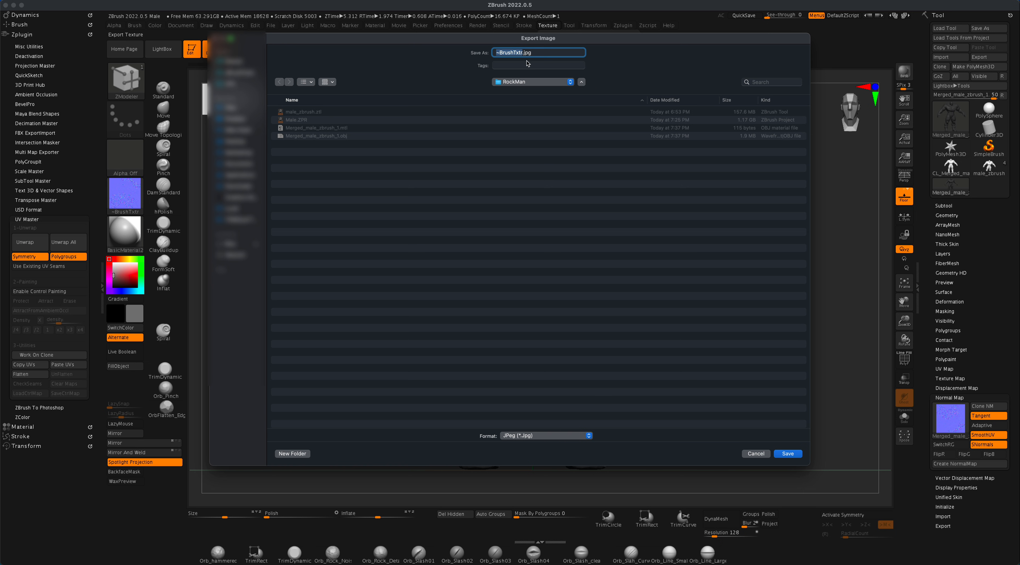
pyautogui.click(536, 53)
pyautogui.moveTo(519, 52); pyautogui.dragTo(494, 54)
pyautogui.press('BackSpace')
pyautogui.press('Delete')
pyautogui.write('normalMapRockMan')
pyautogui.press('Delete')
pyautogui.press('Delete')
pyautogui.press('Delete')
pyautogui.click(793, 454)
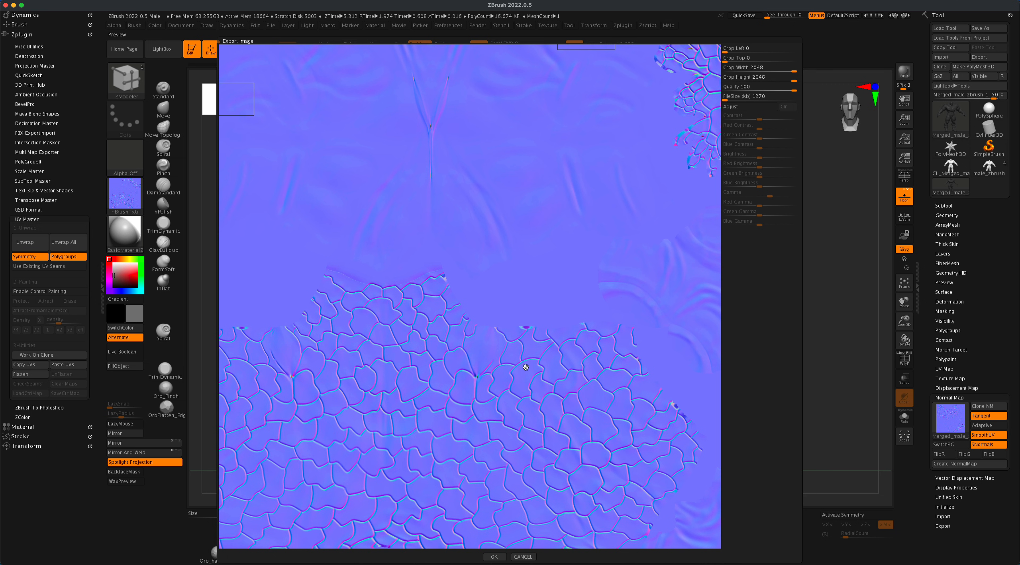
pyautogui.click(495, 557)
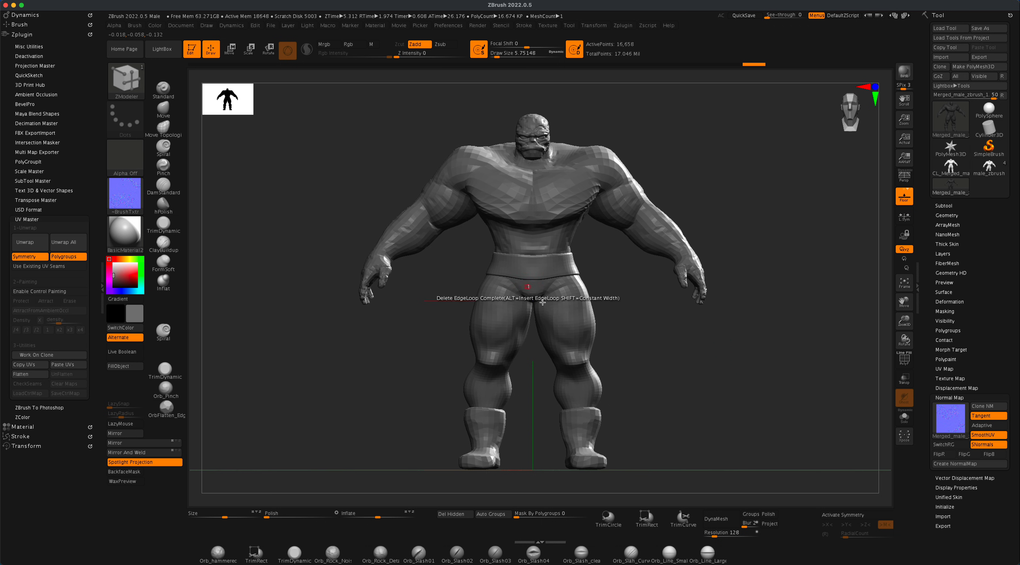
# Step: Switch to Adobe Substance 3D Painter and start a new project
pyautogui.moveTo(725, 351); pyautogui.dragTo(698, 355)
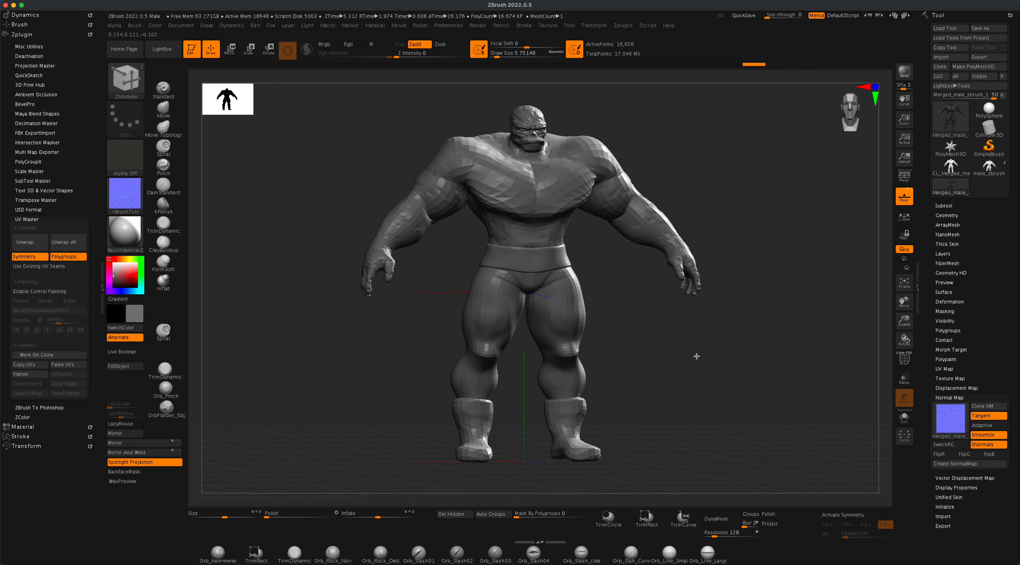
pyautogui.click(904, 181)
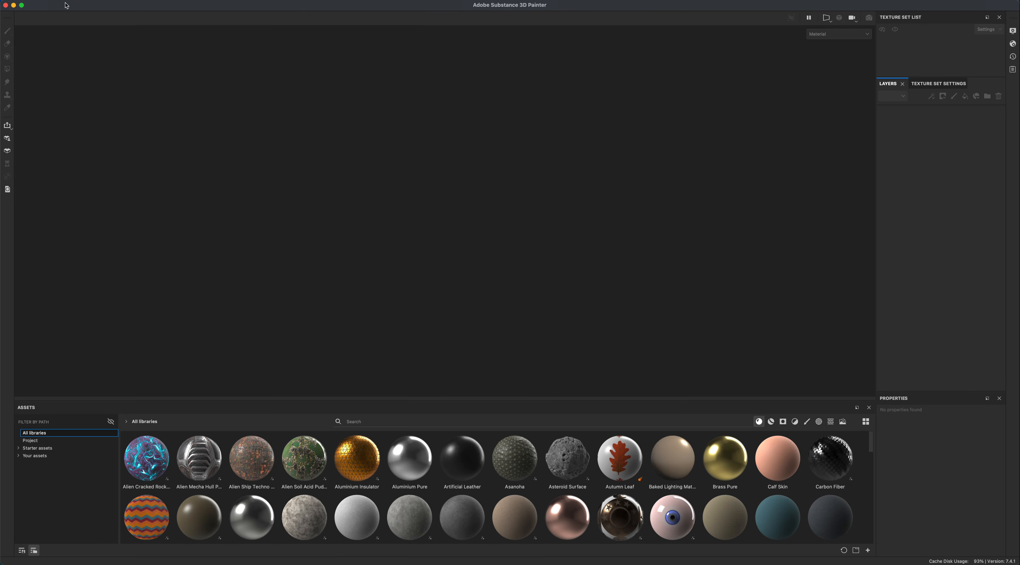
pyautogui.click(86, 0)
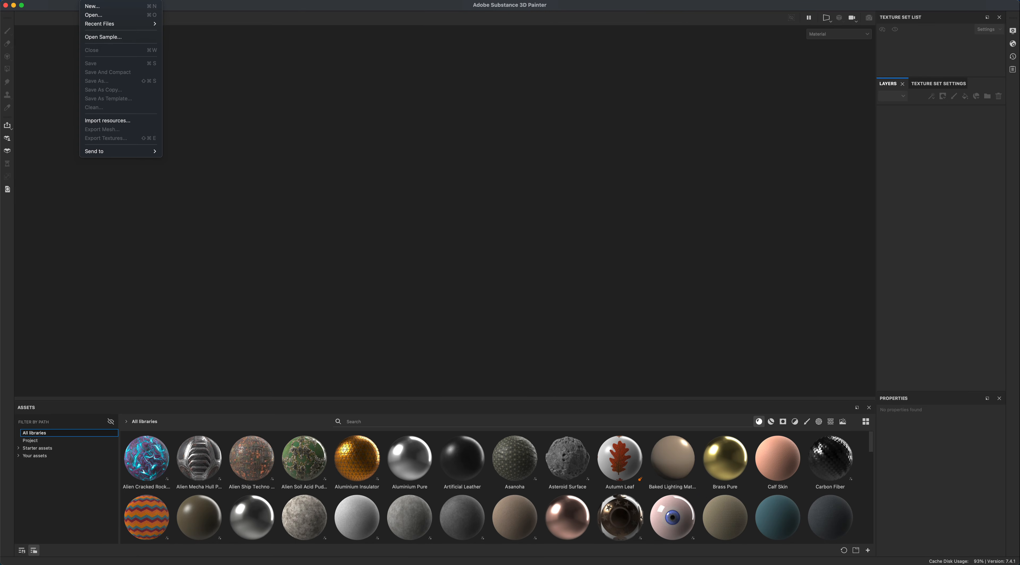
pyautogui.click(93, 7)
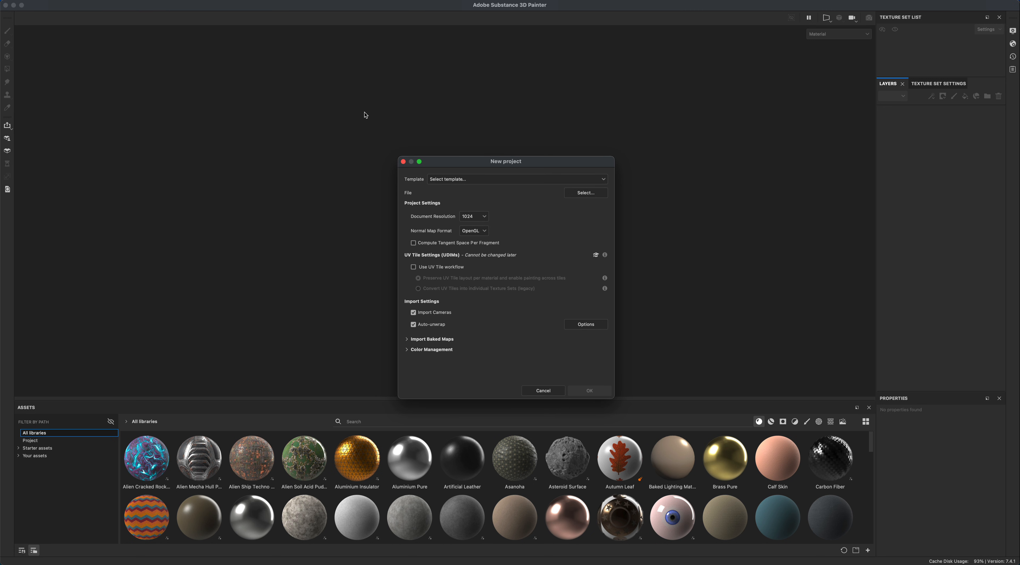
# Step: Set the new project's document resolution to 2048 and turn off Auto-unwrap
pyautogui.moveTo(482, 168); pyautogui.dragTo(481, 142)
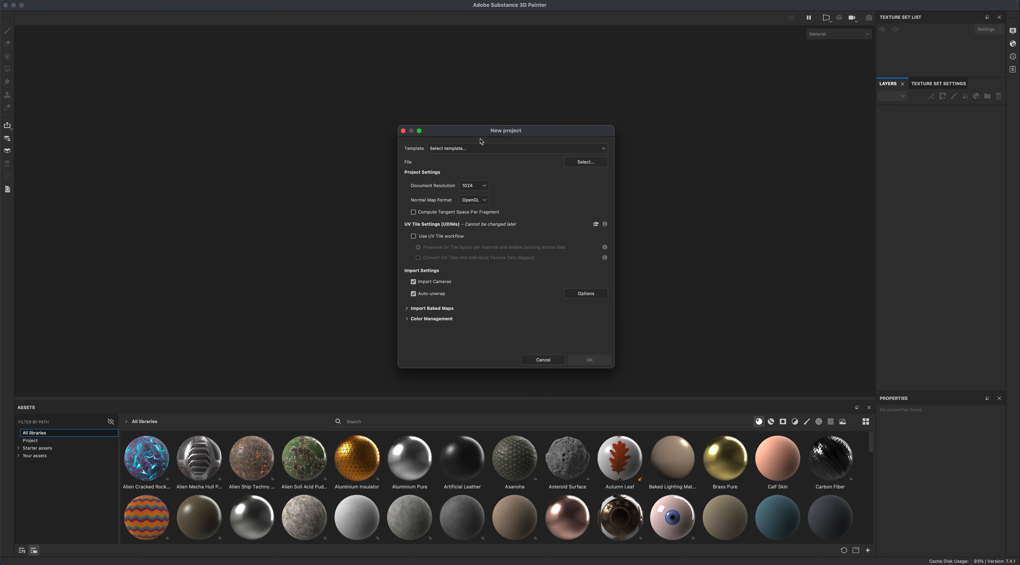
pyautogui.click(475, 189)
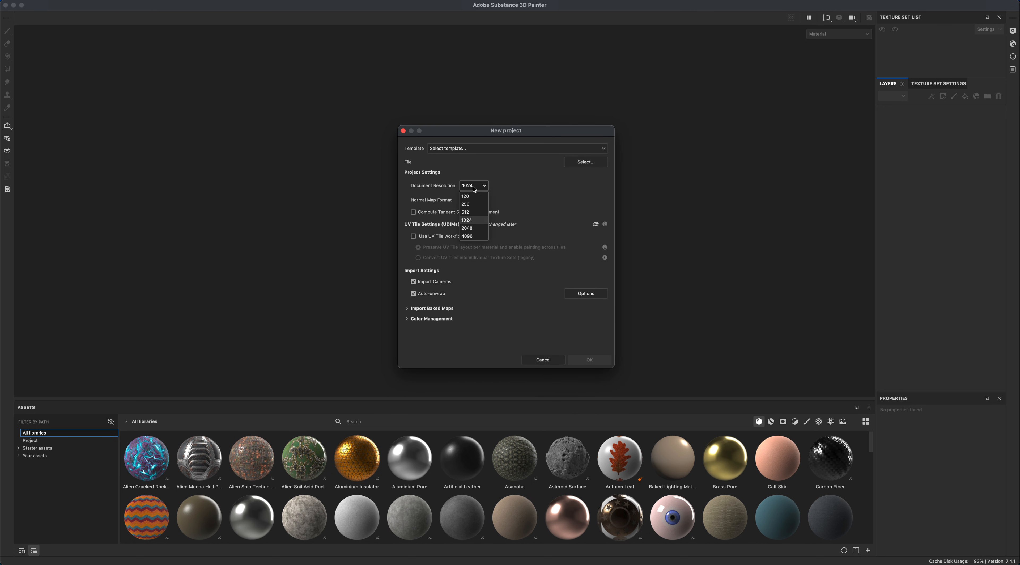
pyautogui.click(479, 228)
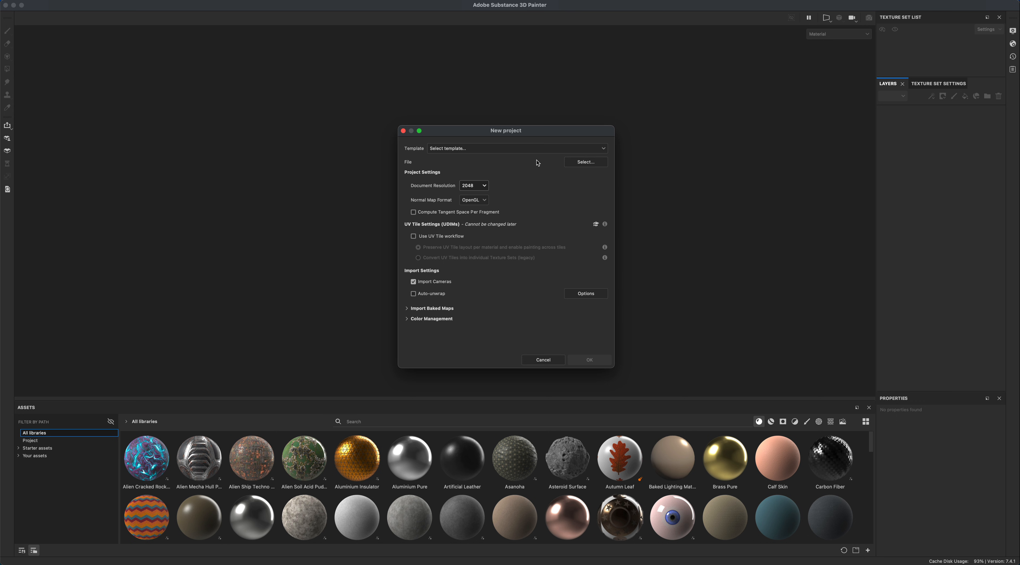
# Step: Select Merged_male_zbrush_1.obj from the RockMan folder as the project mesh and create the project
pyautogui.moveTo(541, 133); pyautogui.dragTo(557, 106)
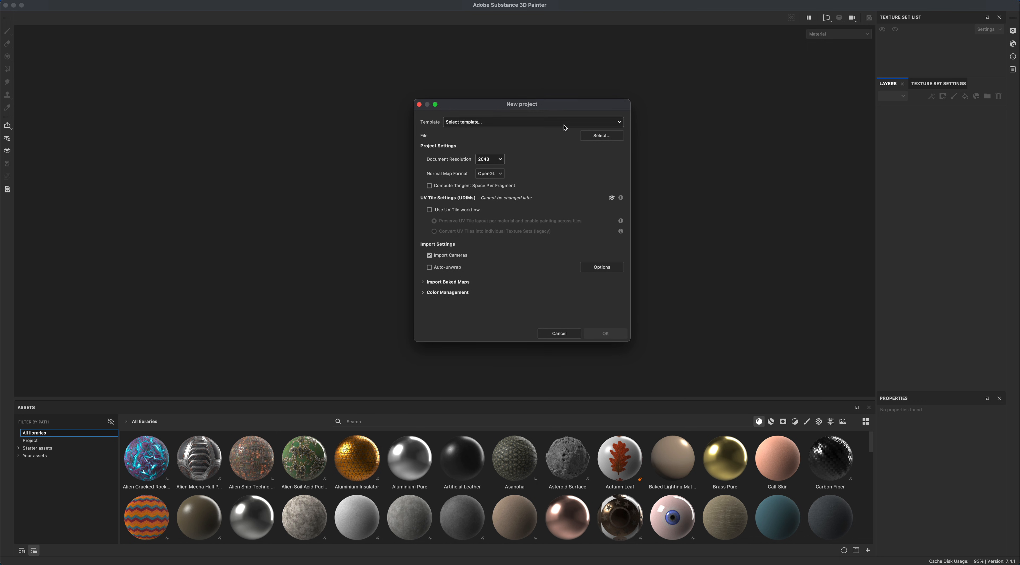
pyautogui.click(597, 138)
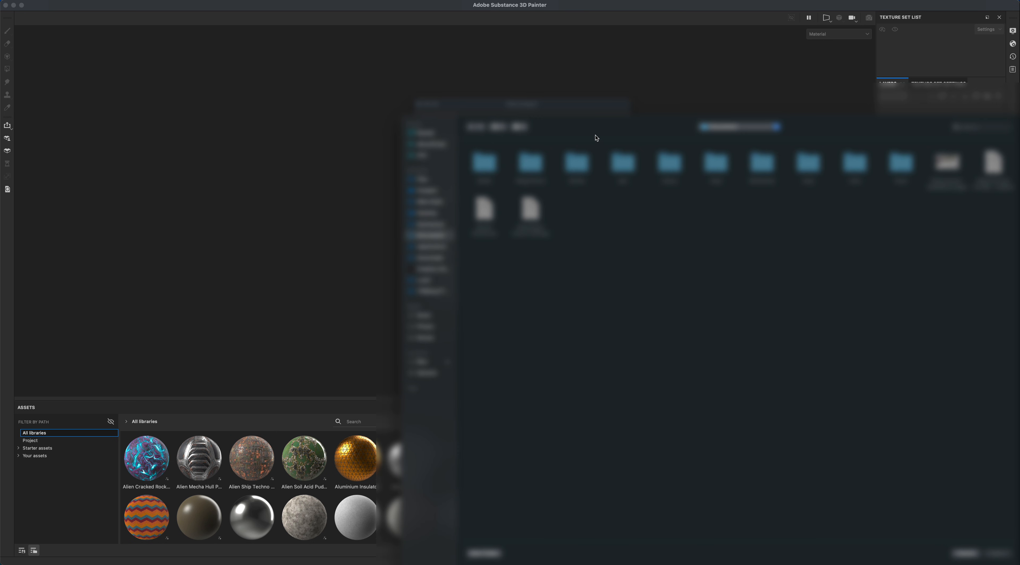
pyautogui.click(723, 126)
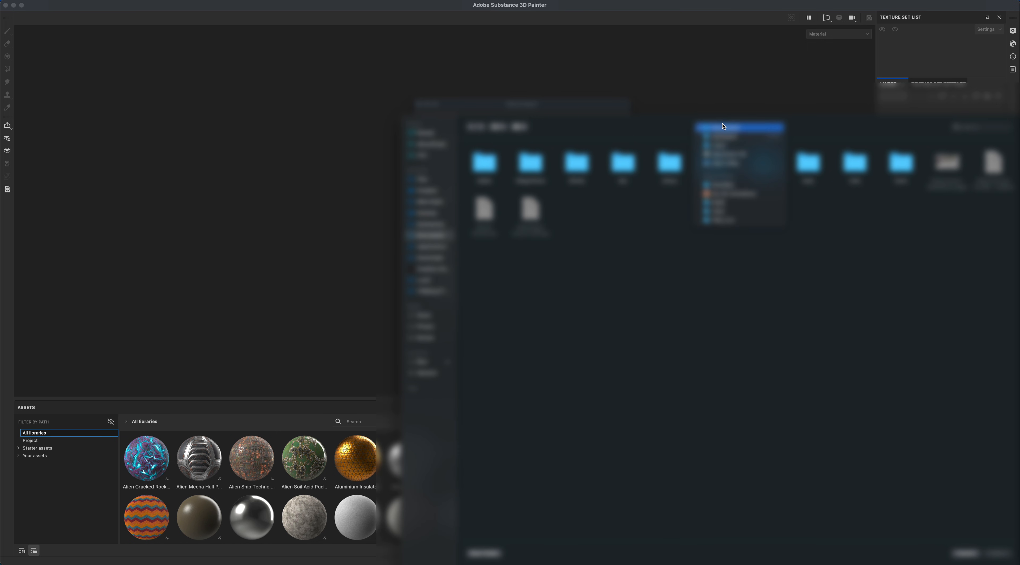
pyautogui.click(731, 185)
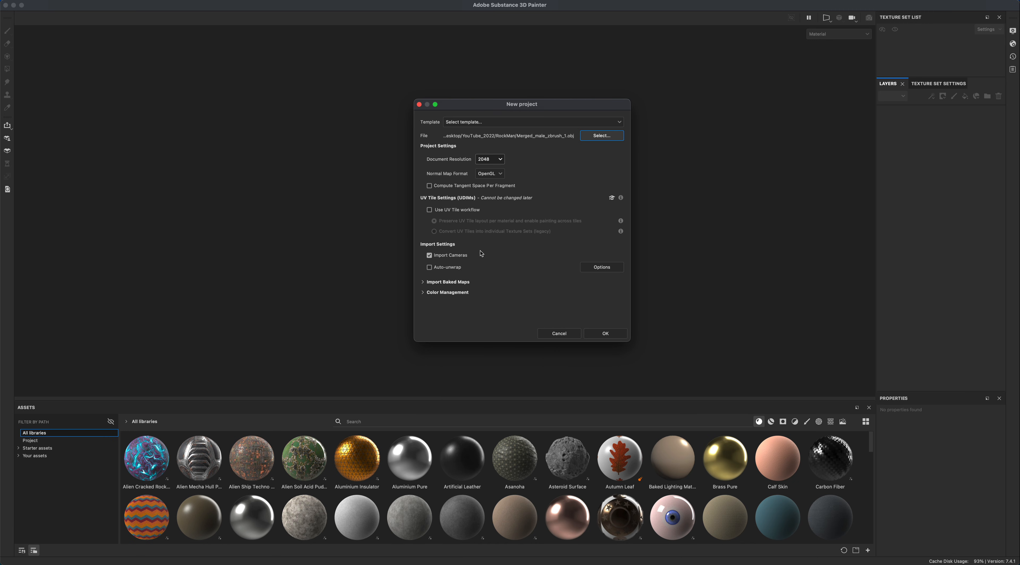
pyautogui.click(621, 335)
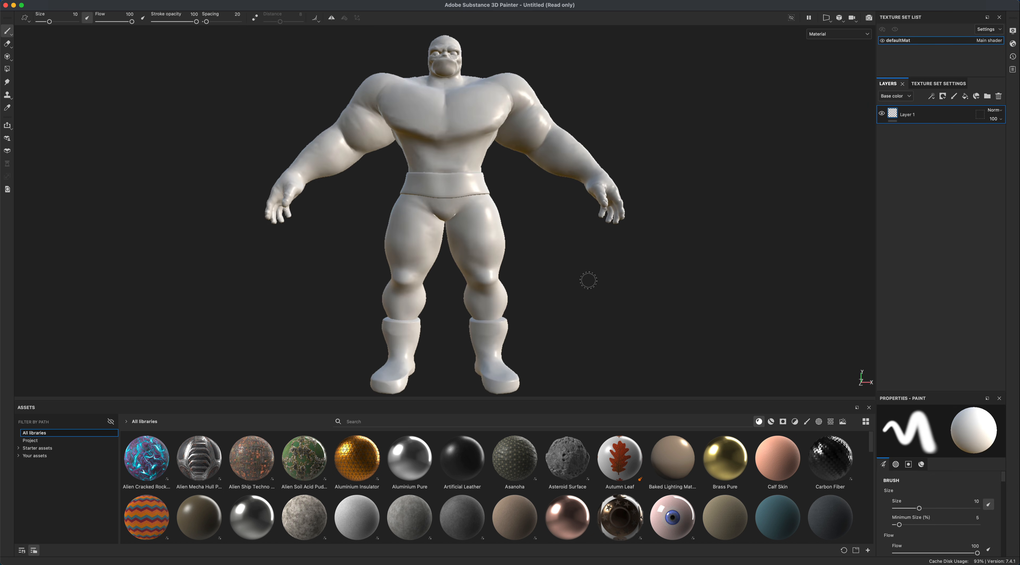
# Step: Enable shadows in the display settings and set the shadows opacity to 20
pyautogui.keyDown('alt'); pyautogui.moveTo(588, 280); pyautogui.dragTo(658, 274); pyautogui.keyUp('alt')
pyautogui.click(1013, 30)
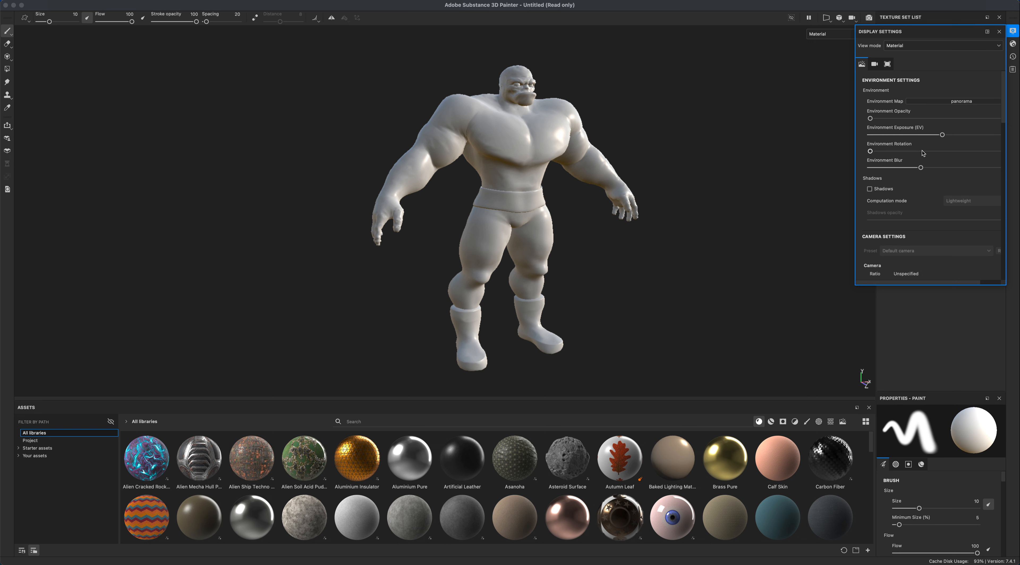
pyautogui.click(871, 189)
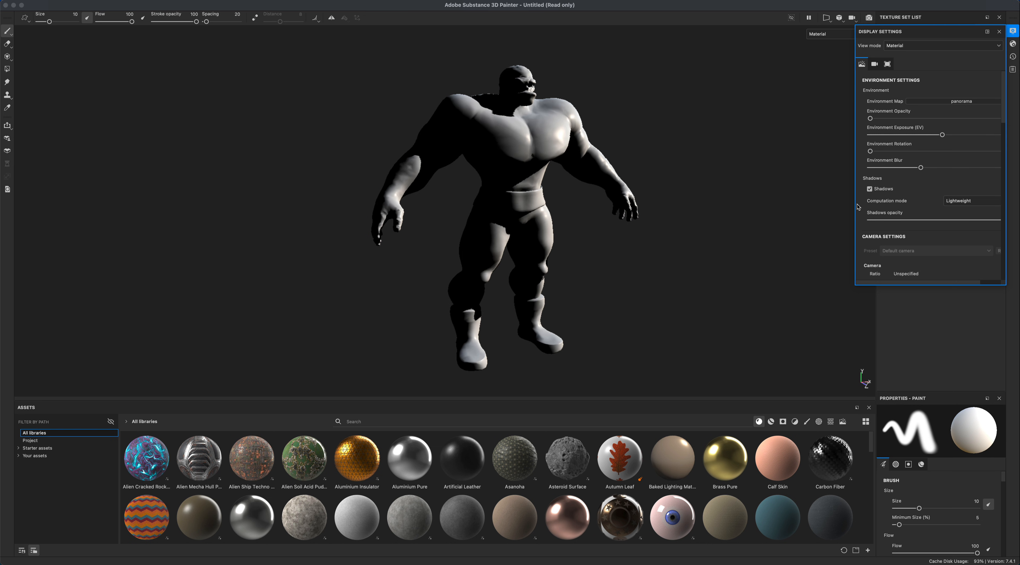
pyautogui.moveTo(855, 206); pyautogui.dragTo(717, 208)
pyautogui.moveTo(991, 220); pyautogui.dragTo(784, 224)
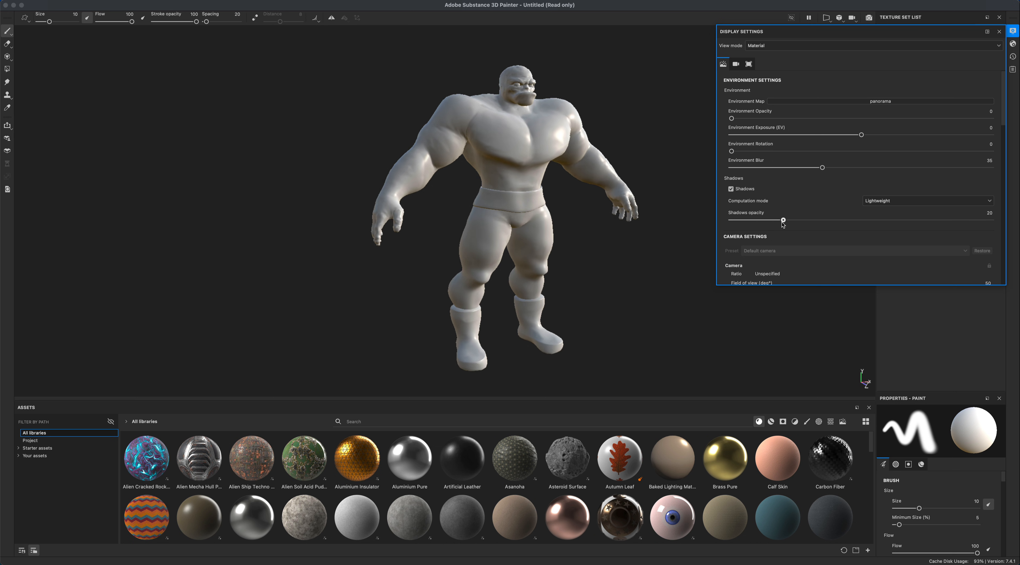
# Step: Activate temporal anti-aliasing in the camera display settings
pyautogui.scroll(-5, 875, 227)
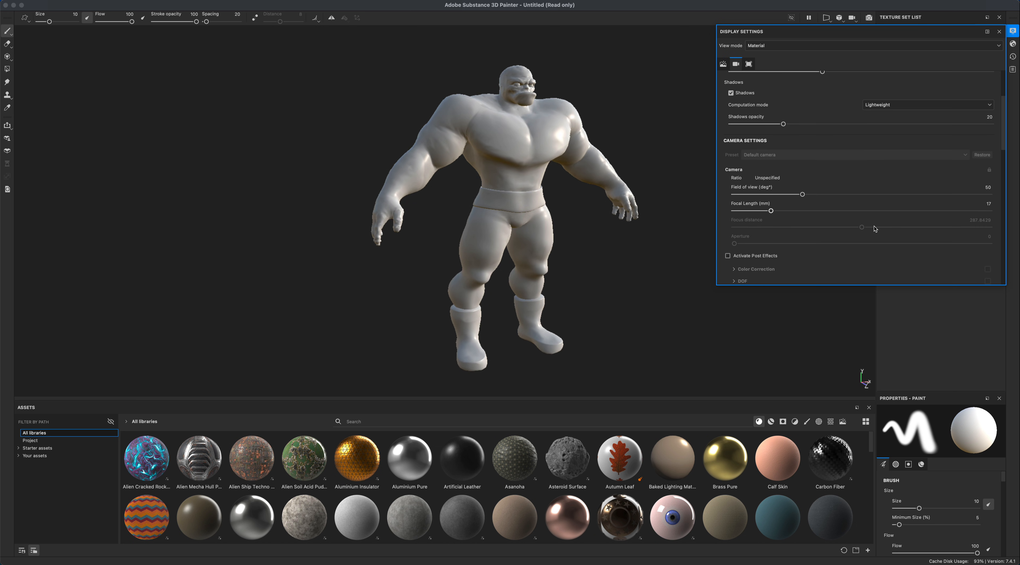
pyautogui.scroll(-10, 875, 229)
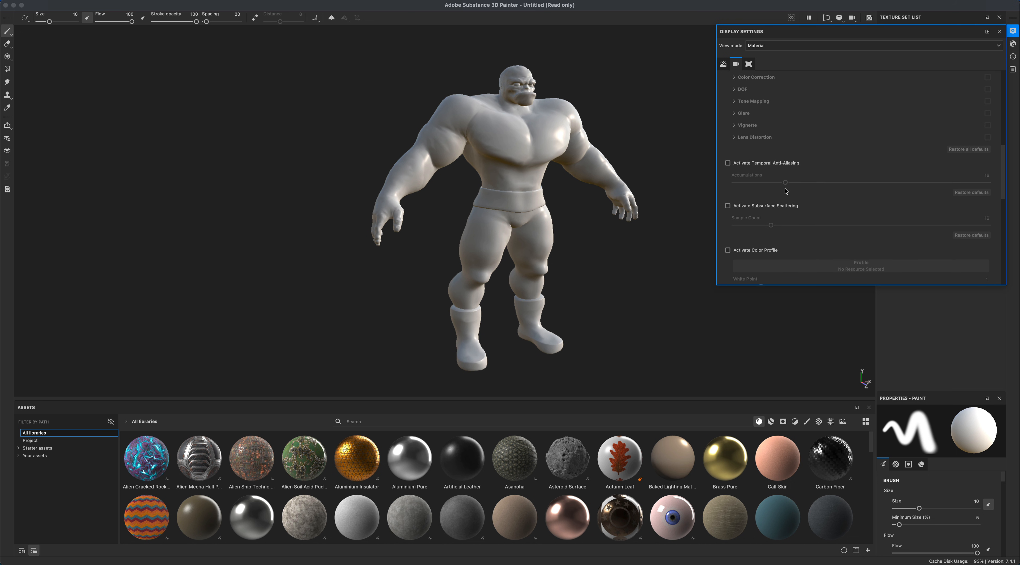
pyautogui.click(765, 164)
# Step: Replace the panorama environment map with the Glazed environment and close the display settings
pyautogui.scroll(10, 860, 232)
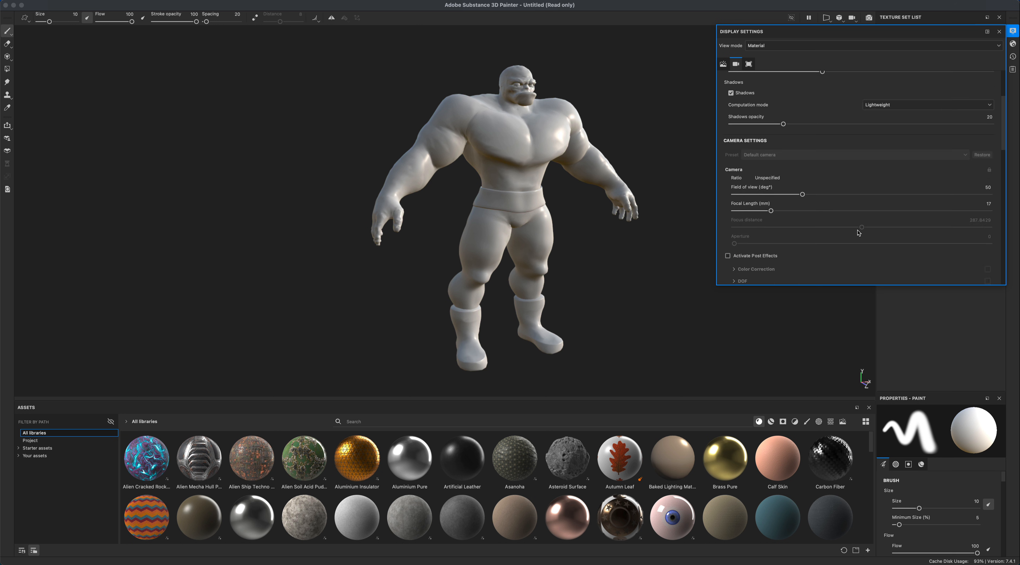
pyautogui.click(888, 102)
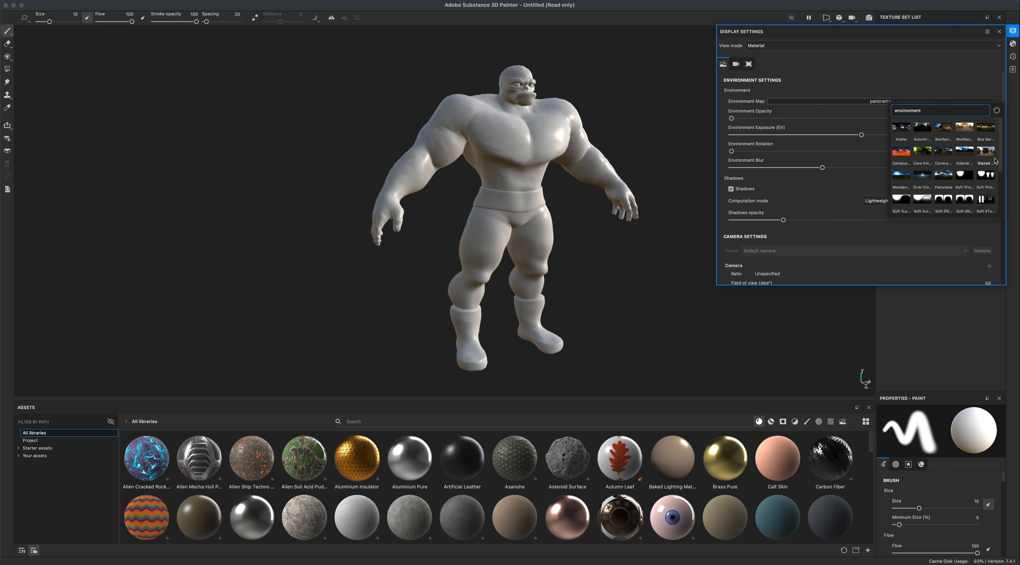
pyautogui.click(986, 150)
pyautogui.keyDown('alt'); pyautogui.moveTo(653, 199); pyautogui.dragTo(567, 188); pyautogui.keyUp('alt')
pyautogui.click(1013, 32)
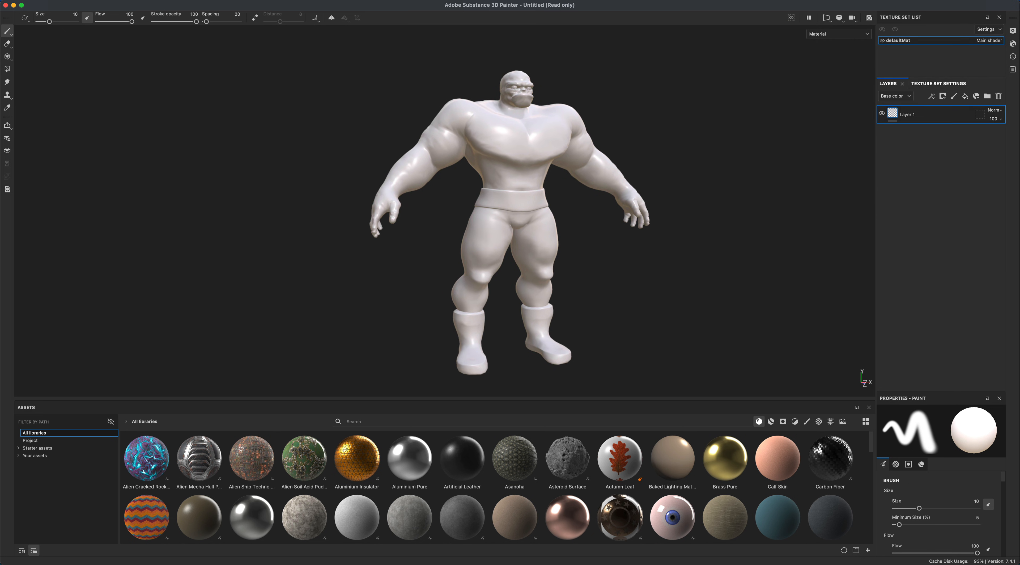
# Step: Open mesh map baking for the defaultMat texture set and set the output size to 2048
pyautogui.keyDown('alt'); pyautogui.moveTo(713, 223); pyautogui.dragTo(674, 235); pyautogui.keyUp('alt')
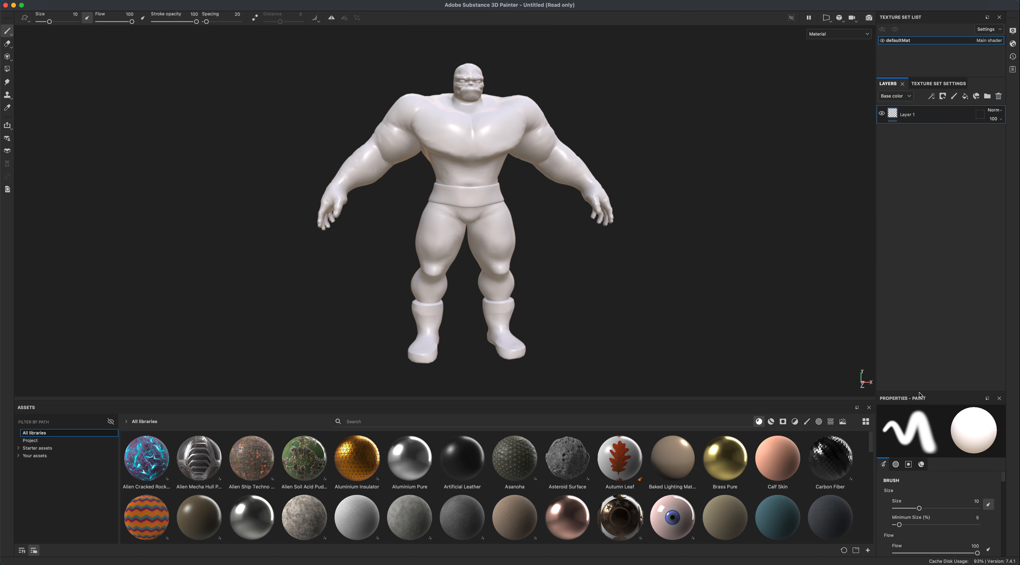
pyautogui.click(928, 84)
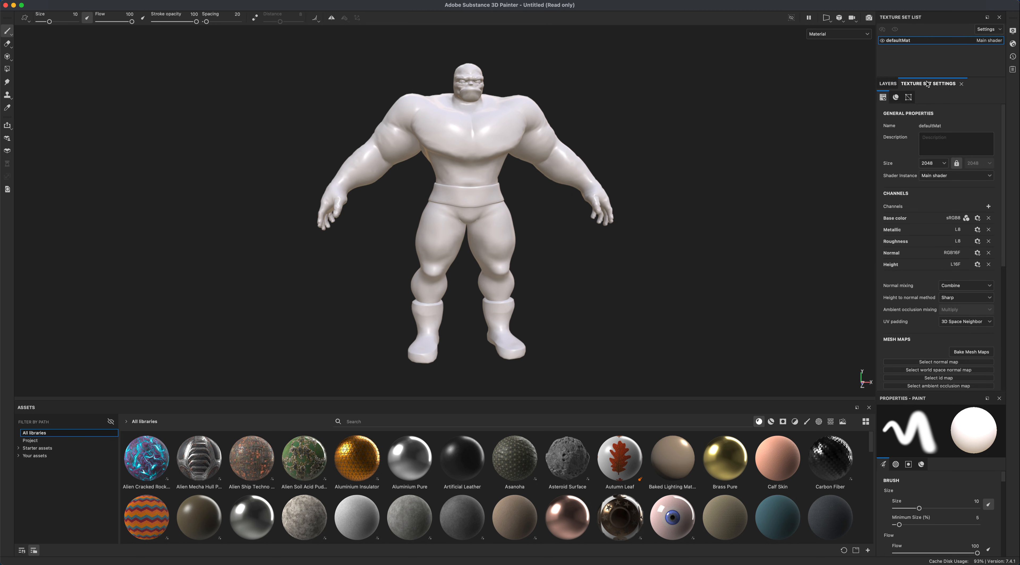
pyautogui.scroll(-3, 982, 282)
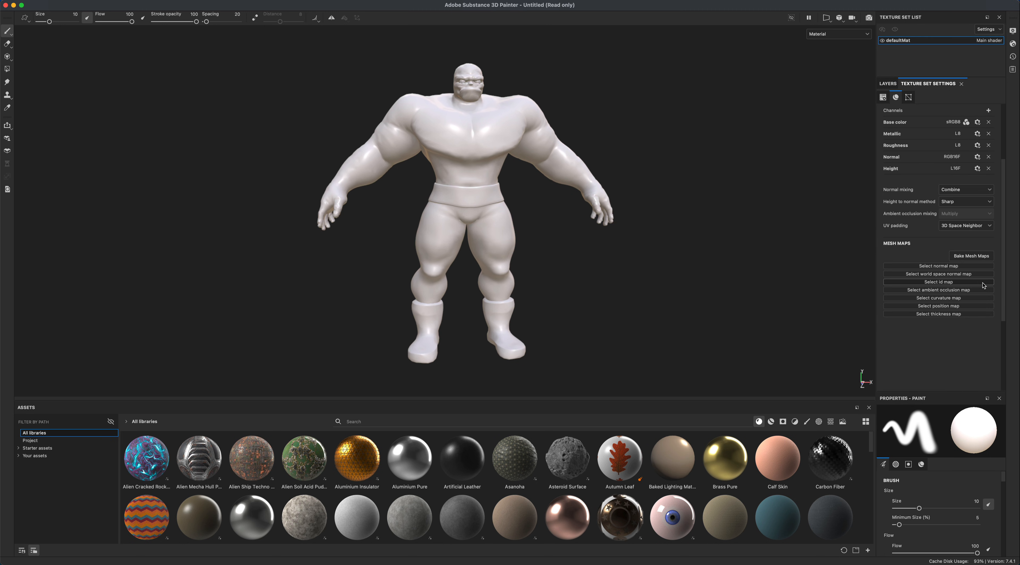
pyautogui.click(966, 257)
pyautogui.click(512, 172)
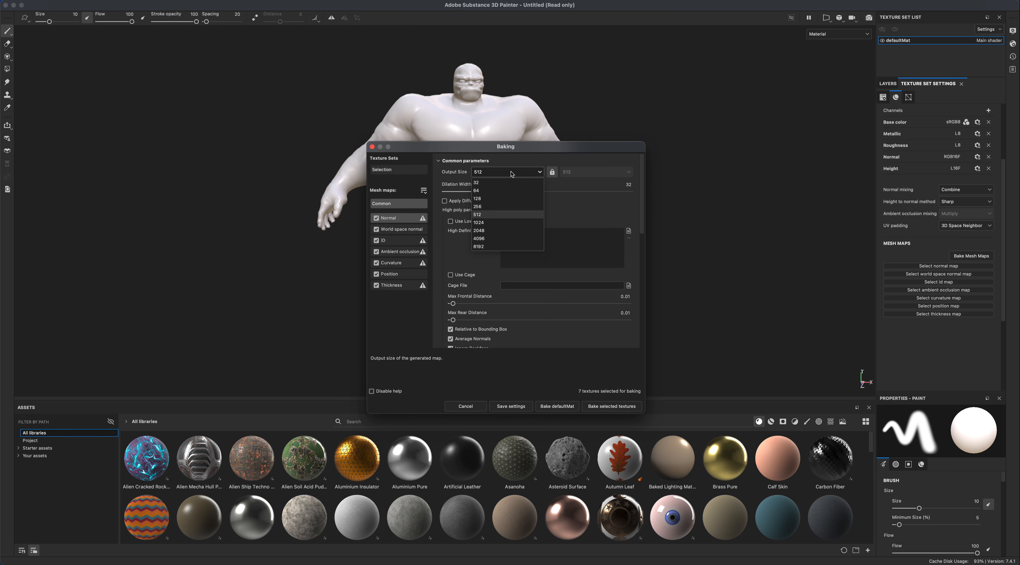
pyautogui.click(511, 232)
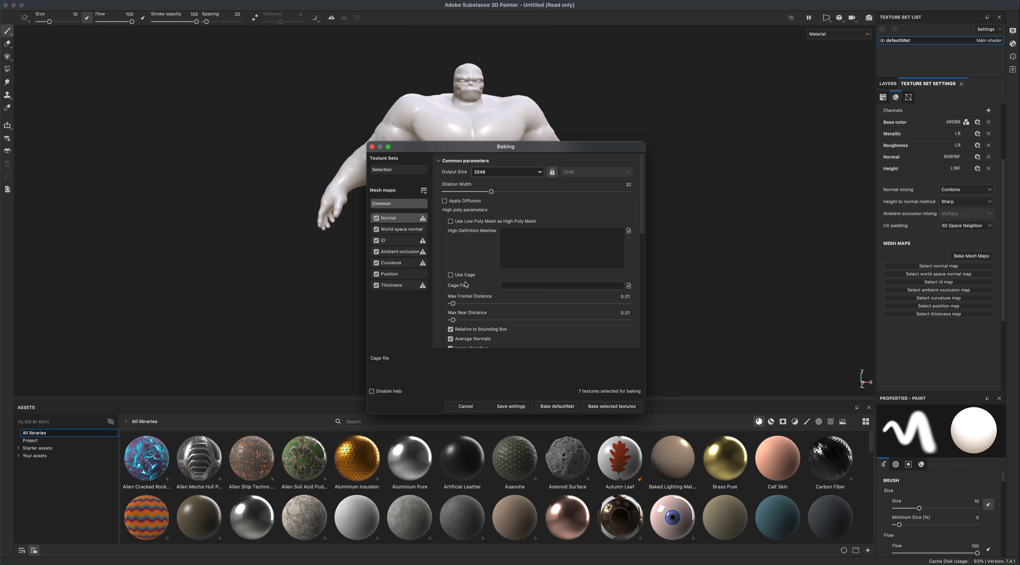
# Step: Choose an antialiasing level for the bake and bake all the selected mesh maps for defaultMat
pyautogui.scroll(-2, 485, 313)
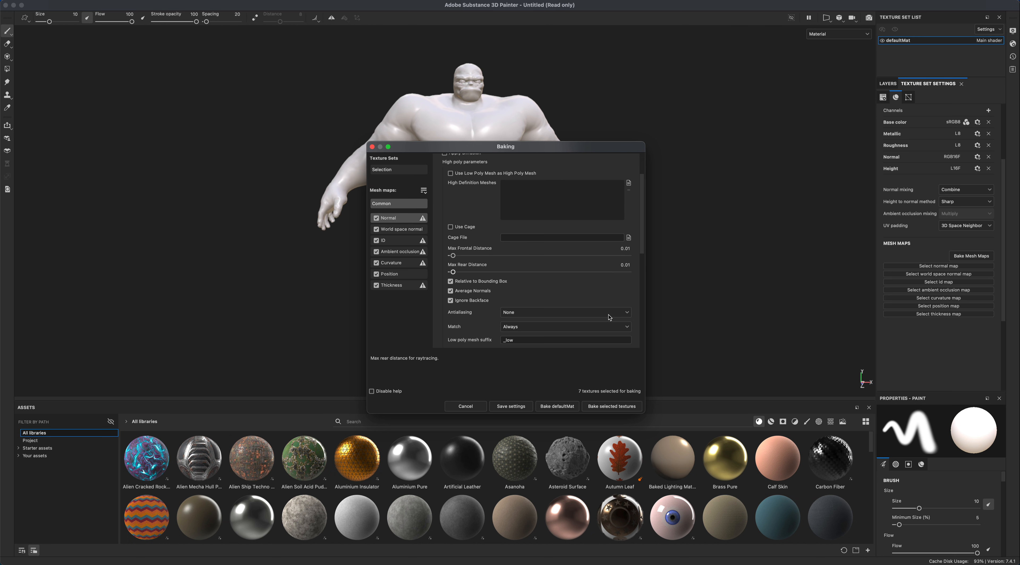
pyautogui.click(563, 315)
pyautogui.click(562, 331)
pyautogui.click(612, 407)
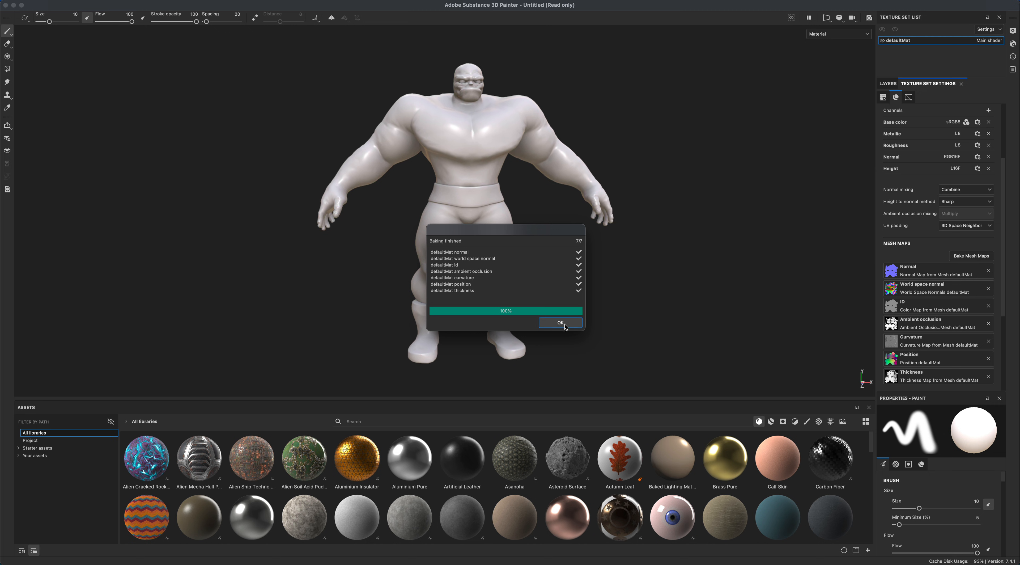
pyautogui.click(566, 322)
pyautogui.moveTo(579, 322)
pyautogui.keyDown('alt'); pyautogui.mouseDown()
pyautogui.moveTo(811, 335)
pyautogui.moveTo(724, 346)
pyautogui.moveTo(193, 291)
pyautogui.moveTo(242, 368)
pyautogui.moveTo(669, 326)
pyautogui.moveTo(794, 340)
pyautogui.moveTo(321, 275)
pyautogui.moveTo(486, 247)
pyautogui.moveTo(653, 253)
pyautogui.moveTo(644, 306)
pyautogui.moveTo(817, 306)
pyautogui.moveTo(720, 337)
pyautogui.moveTo(674, 325)
pyautogui.moveTo(725, 321)
pyautogui.moveTo(654, 324)
pyautogui.mouseUp(); pyautogui.keyUp('alt')
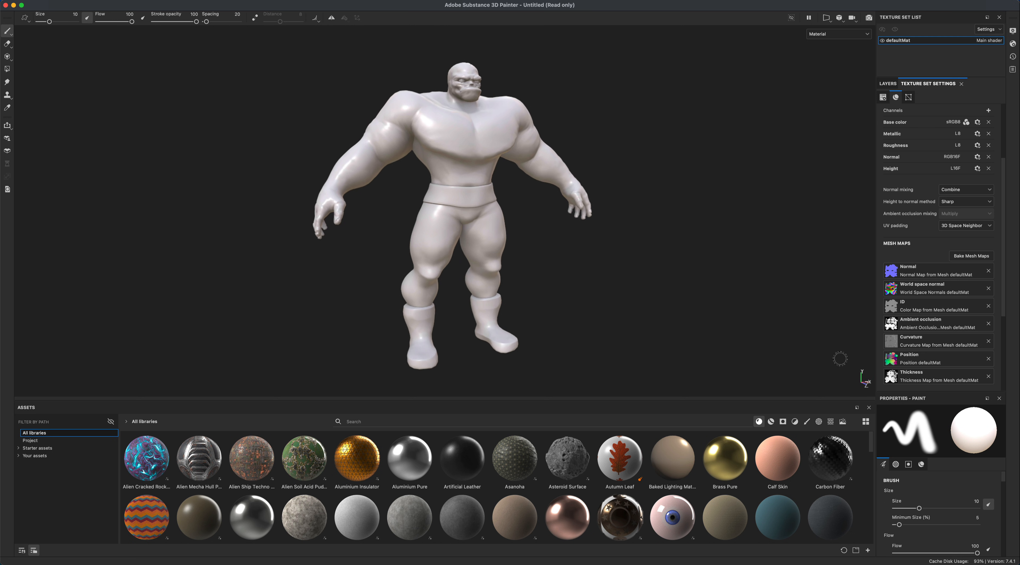
# Step: Dock the paint properties panel beside the vertical tool strip and widen it
pyautogui.moveTo(904, 401)
pyautogui.mouseDown()
pyautogui.moveTo(220, 155)
pyautogui.moveTo(16, 60)
pyautogui.moveTo(29, 46)
pyautogui.mouseUp()
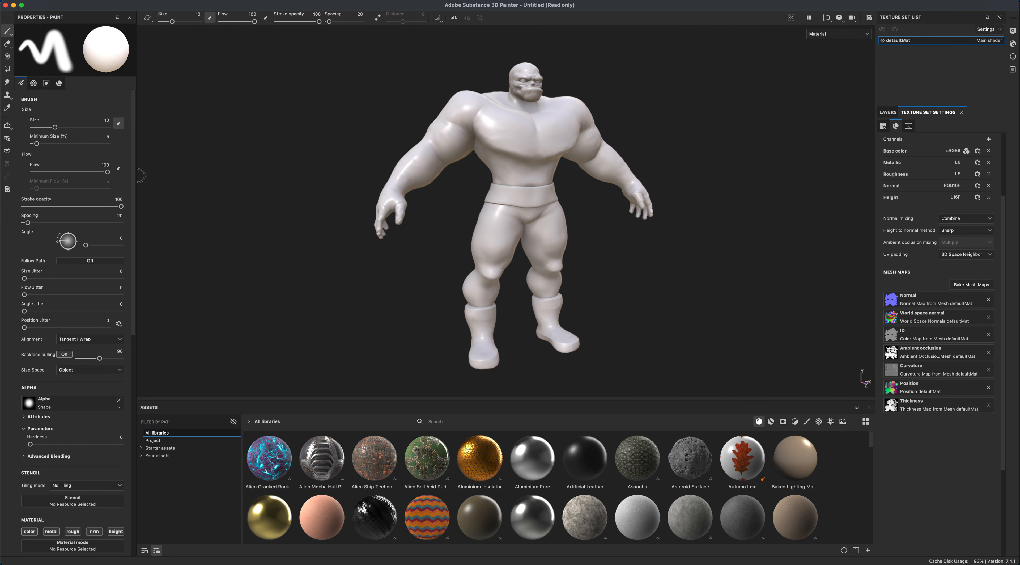
pyautogui.moveTo(136, 175); pyautogui.dragTo(186, 175)
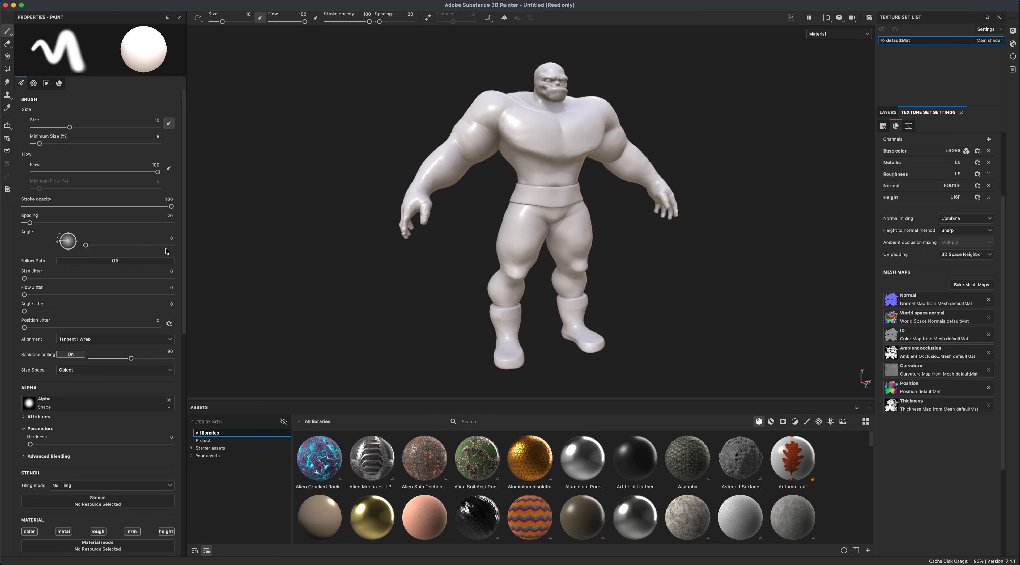
pyautogui.keyDown('alt'); pyautogui.moveTo(314, 265); pyautogui.dragTo(280, 269); pyautogui.keyUp('alt')
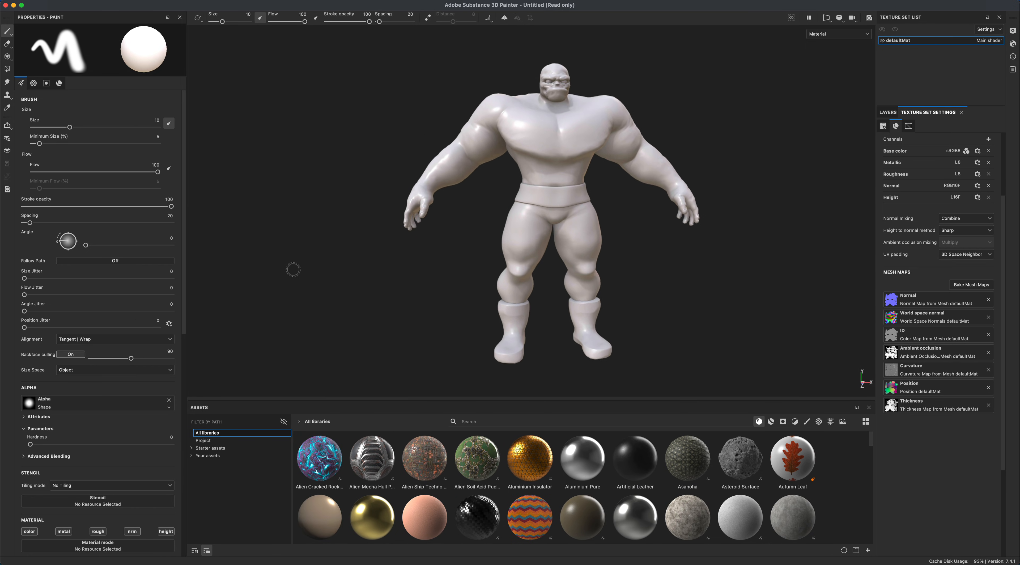
pyautogui.keyDown('alt'); pyautogui.moveTo(327, 282); pyautogui.dragTo(297, 283, button='middle'); pyautogui.keyUp('alt')
pyautogui.keyDown('alt'); pyautogui.moveTo(297, 284); pyautogui.dragTo(322, 266); pyautogui.keyUp('alt')
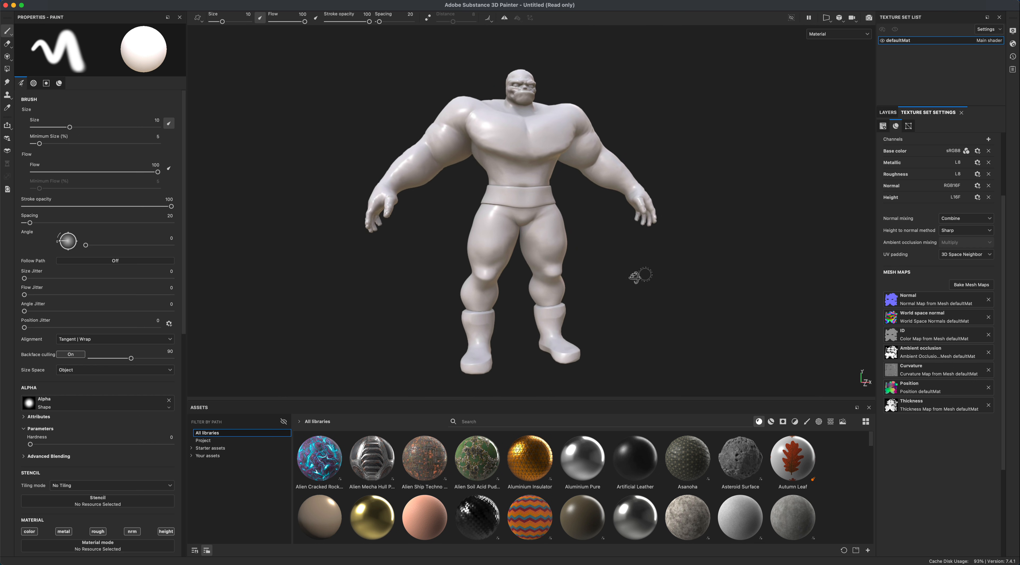
pyautogui.keyDown('alt'); pyautogui.moveTo(640, 276); pyautogui.dragTo(663, 285); pyautogui.keyUp('alt')
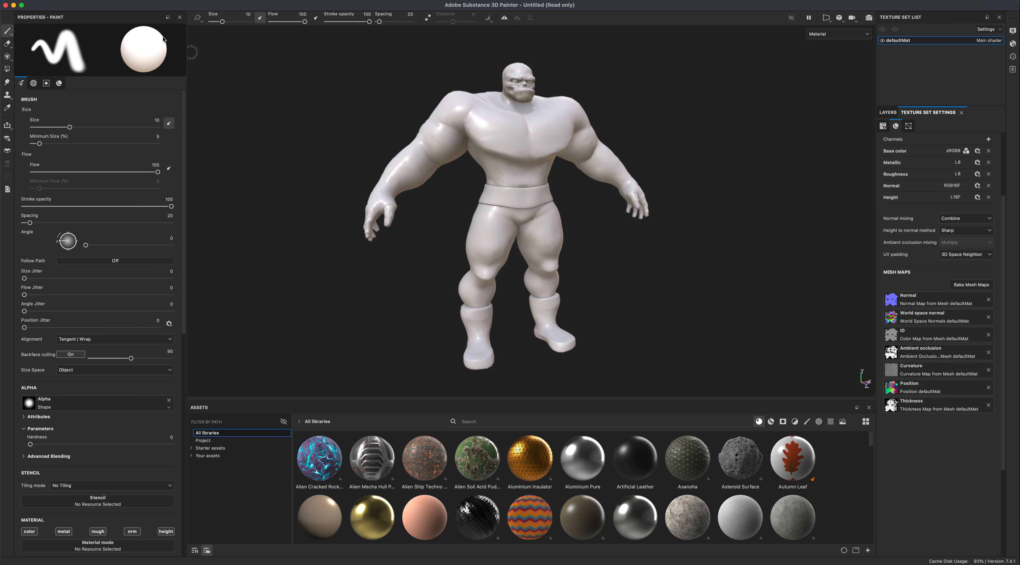
# Step: Import normalMapRockMan.jpg from the RockMan folder as a texture resource into the project 'Untitled'
pyautogui.click(88, 1)
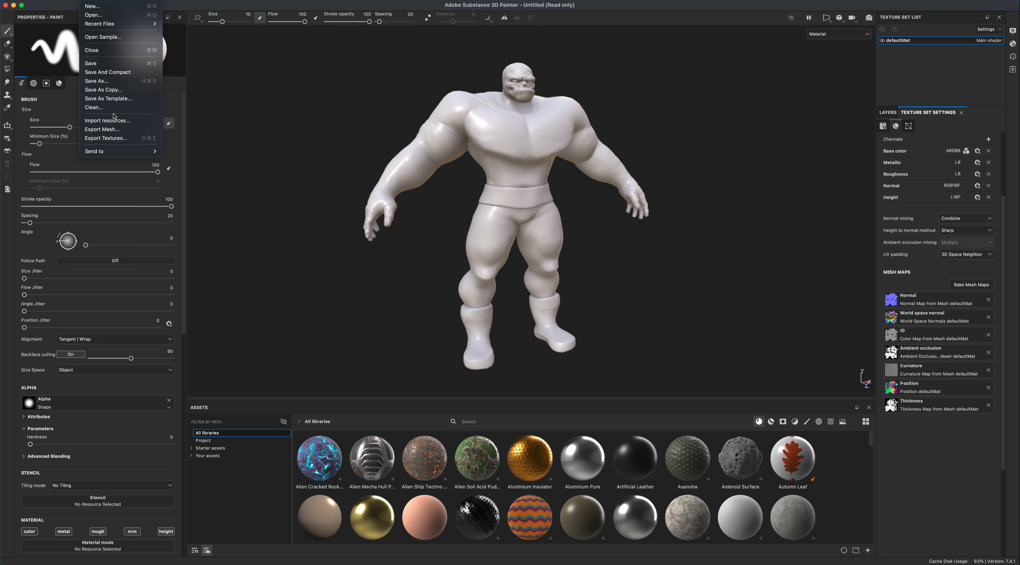
pyautogui.click(107, 120)
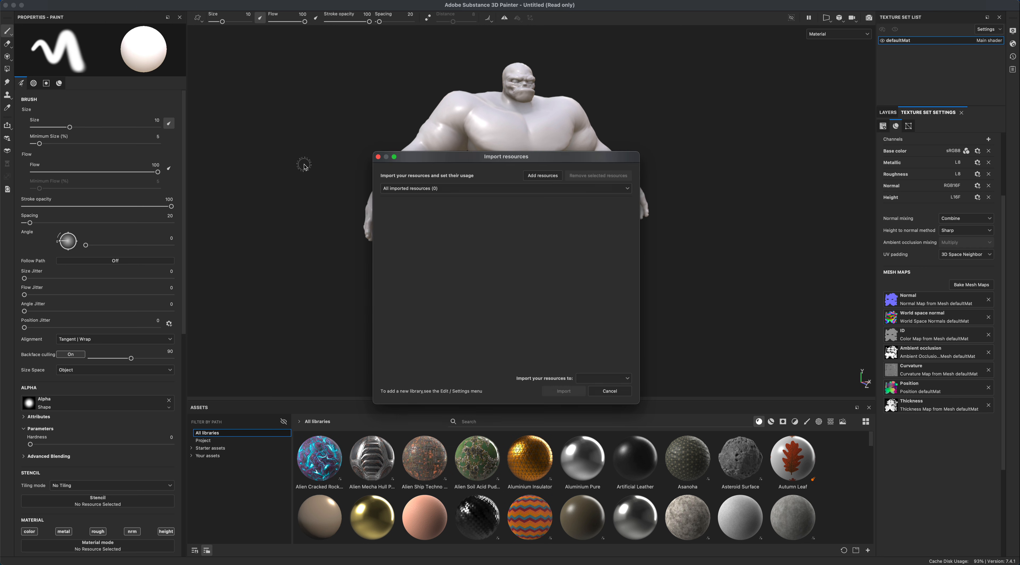
pyautogui.click(550, 176)
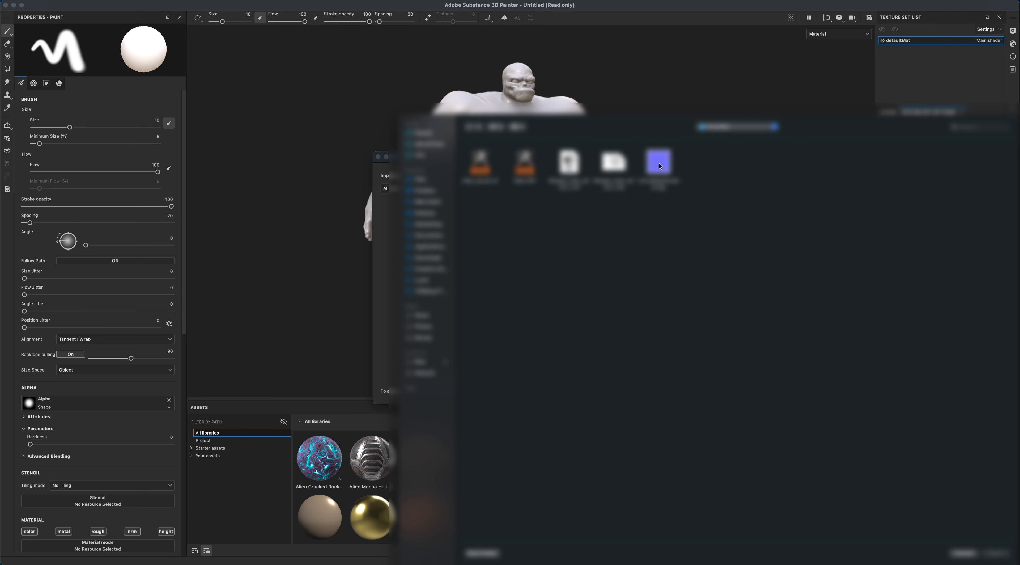
pyautogui.doubleClick(659, 166)
pyautogui.click(608, 202)
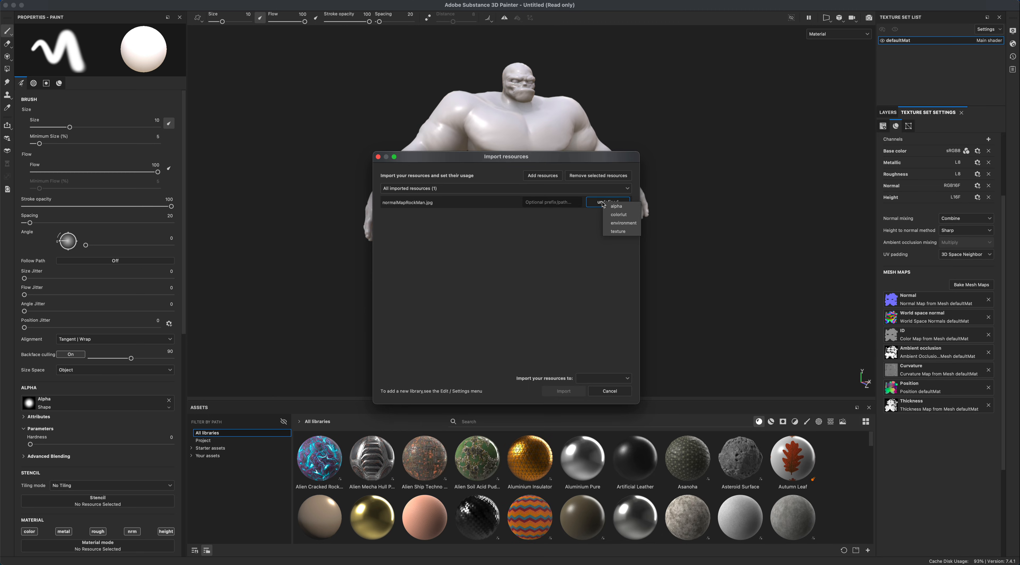
pyautogui.click(619, 232)
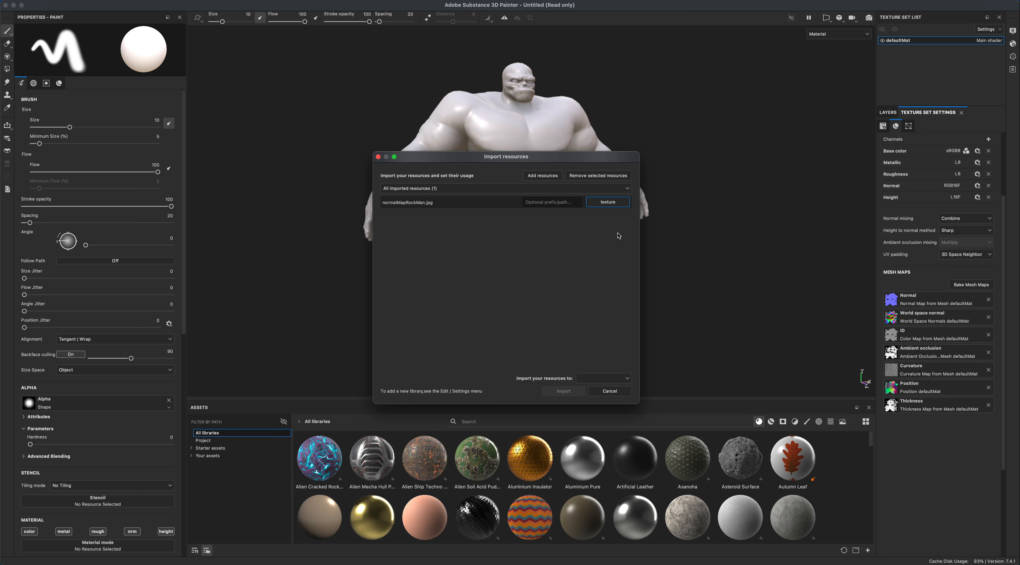
pyautogui.click(594, 378)
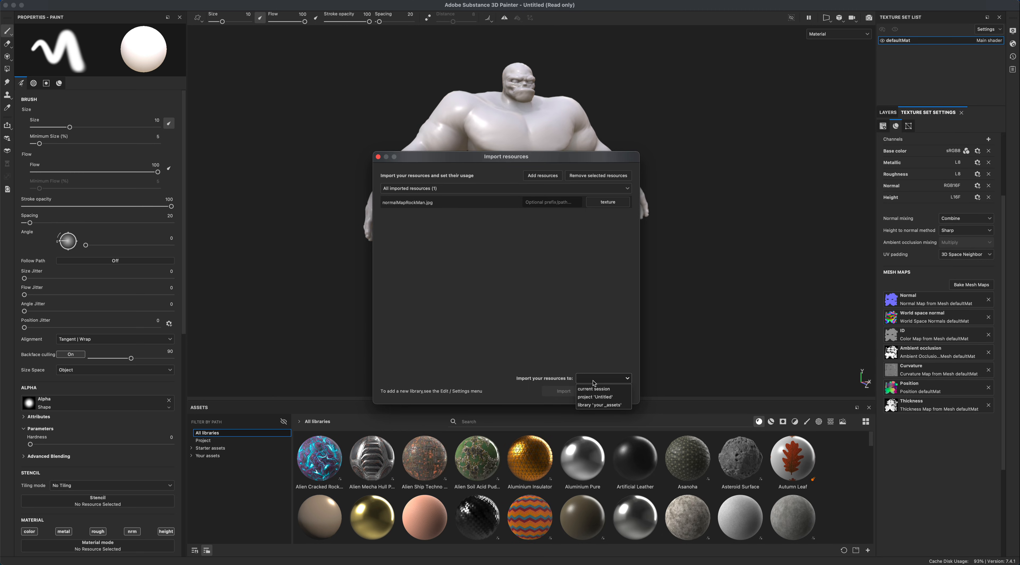
pyautogui.click(619, 398)
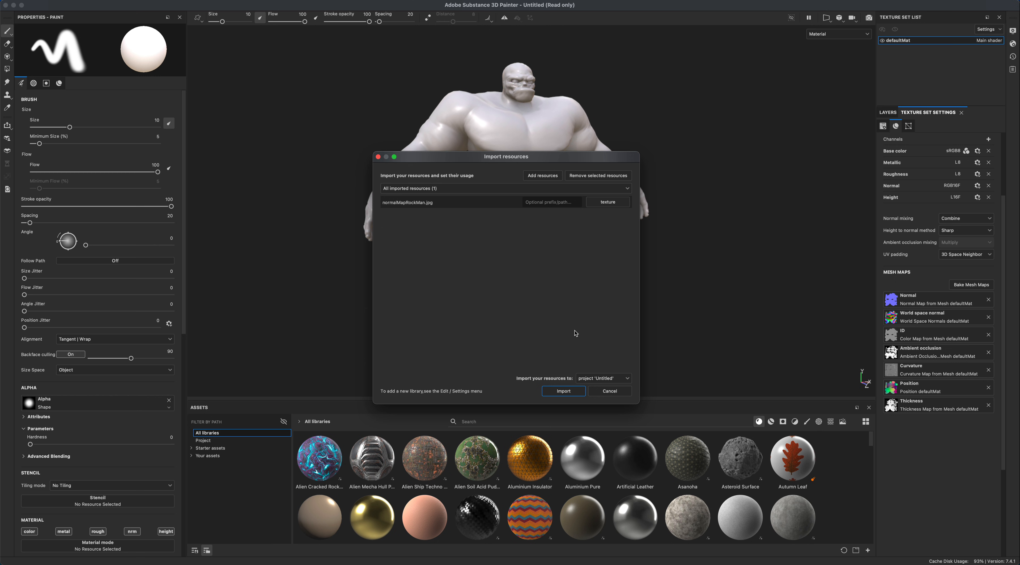
pyautogui.click(563, 391)
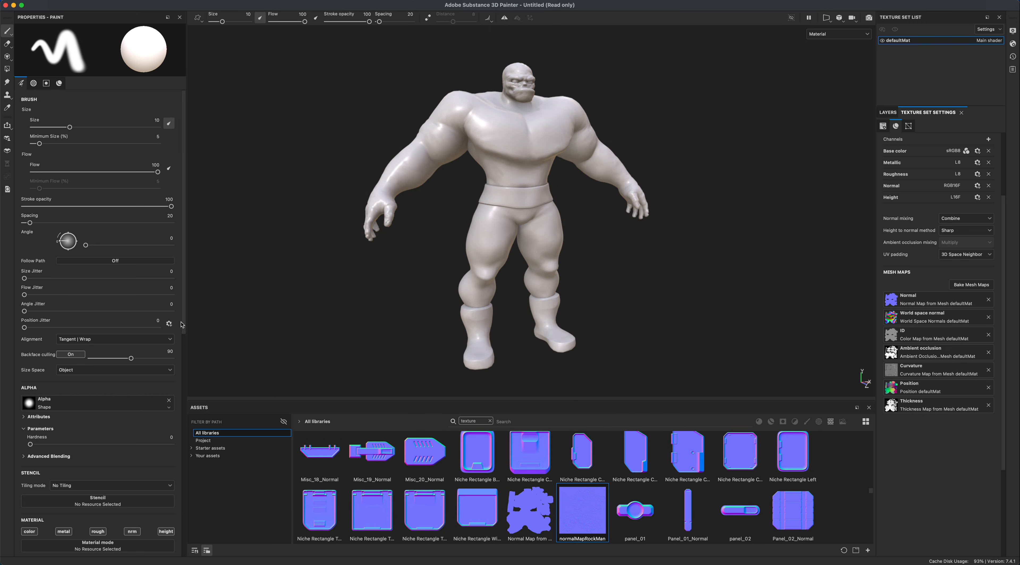
pyautogui.scroll(-5, 170, 337)
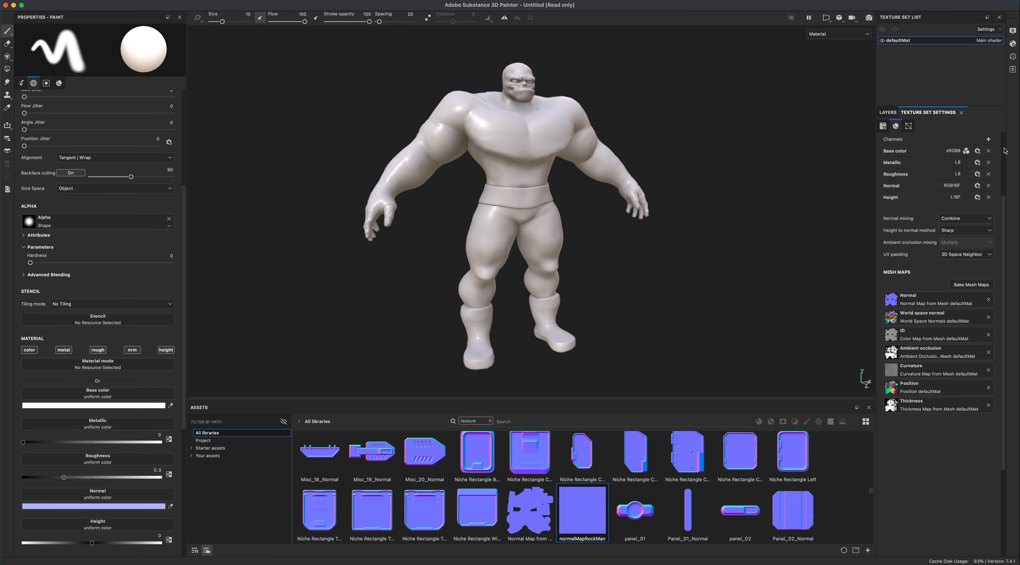
# Step: Replace the default paint layer with a fill layer and assign normalMapRockMan to its Normal channel
pyautogui.scroll(3, 1004, 151)
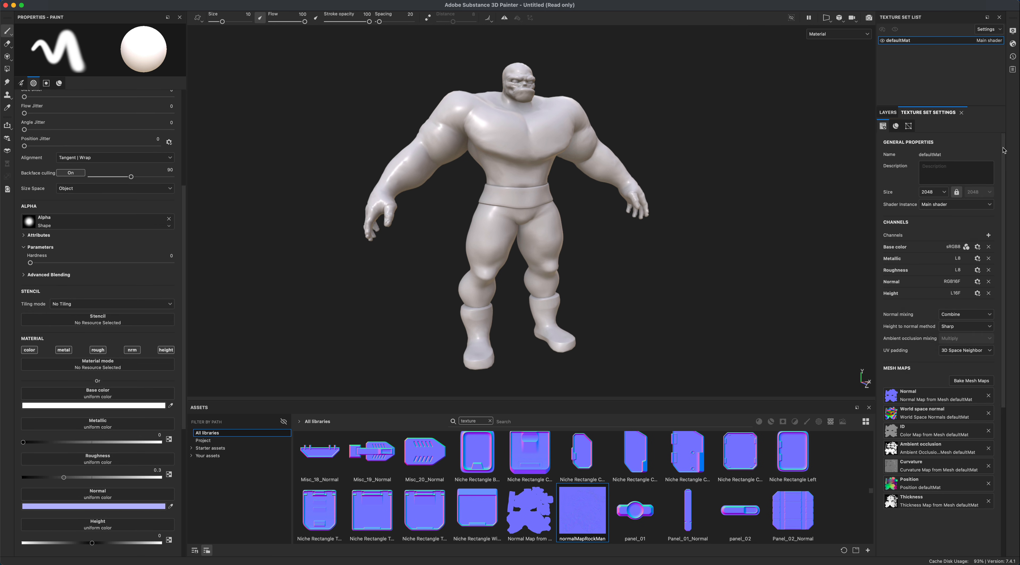
pyautogui.click(888, 113)
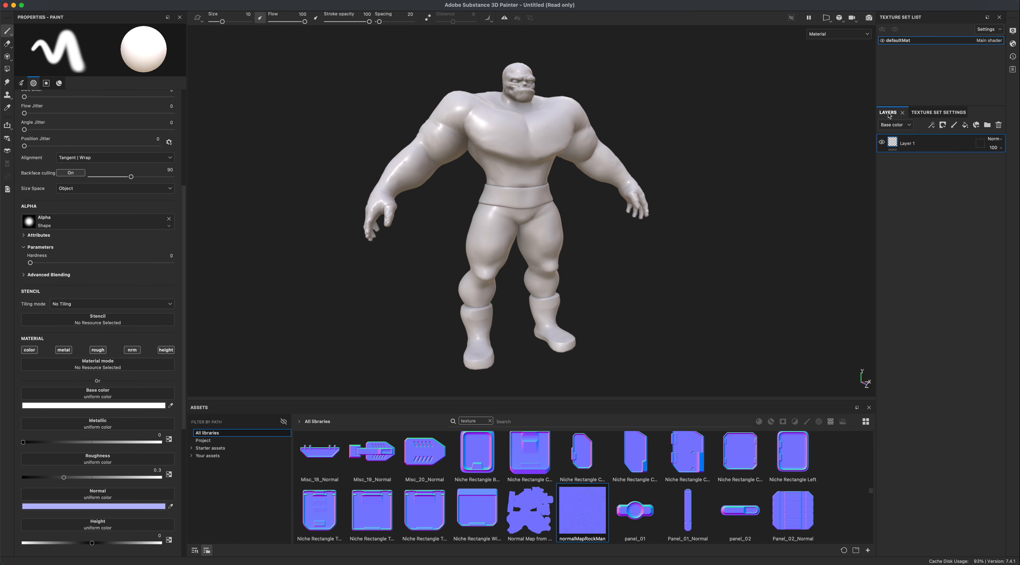
pyautogui.click(999, 126)
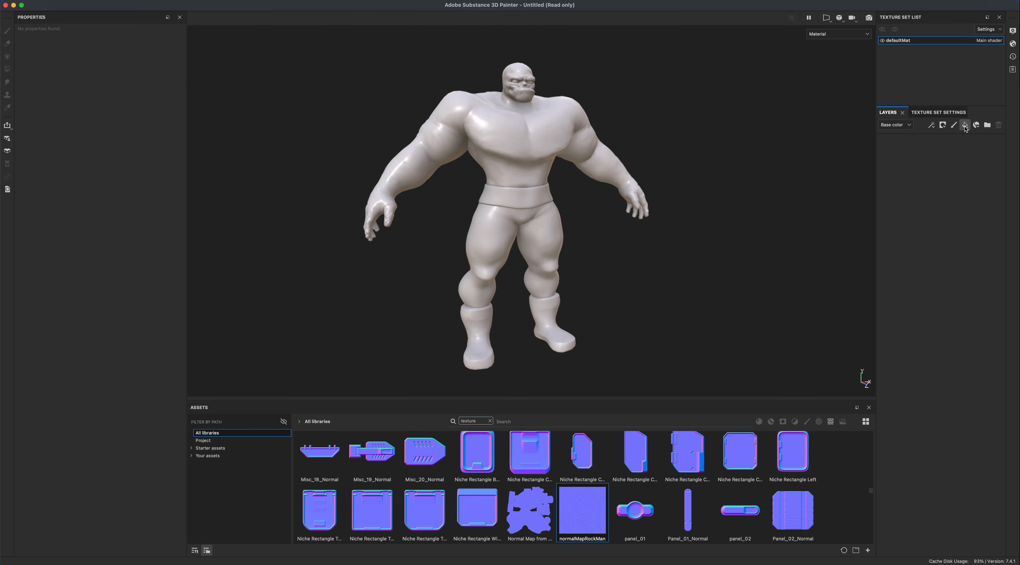
pyautogui.click(966, 126)
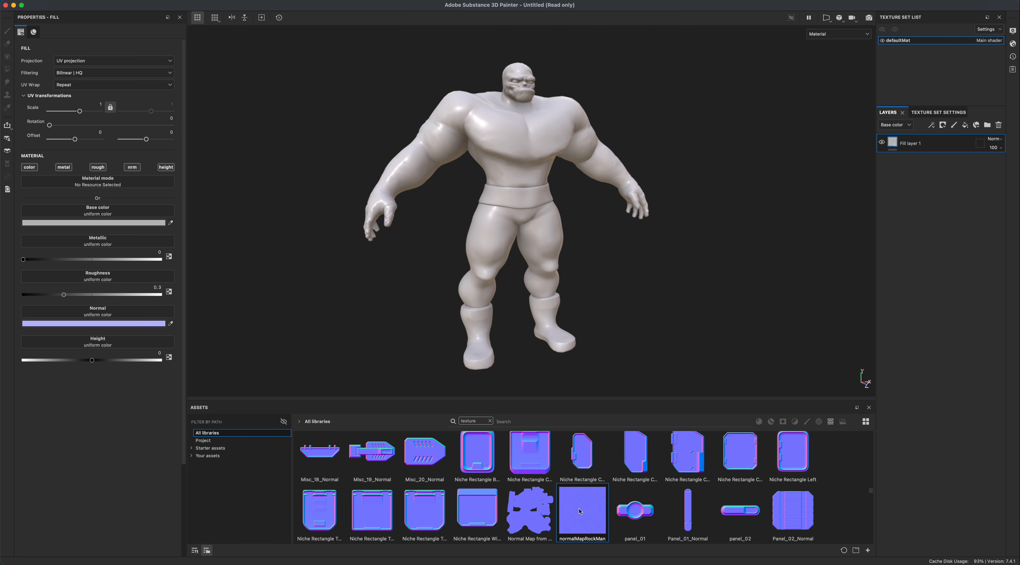
pyautogui.moveTo(586, 512); pyautogui.dragTo(112, 314)
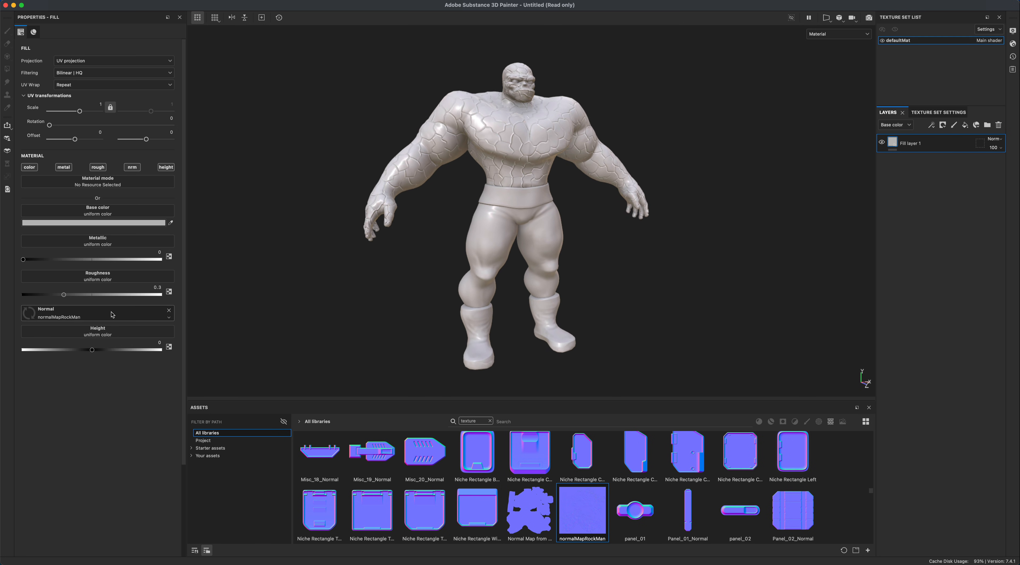
# Step: Examine the rock crack relief on the chest, arms and head from several angles and up close
pyautogui.keyDown('alt'); pyautogui.moveTo(723, 311); pyautogui.dragTo(630, 267); pyautogui.keyUp('alt')
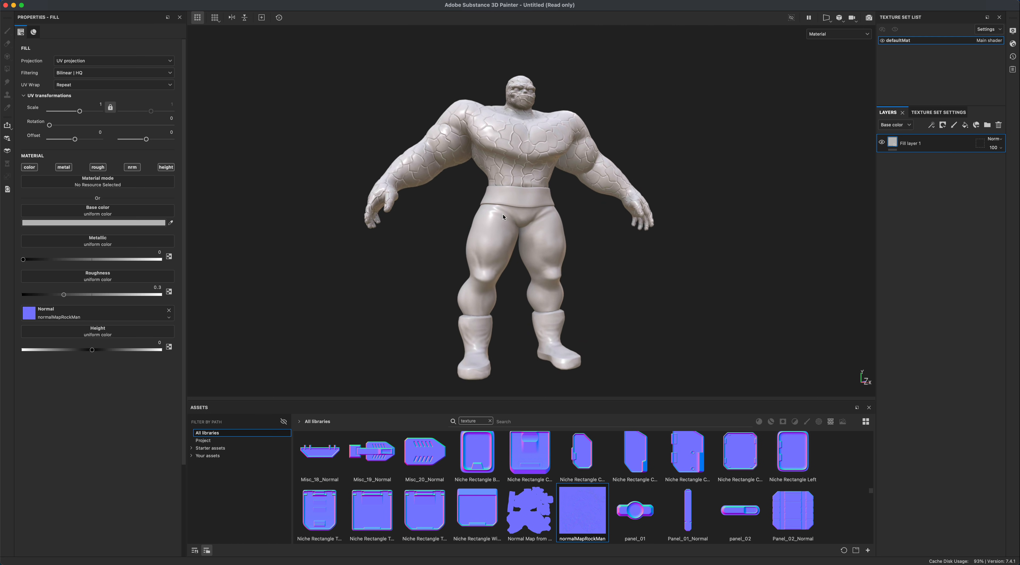
pyautogui.keyDown('alt'); pyautogui.moveTo(427, 219); pyautogui.dragTo(376, 249); pyautogui.keyUp('alt')
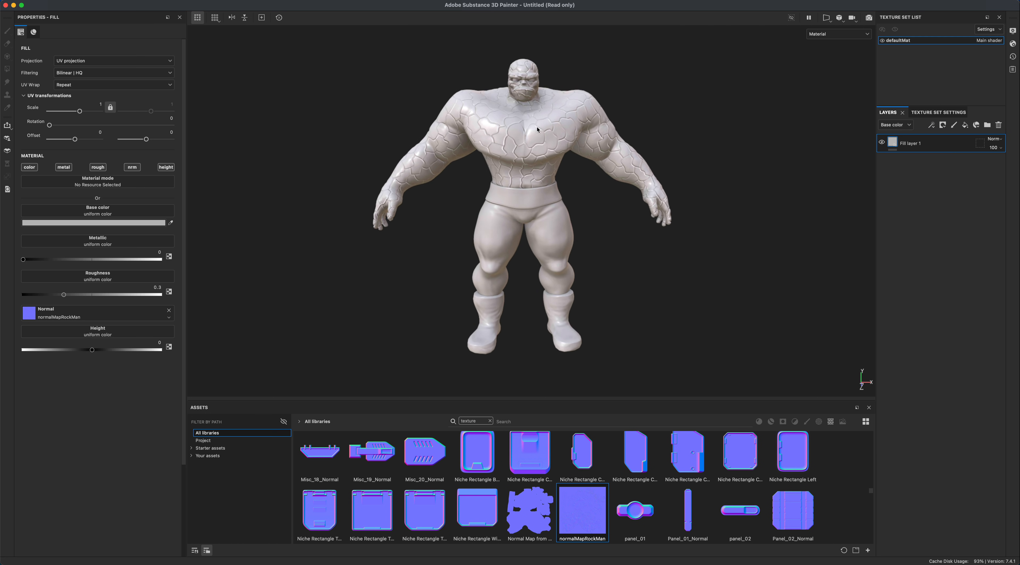
pyautogui.keyDown('alt'); pyautogui.moveTo(628, 232); pyautogui.dragTo(583, 243); pyautogui.keyUp('alt')
pyautogui.keyDown('alt'); pyautogui.moveTo(635, 203); pyautogui.dragTo(488, 309); pyautogui.keyUp('alt')
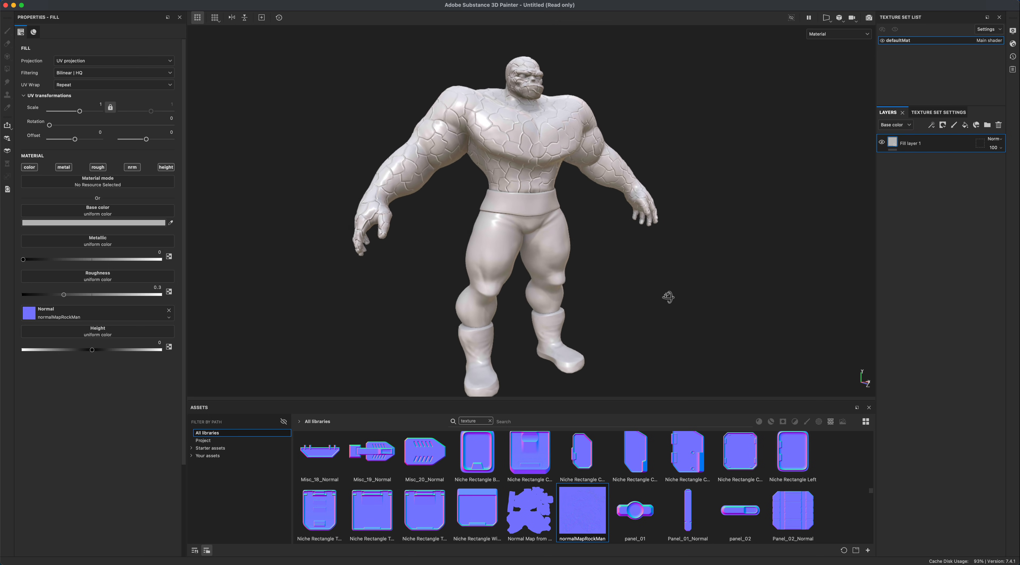
pyautogui.keyDown('alt'); pyautogui.moveTo(668, 297); pyautogui.dragTo(702, 305); pyautogui.keyUp('alt')
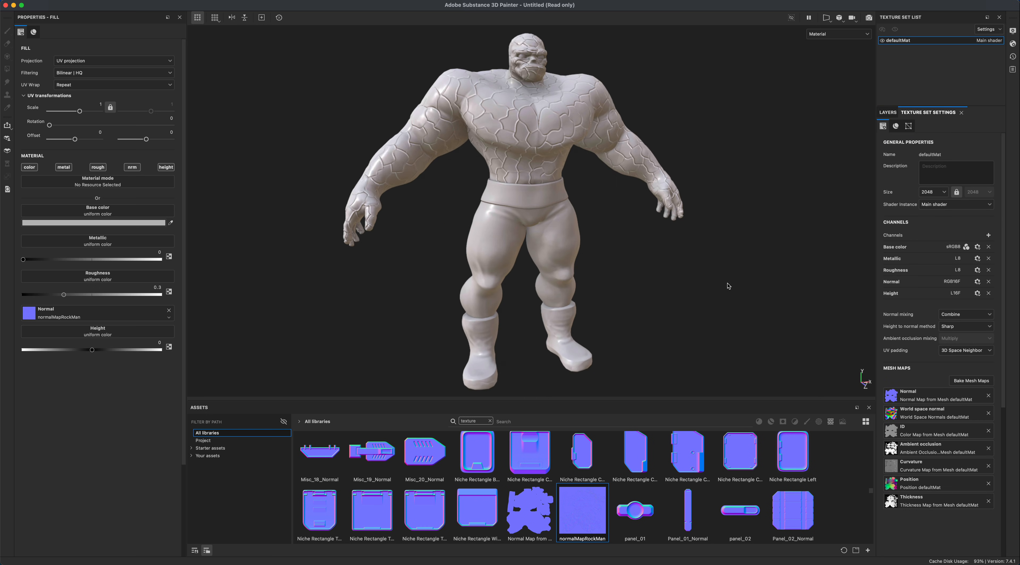
pyautogui.keyDown('alt'); pyautogui.moveTo(729, 286); pyautogui.dragTo(708, 314); pyautogui.keyUp('alt')
pyautogui.scroll(2, 708, 314)
pyautogui.moveTo(682, 304)
pyautogui.keyDown('alt'); pyautogui.mouseDown(button='middle')
pyautogui.moveTo(661, 344)
pyautogui.moveTo(742, 329)
pyautogui.moveTo(702, 335)
pyautogui.moveTo(681, 317)
pyautogui.mouseUp(button='middle'); pyautogui.keyUp('alt')
pyautogui.scroll(4, 660, 344)
pyautogui.moveTo(681, 316)
pyautogui.keyDown('alt'); pyautogui.mouseDown(button='right')
pyautogui.moveTo(553, 291)
pyautogui.moveTo(690, 324)
pyautogui.moveTo(599, 319)
pyautogui.moveTo(635, 323)
pyautogui.mouseUp(button='right'); pyautogui.keyUp('alt')
pyautogui.keyDown('alt'); pyautogui.moveTo(685, 335); pyautogui.dragTo(716, 330); pyautogui.keyUp('alt')
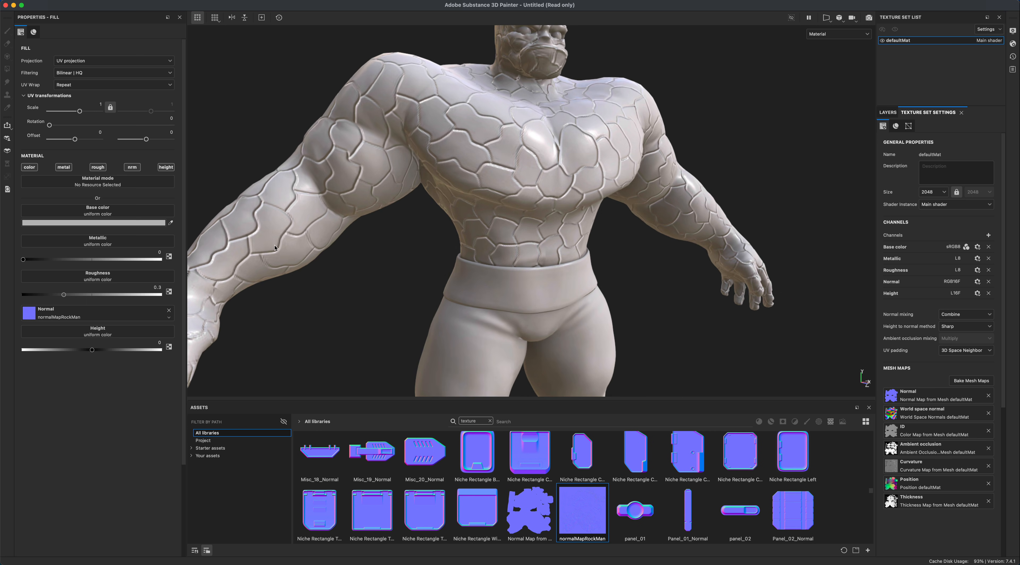
pyautogui.keyDown('alt'); pyautogui.moveTo(339, 282); pyautogui.dragTo(371, 291); pyautogui.keyUp('alt')
pyautogui.keyDown('alt'); pyautogui.moveTo(447, 283); pyautogui.dragTo(648, 250); pyautogui.keyUp('alt')
pyautogui.keyDown('alt'); pyautogui.moveTo(798, 235); pyautogui.dragTo(731, 305); pyautogui.keyUp('alt')
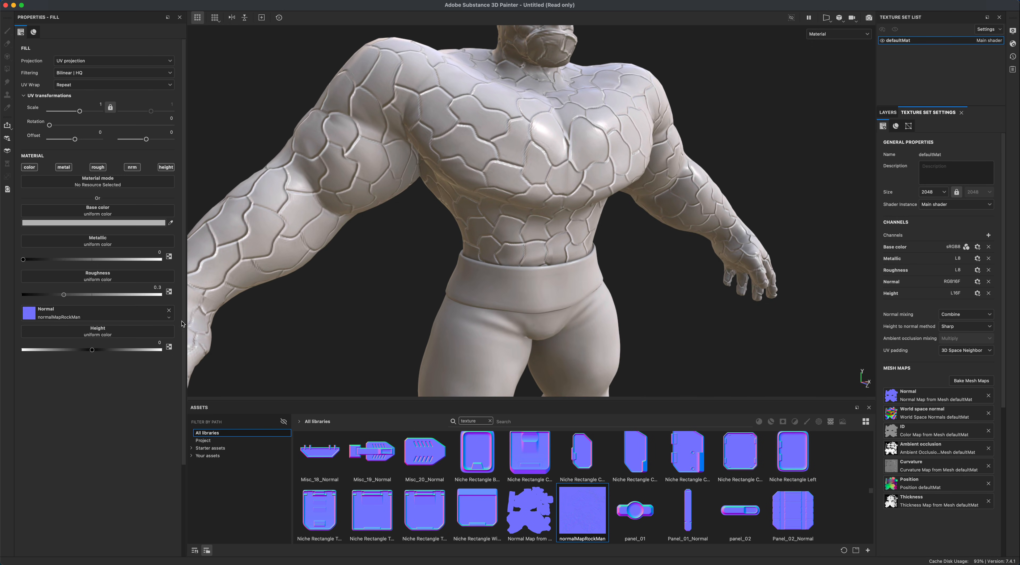
# Step: Set the bitmap color space of the fill layer's normalMapRockMan texture to OpenGL normal
pyautogui.click(168, 318)
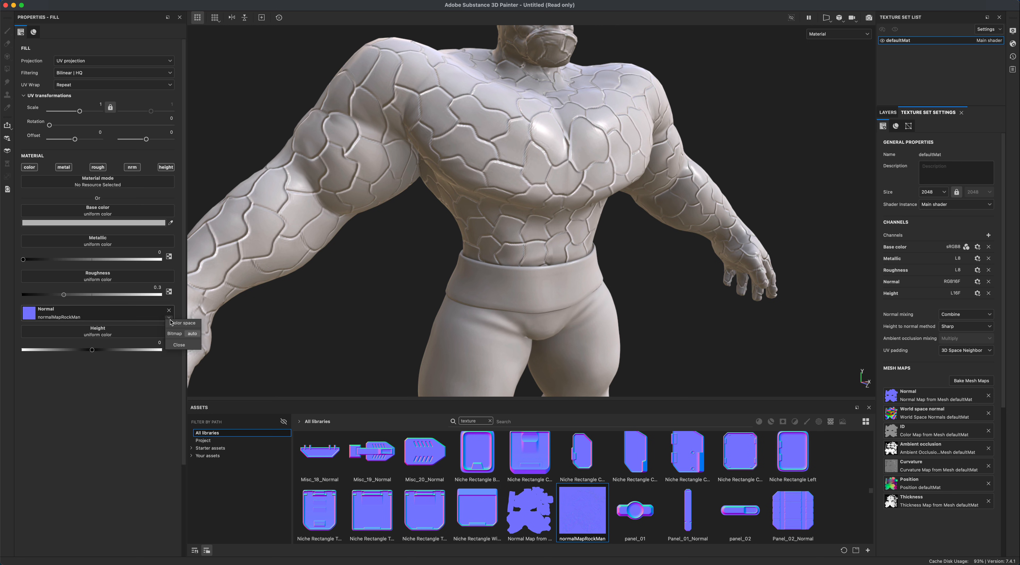
pyautogui.click(177, 325)
pyautogui.click(168, 319)
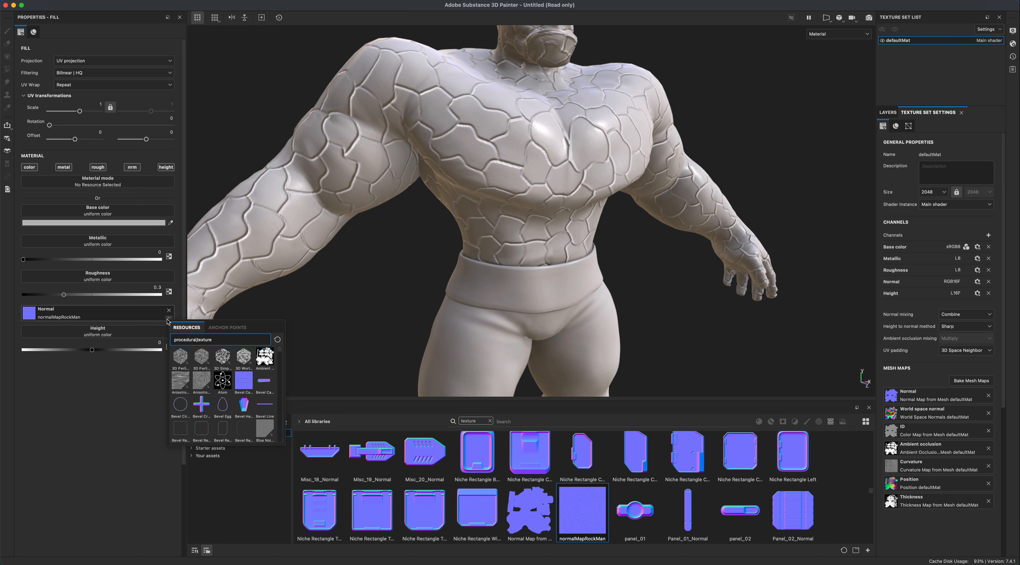
pyautogui.click(168, 320)
pyautogui.click(168, 319)
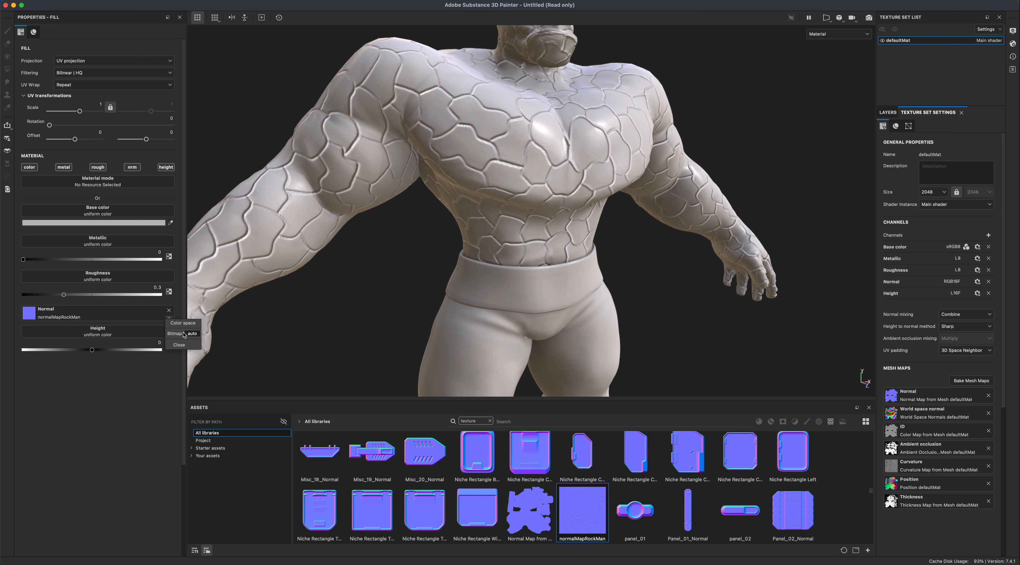
pyautogui.click(193, 334)
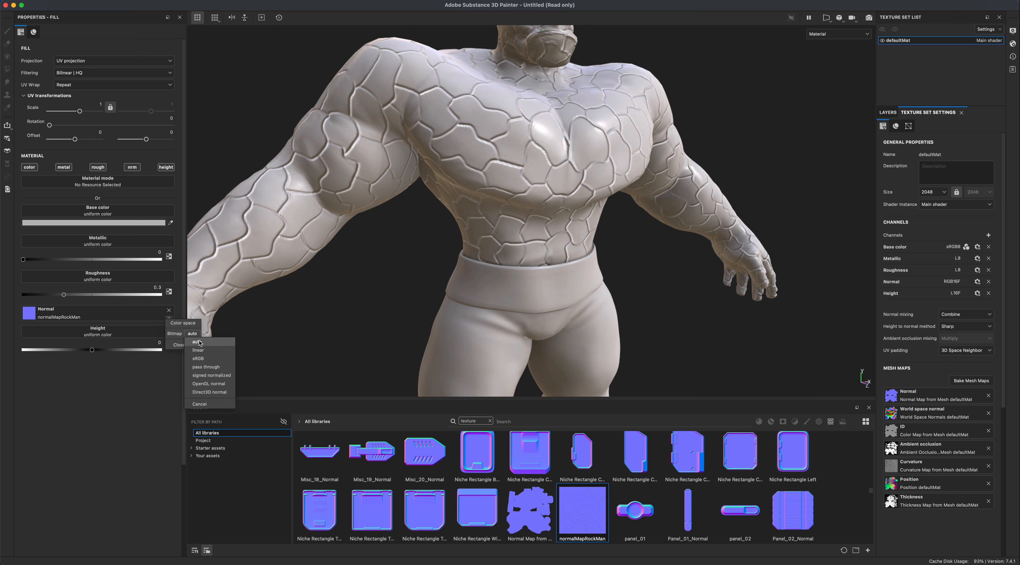
pyautogui.click(209, 383)
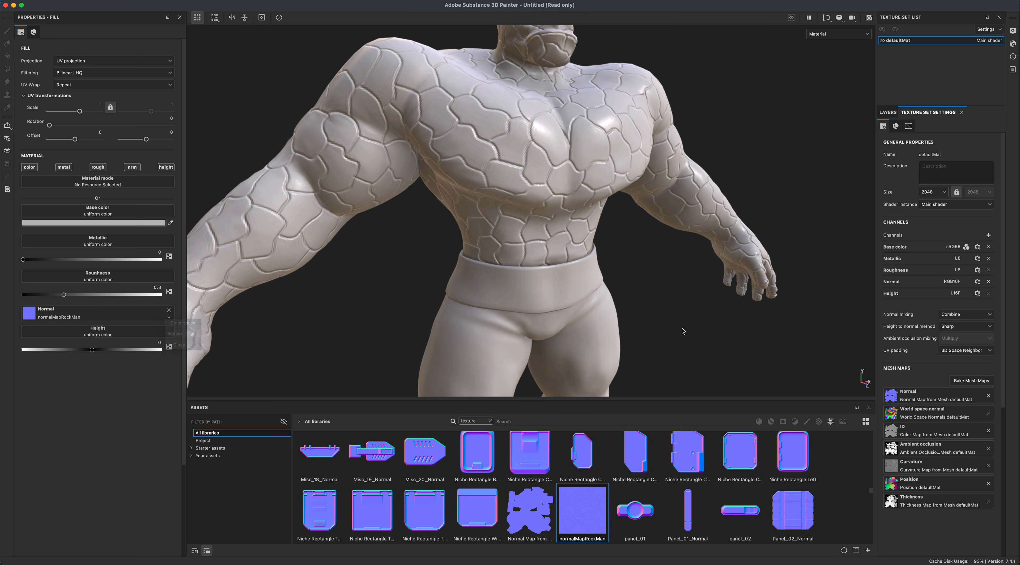
# Step: Inspect the rock skin relief across the full character, from the front around to the other side
pyautogui.scroll(-5, 670, 333)
pyautogui.keyDown('shift'); pyautogui.moveTo(661, 312); pyautogui.dragTo(580, 307, button='right'); pyautogui.keyUp('shift')
pyautogui.scroll(-3, 707, 321)
pyautogui.scroll(-1, 705, 323)
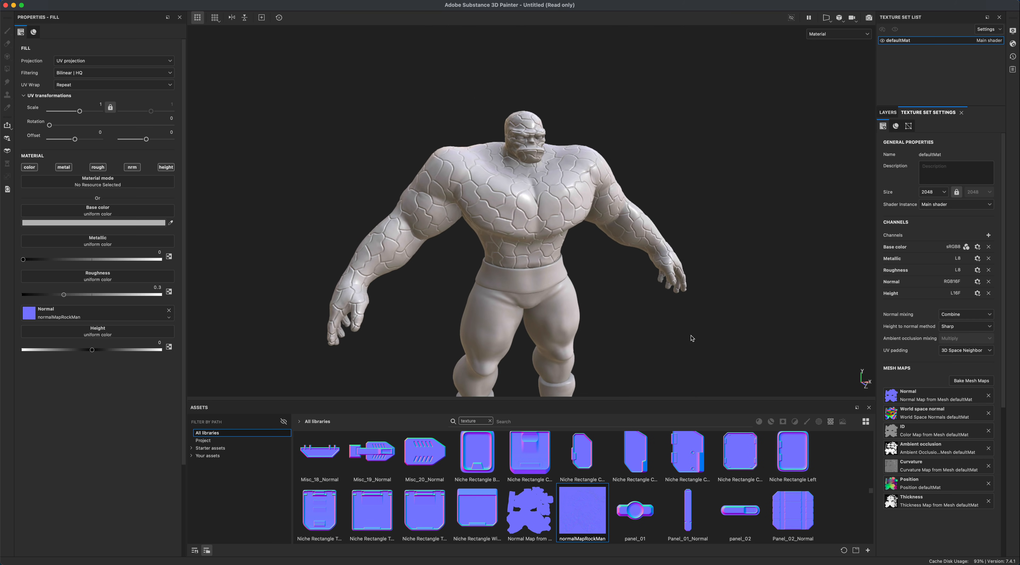
pyautogui.keyDown('alt'); pyautogui.moveTo(693, 337); pyautogui.dragTo(688, 276, button='middle'); pyautogui.keyUp('alt')
pyautogui.scroll(-1, 687, 277)
pyautogui.keyDown('alt'); pyautogui.moveTo(681, 290); pyautogui.dragTo(499, 301); pyautogui.keyUp('alt')
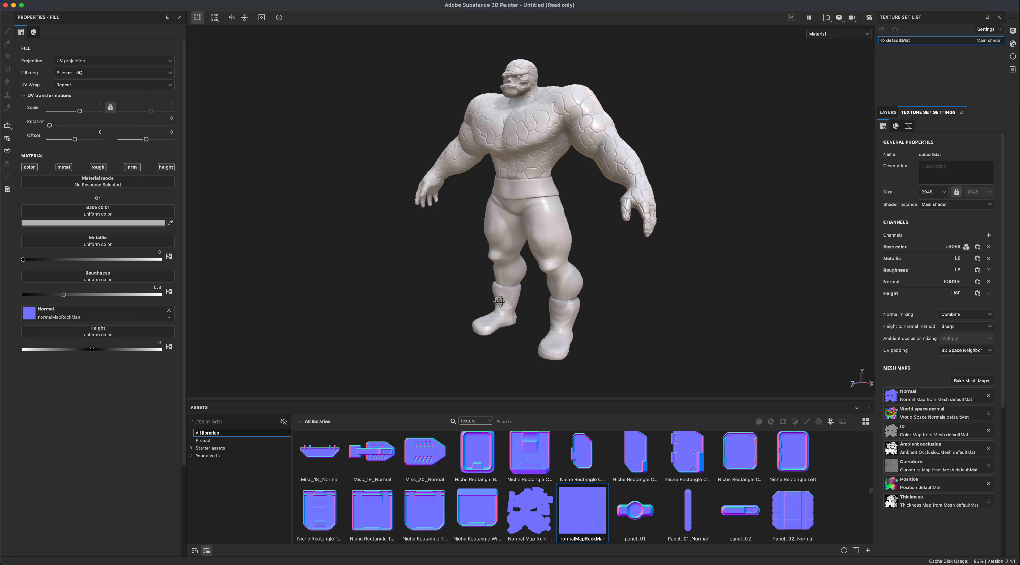